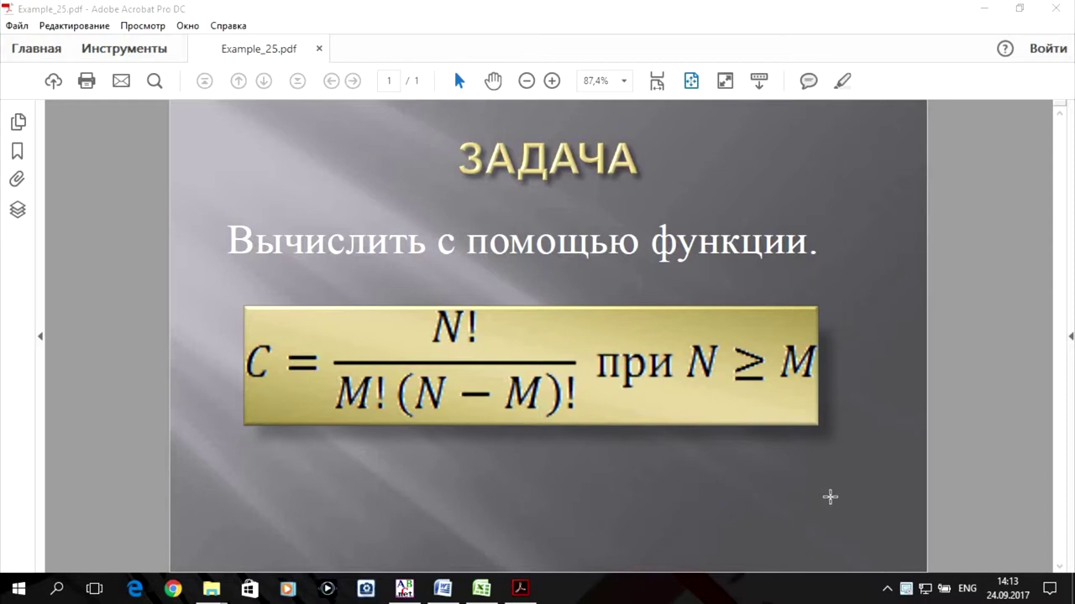
Switch from the Acrobat task slide to the empty Program1.pas editor in PascalABC.NET.
click(403, 591)
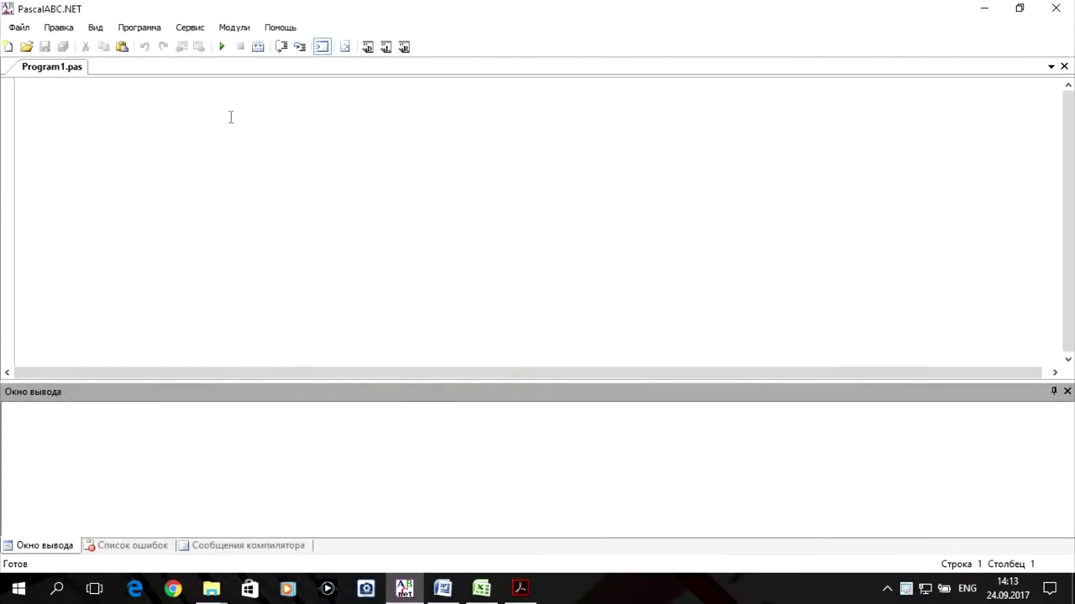
Write the header Program Primer1; and declare var n,m:integer; and c:real;.
text(Progra)
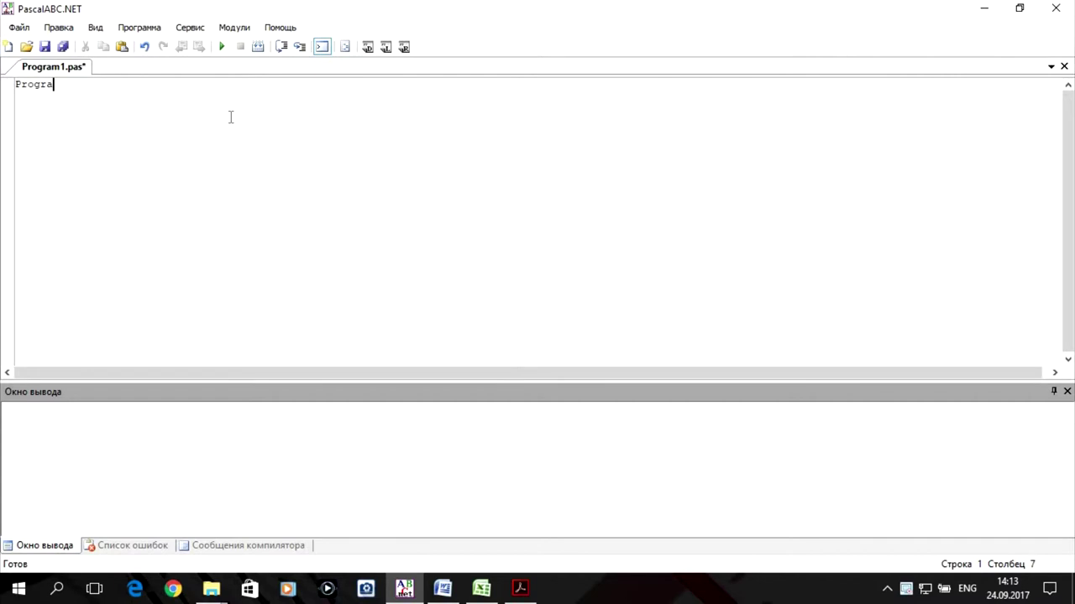
text(m Primer)
text(1)
text(;)
key(Left)
key(Right)
key(Return)
text(var )
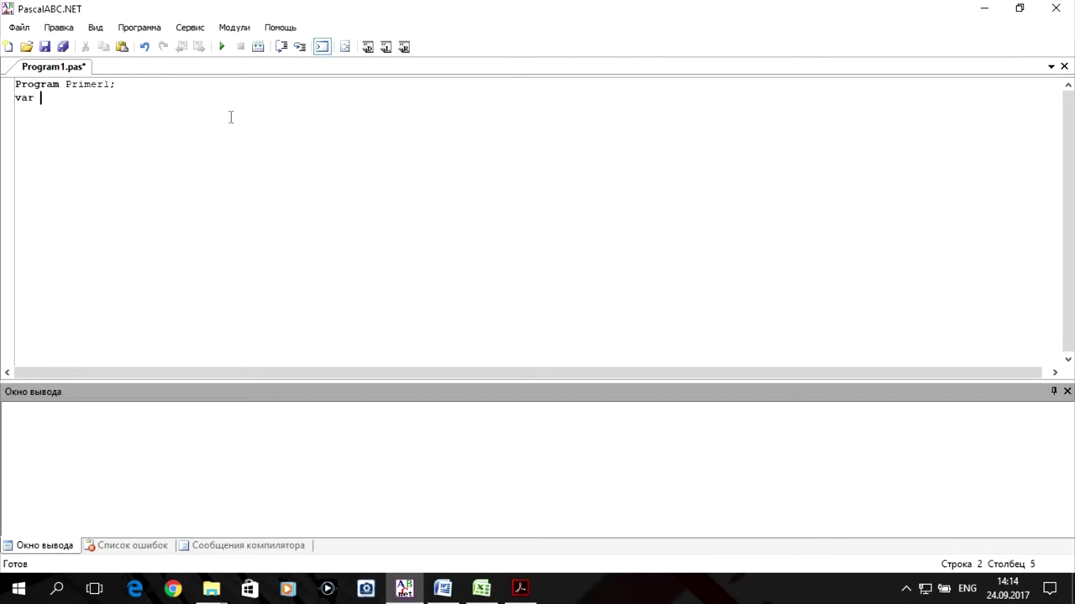
text(n,m-)
key(BackSpace)
text(:)
text(integer)
text(;)
key(Return)
text(c:real;)
key(Return)
Add the function header function Fact(n1:integer):real;.
text(function)
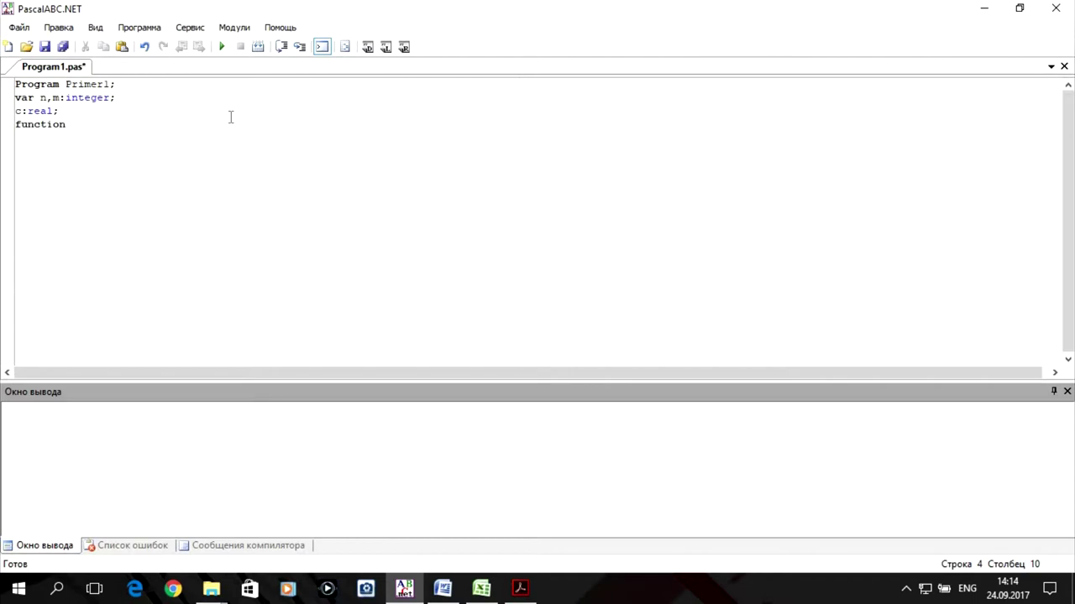
text( Fact)
text(()
text(n1)
key(BackSpace)
text(1)
text(:integer)
text())
text(:)
text(real)
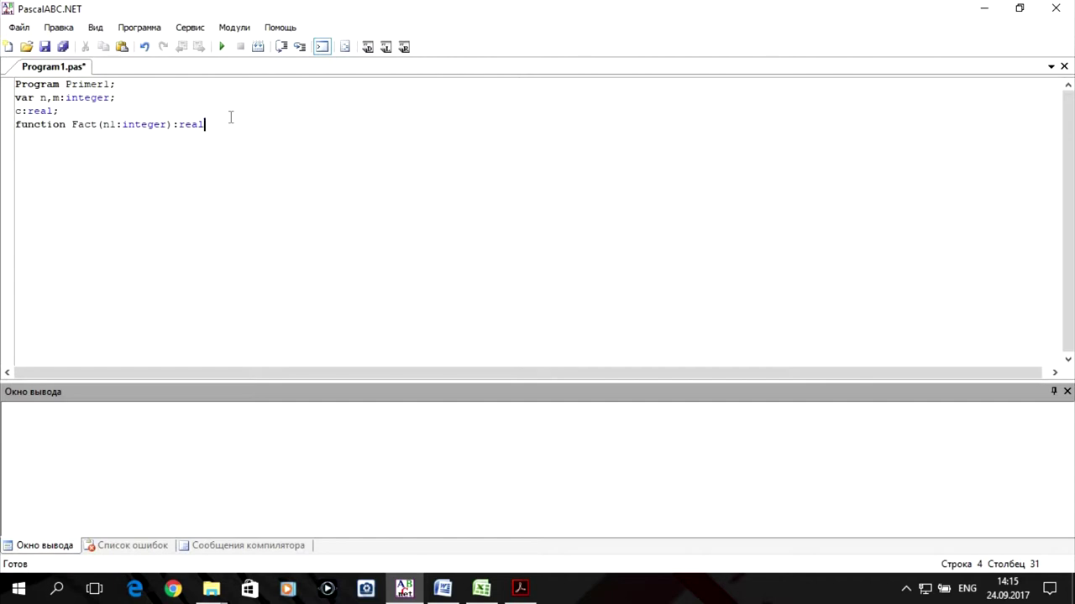
text(;)
Declare Fact's local variables var i:integer; and p:real;.
key(Return)
text(var)
text( i;integer)
text(;)
click(53, 137)
key(BackSpace)
text(:)
click(146, 140)
key(Return)
text(p:)
text(real;)
key(Return)
Write Fact's body: p:=1; for i:=1 to n1 do p:=p*i; fact:=p, inside begin…end;.
text(be)
text(gin)
key(Return)
key(Return)
text(en;)
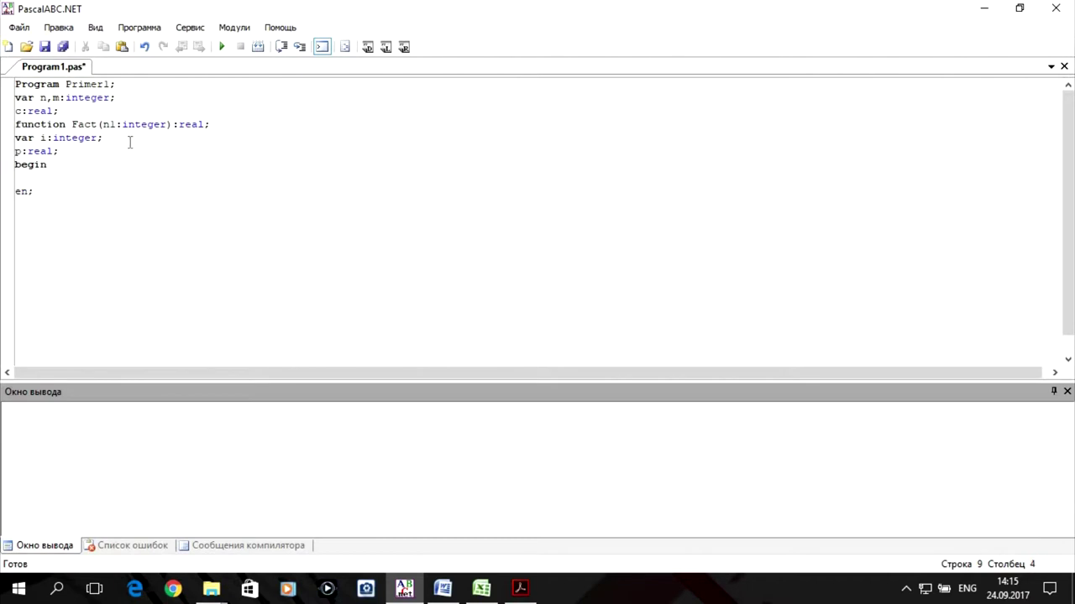
key(Left)
text(d)
key(Up)
text(p)
text(:=1)
text(;)
key(Return)
text(for )
text(i)
text(:=1 to n1 do)
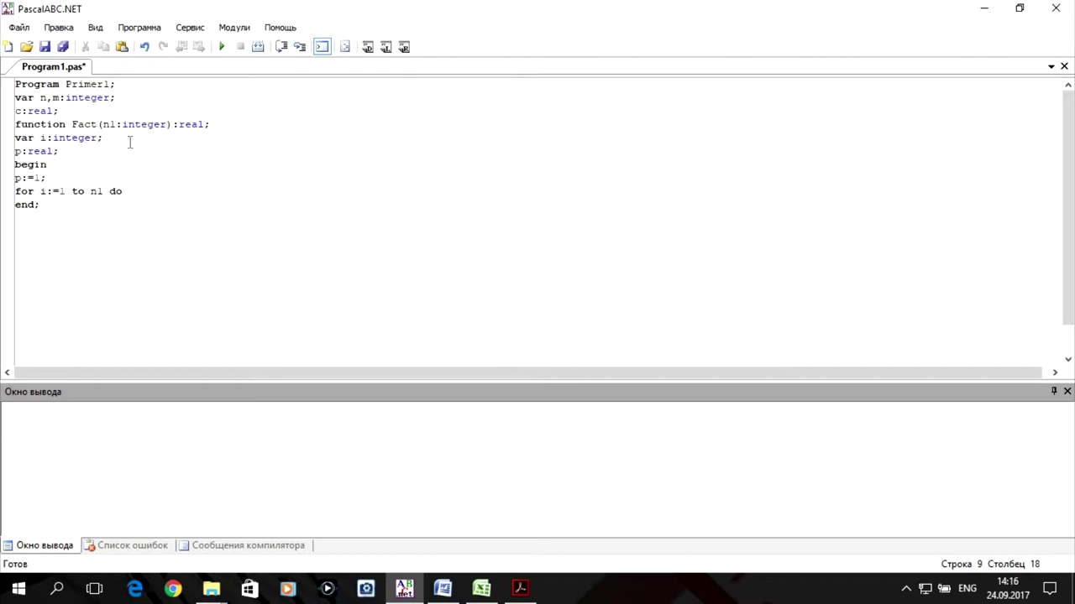
text( p:=p)
text(*)
text(i)
text(;)
key(Return)
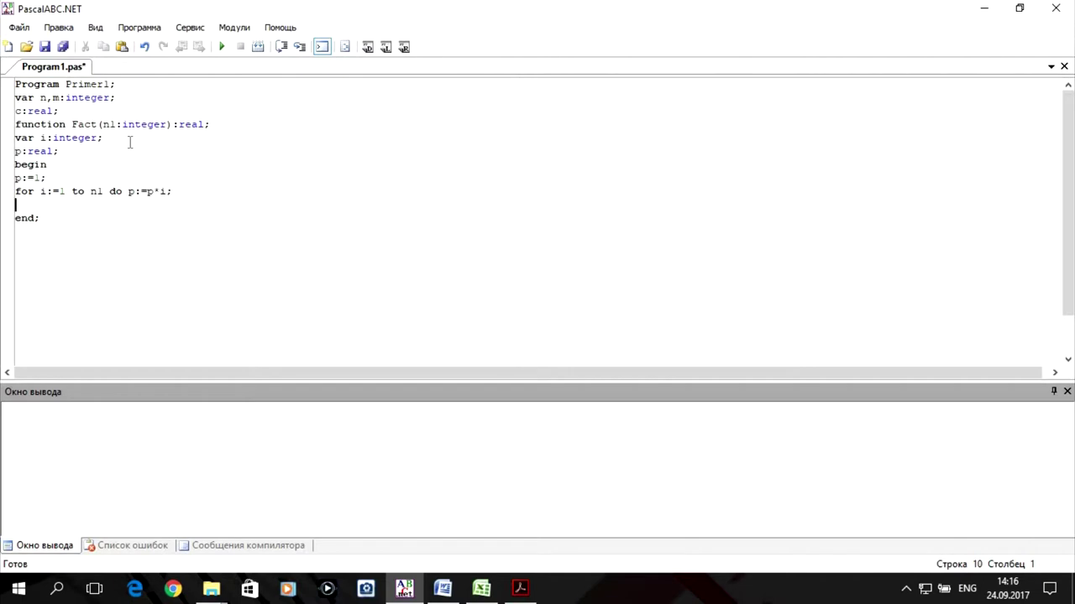
text(fact)
text(:=p)
Start the main program block with begin after the function.
click(67, 218)
key(Return)
text(begin)
key(Return)
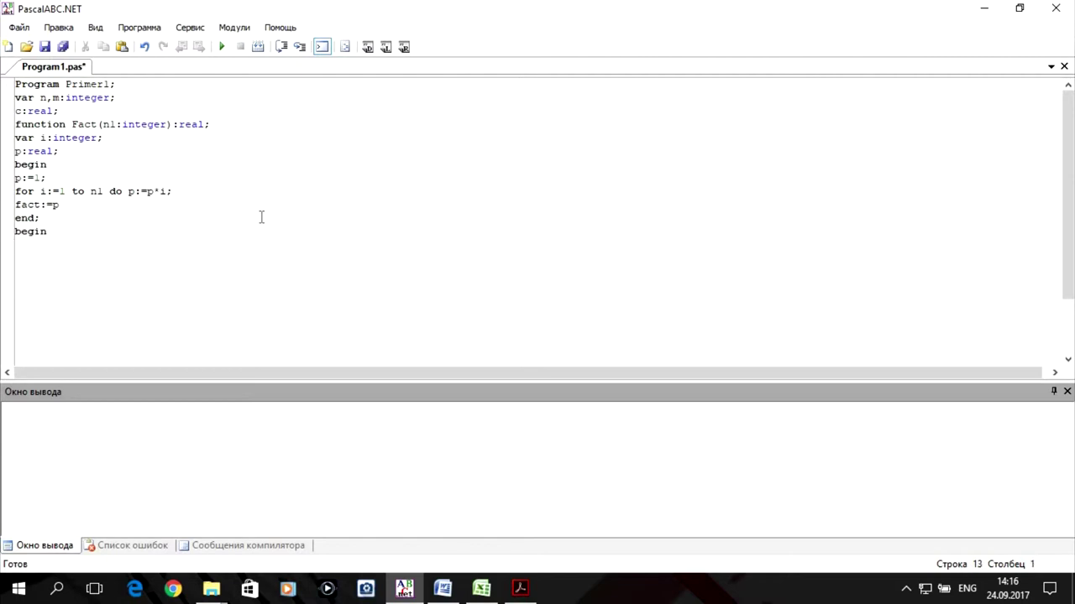
key(Return)
Close the program with end. and add the prompt write('введите N,M=');.
text(end)
text(.)
key(Up)
text(wr)
text(ite)
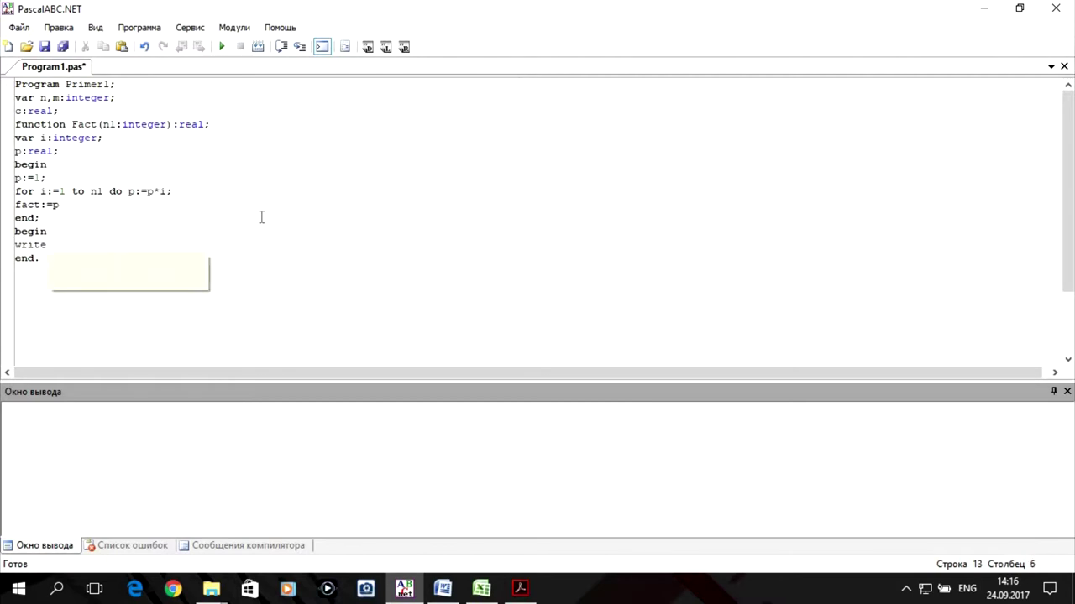
text(()
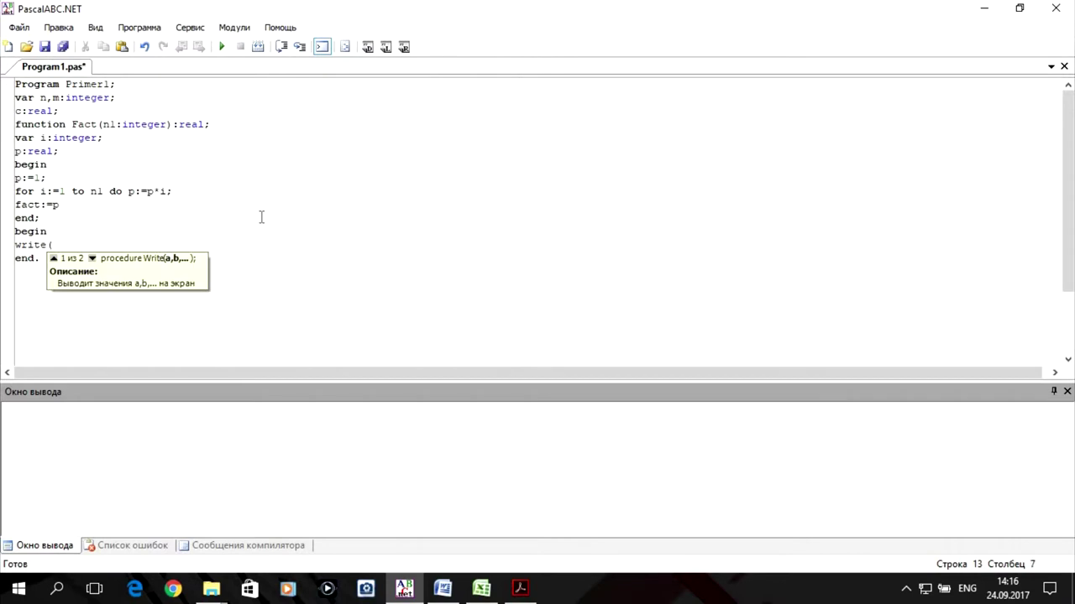
text(')
key(alt+shift)
text(введите)
key(alt+shift)
text(N,)
text(M=)
click(519, 590)
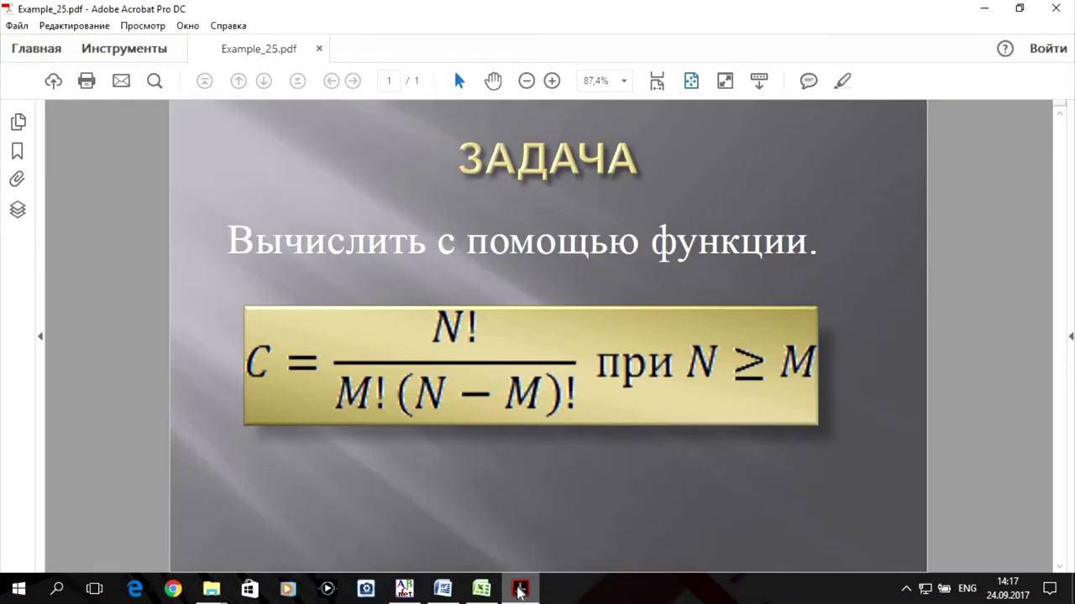
click(519, 590)
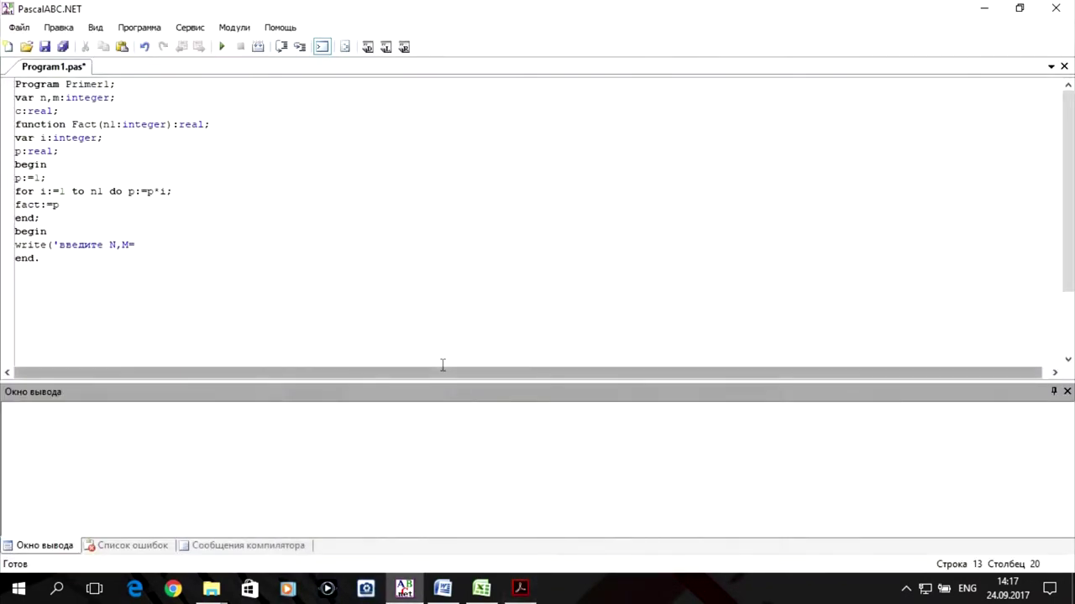
text(')
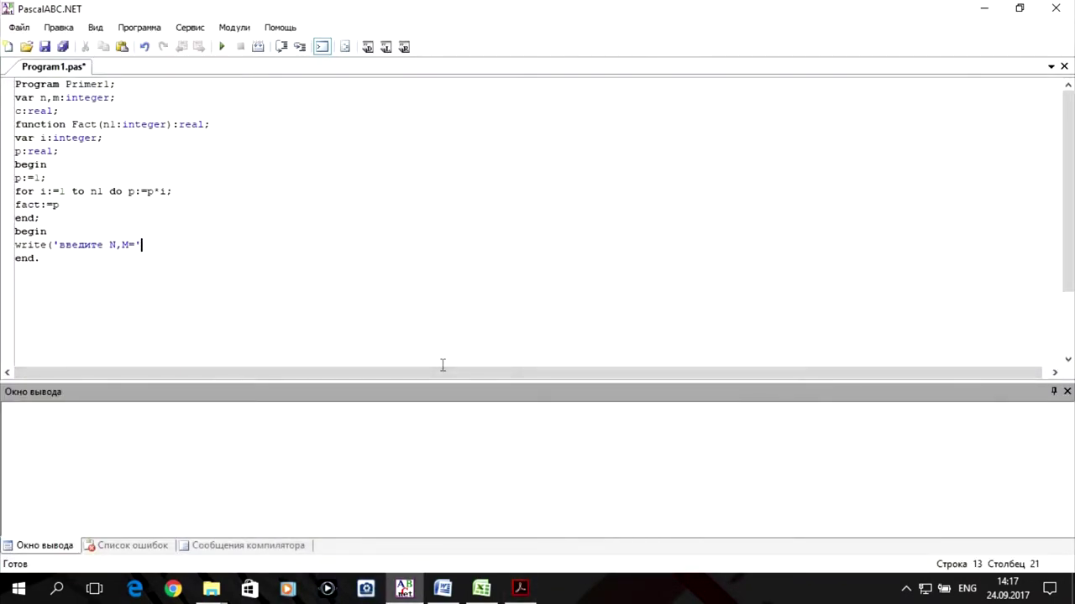
text())
text(;)
key(Return)
Add readln(n,m); below the prompt to read n and m.
text(n)
key(BackSpace)
text(readl)
text(n)
text((n)
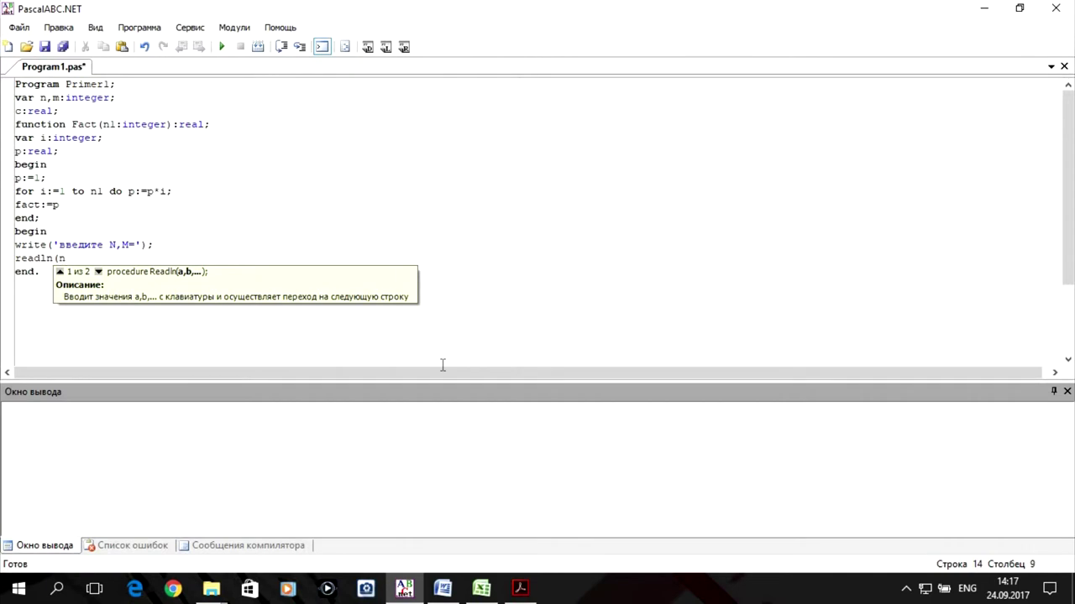
text(,)
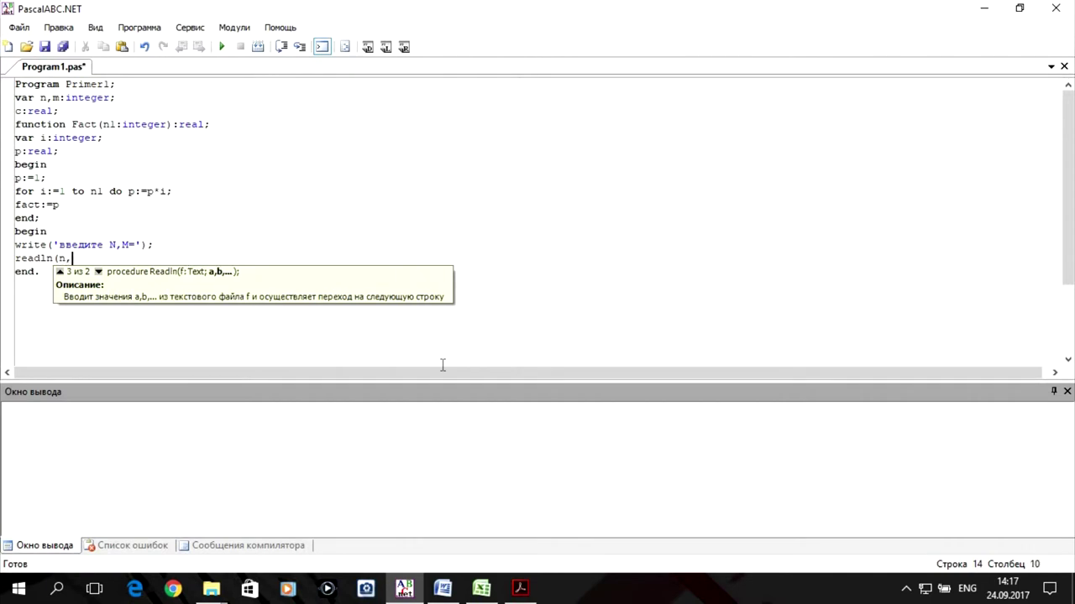
text(m)
text())
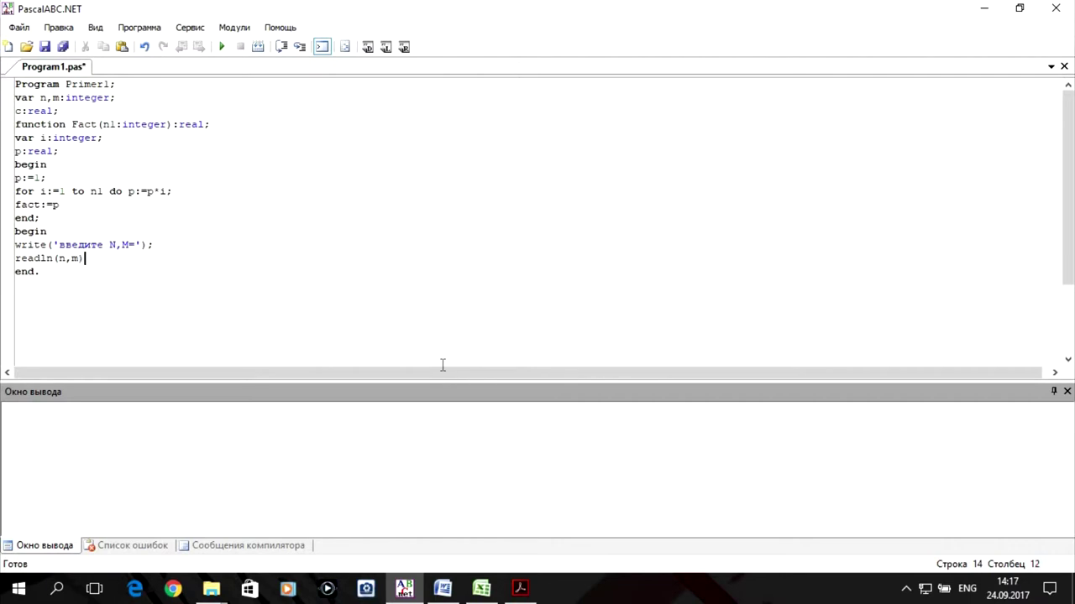
text(;)
key(Return)
click(520, 588)
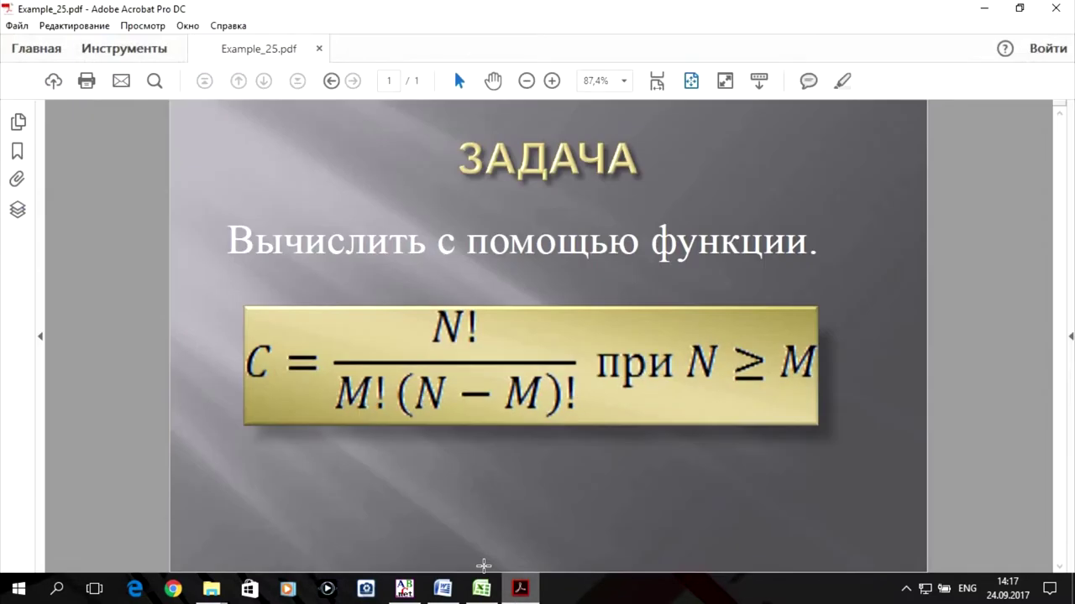
click(520, 588)
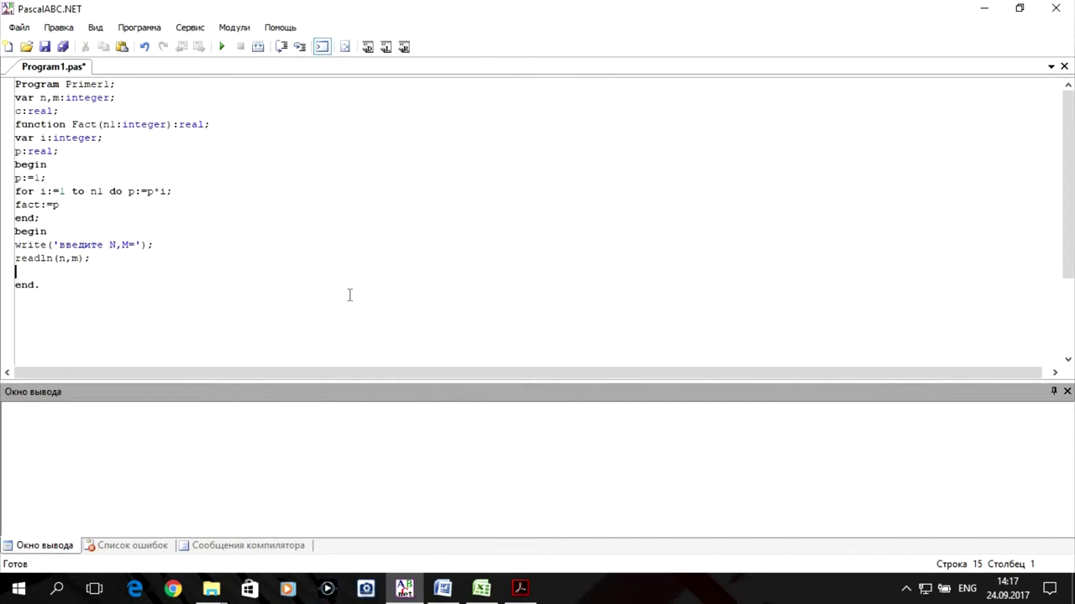
Wrap the input lines in repeat…until n>=m; and begin typing c:=fact(n)/(fact(m).
text(until)
click(76, 231)
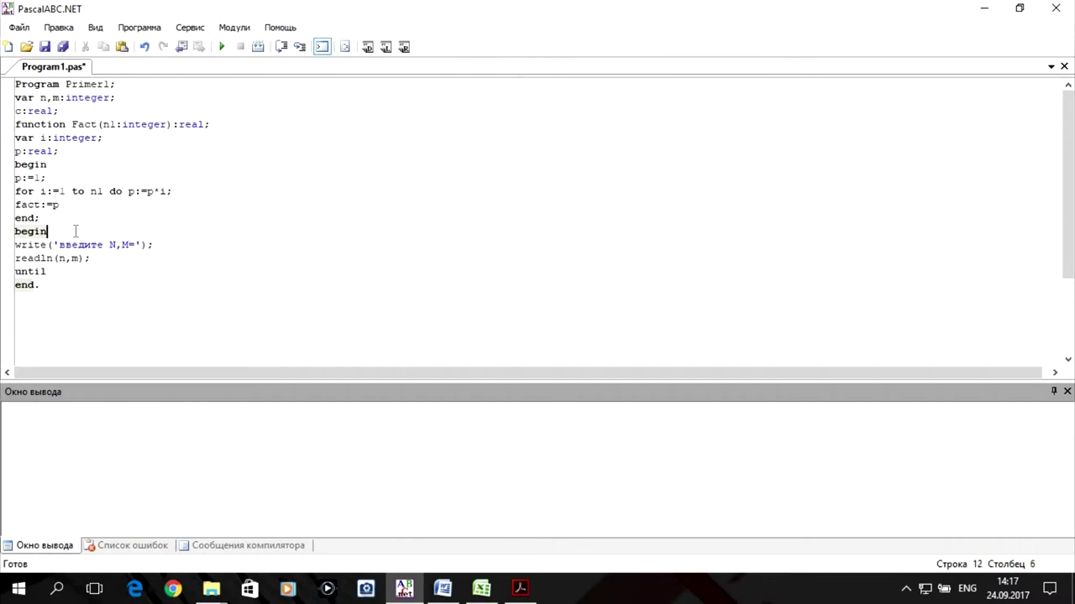
key(Return)
text(repeat)
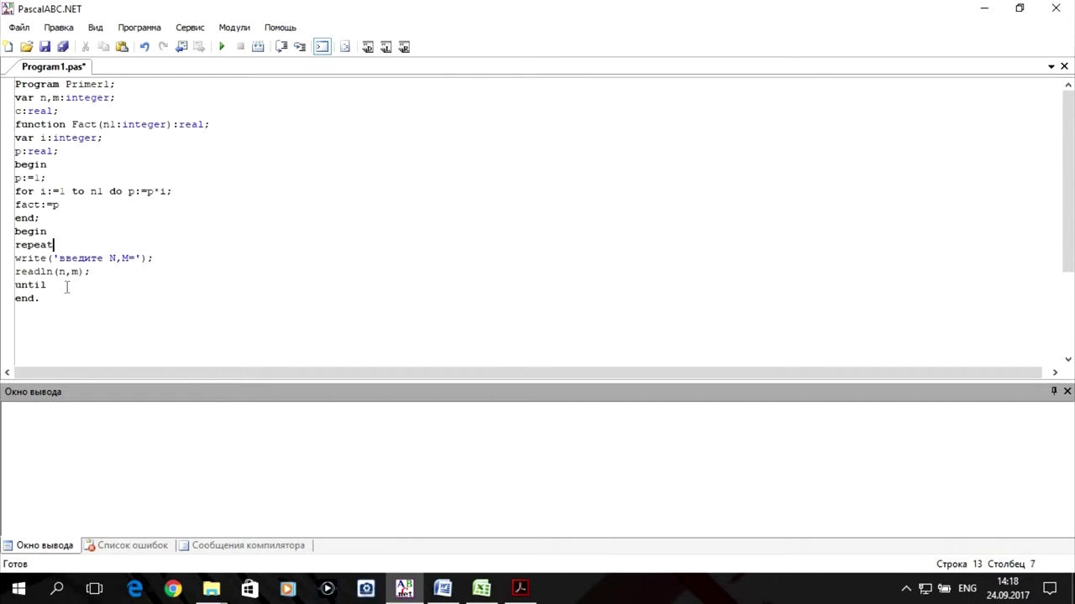
click(67, 285)
text(n)
text(>=m;)
key(Return)
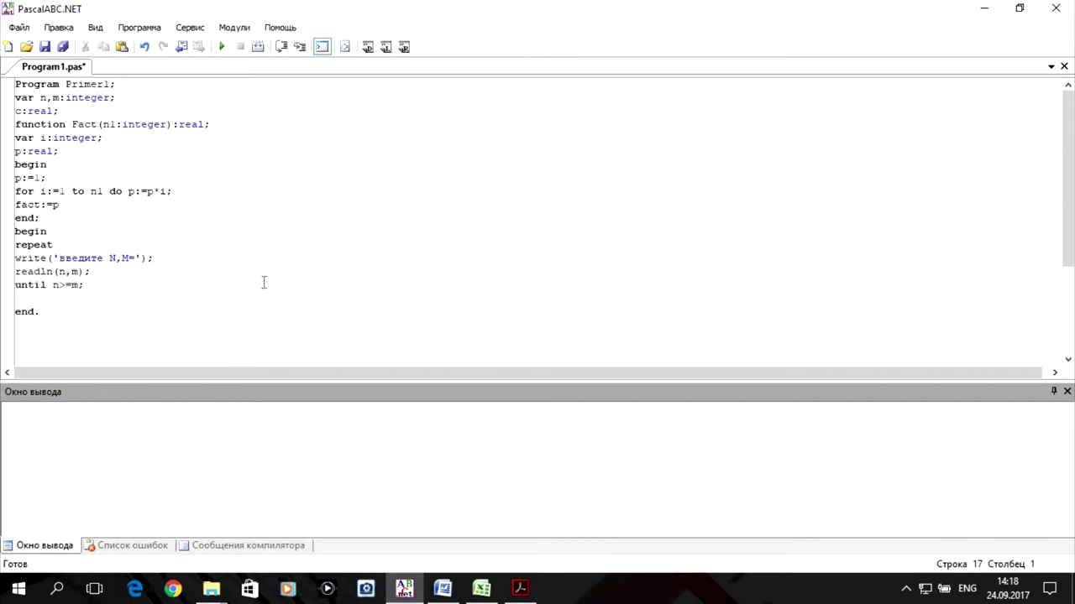
text(c)
text(:=)
text(fact()
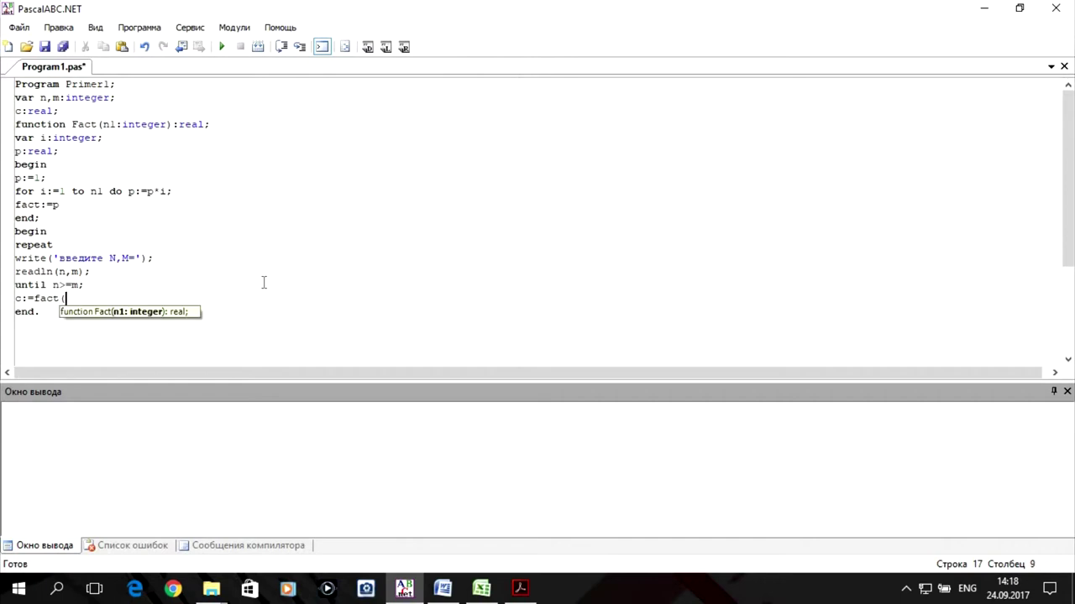
text(n))
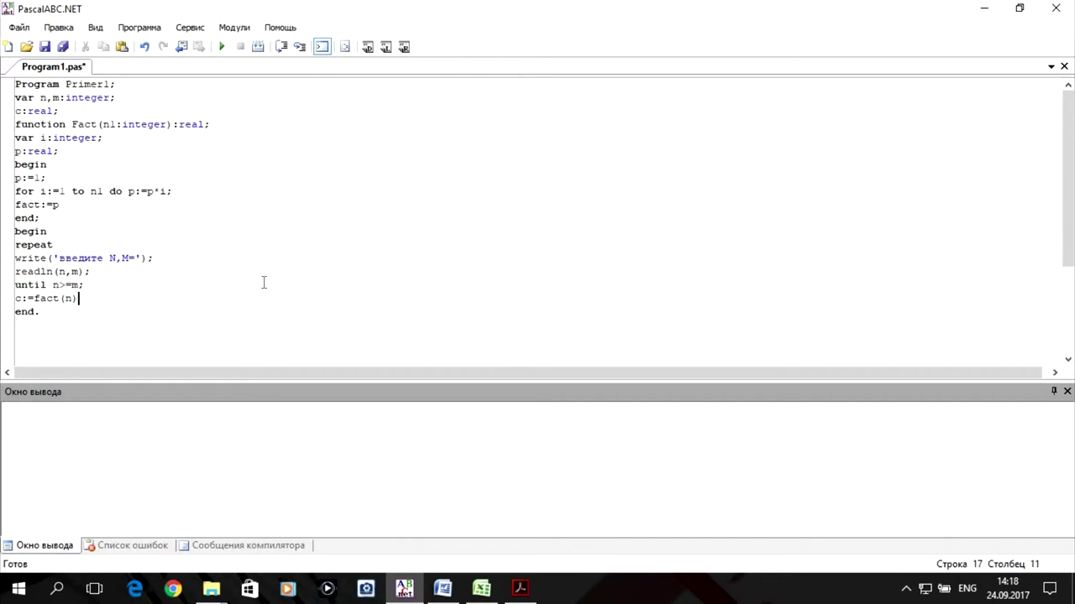
text(/()
text(fact)
text((m))
Finish c:=fact(n)/(fact(m)*fact(n-m)), add writeln('c=',c:6:3), and enlarge the output pane.
click(521, 590)
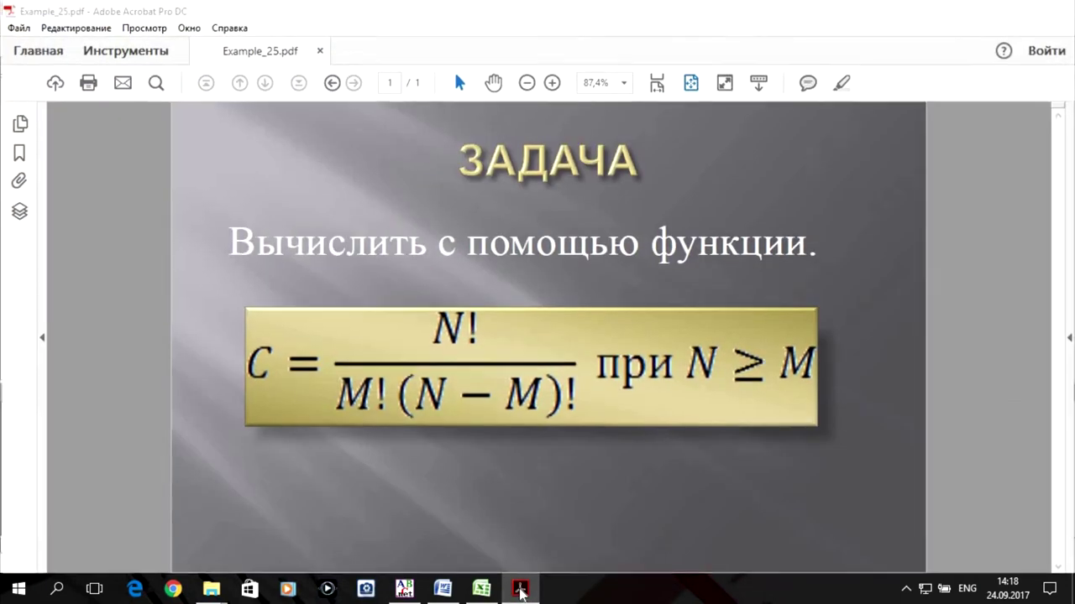
click(521, 591)
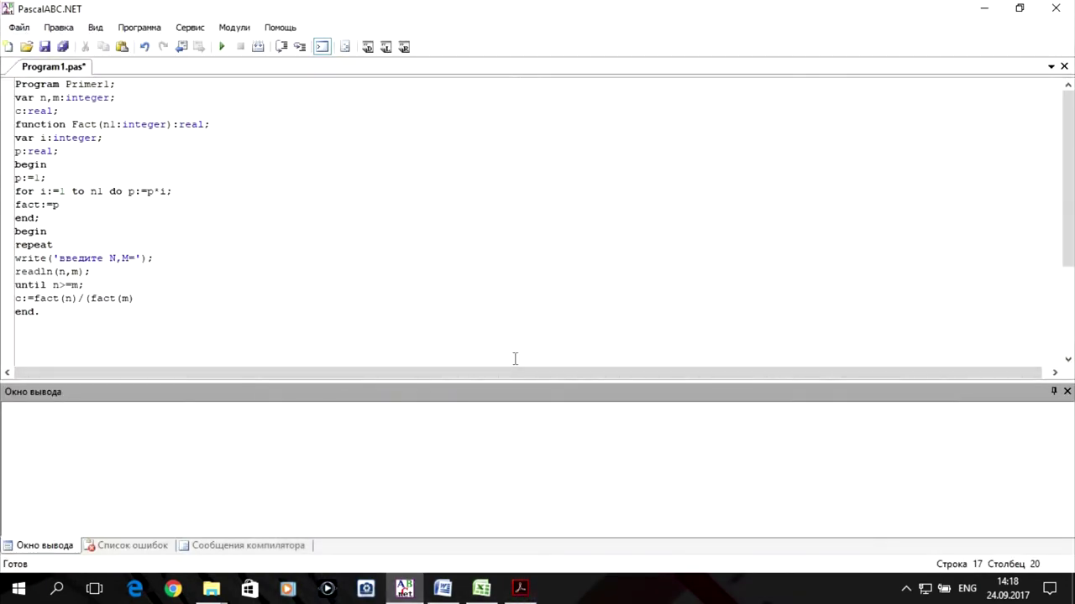
text(*)
text(fact)
text((n-m)
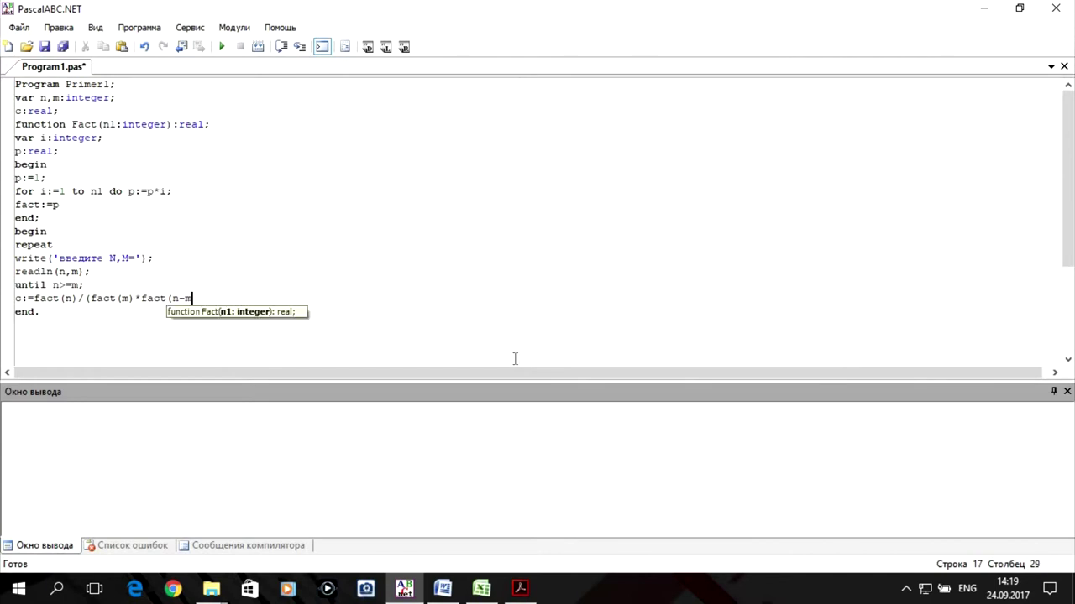
text())
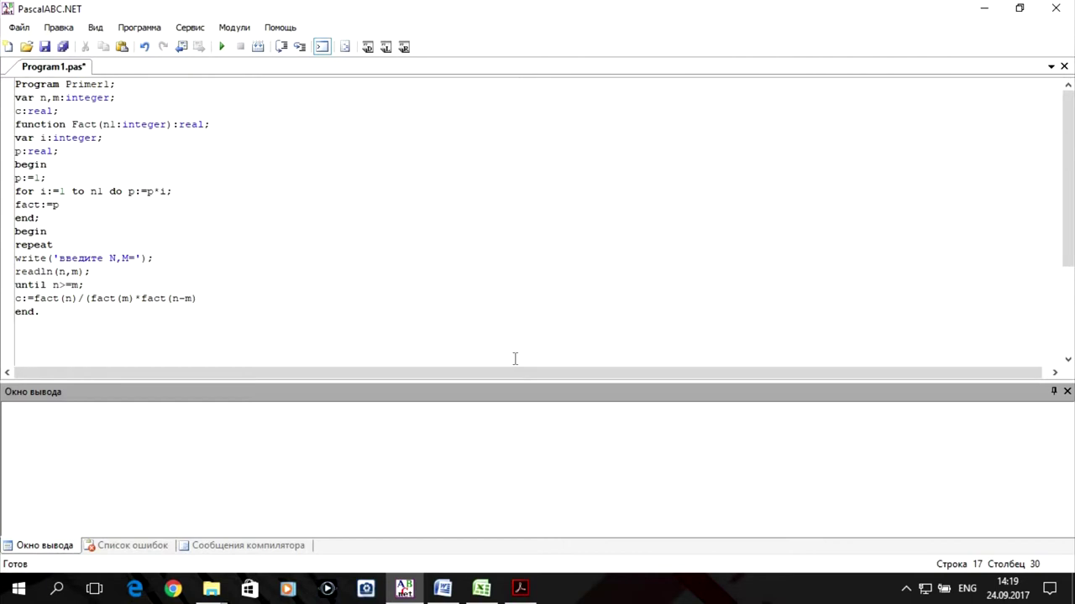
text())
text(;)
key(Return)
text(writeln)
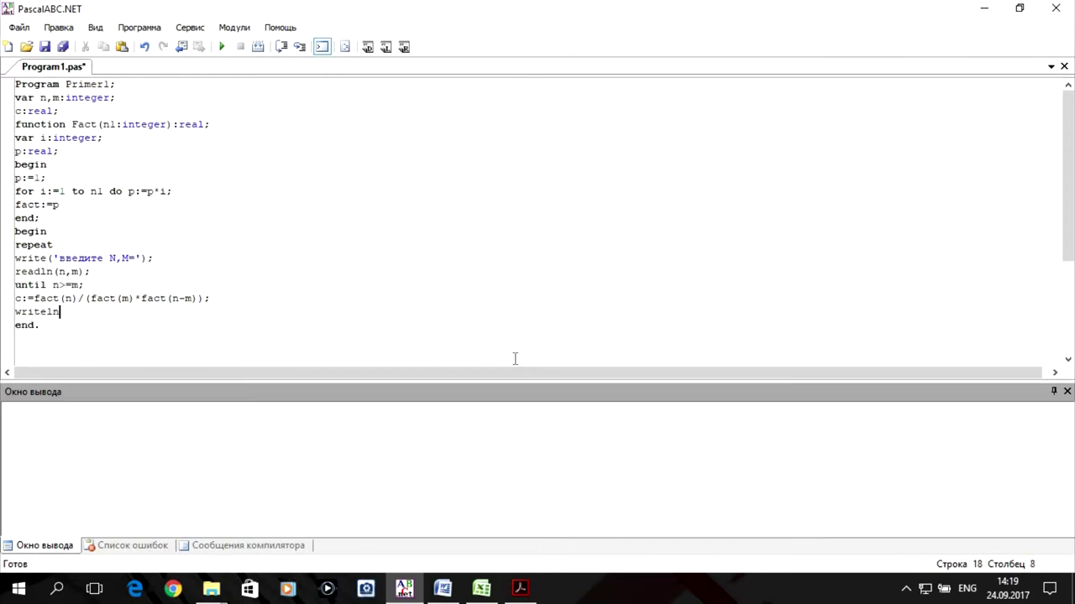
text(()
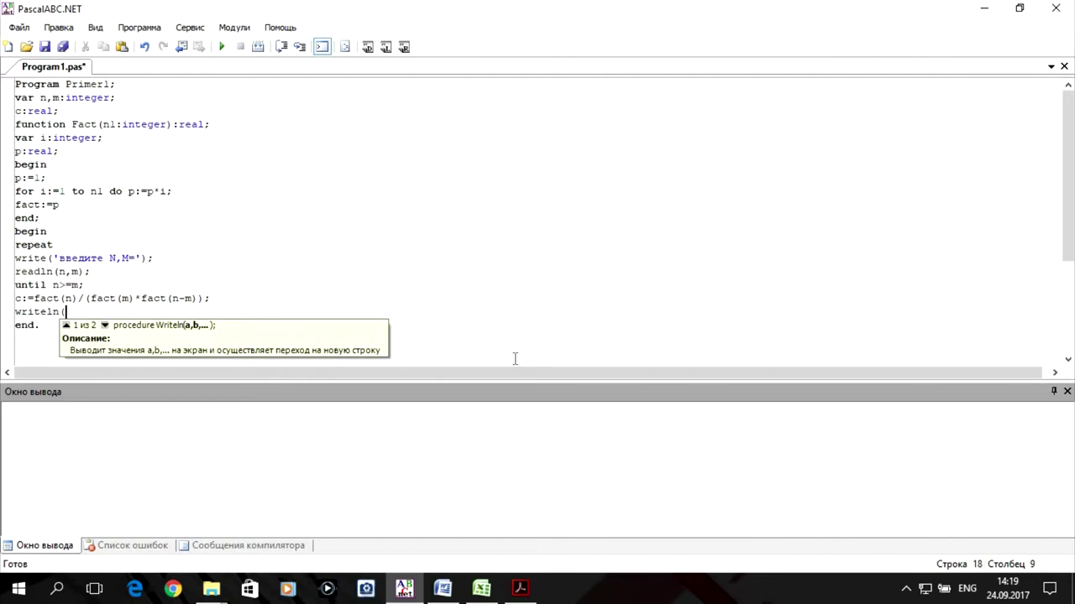
text(')
text(c=)
text(')
text(,c:)
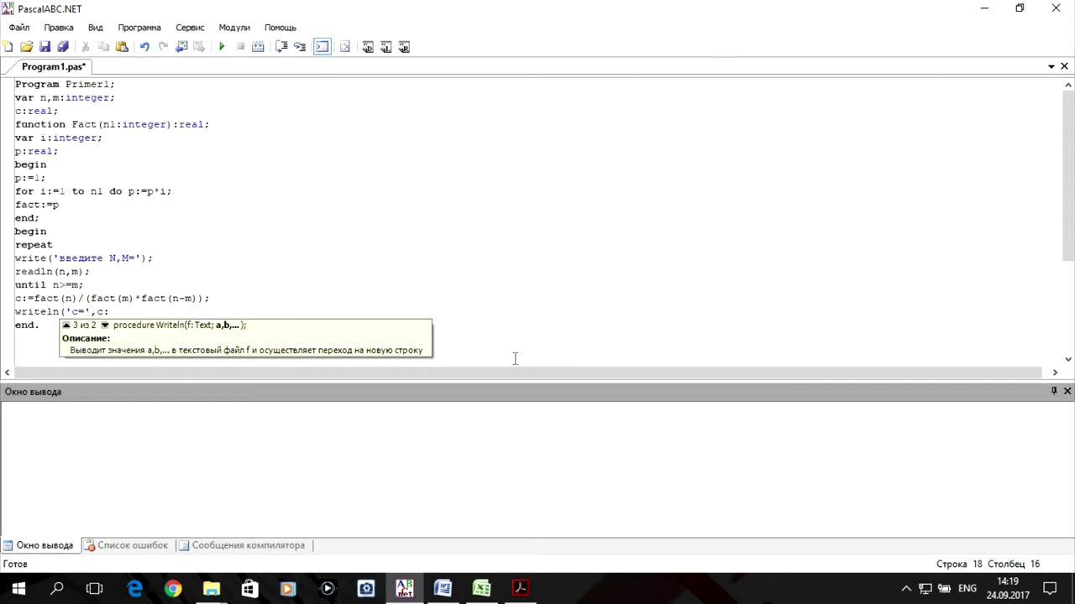
text(6:)
text(3)
text())
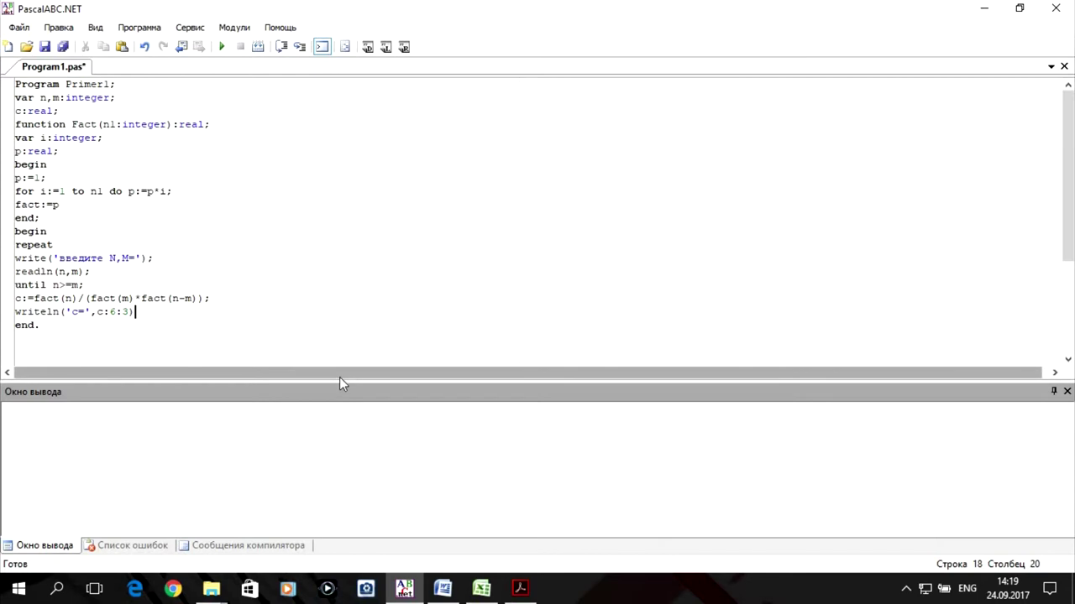
drag(340, 358, 334, 330)
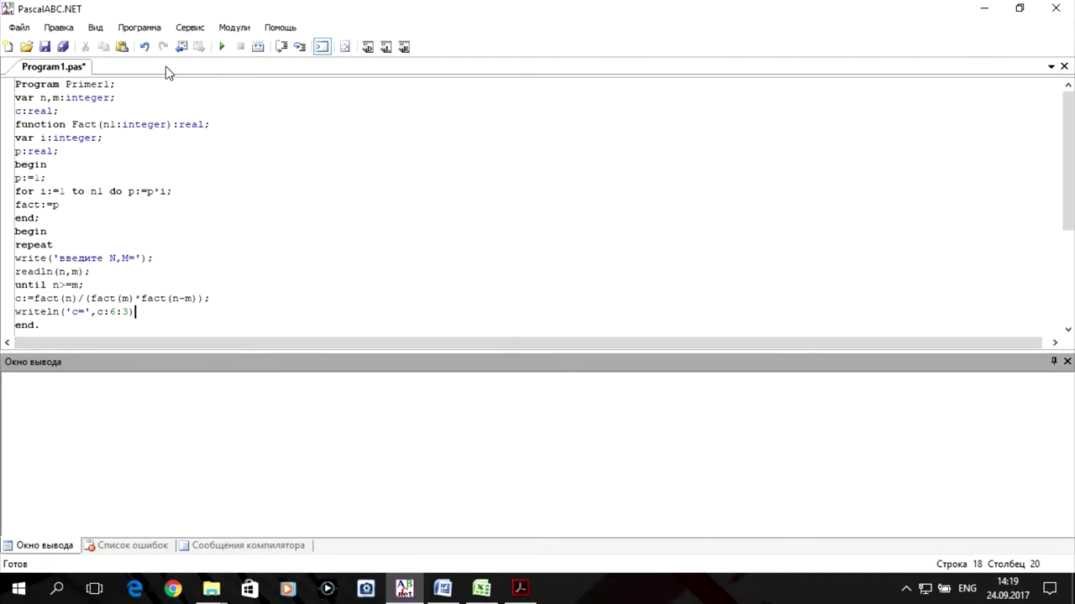
Run the program with input 5 6, then 6 5, producing c= 6.000.
click(220, 48)
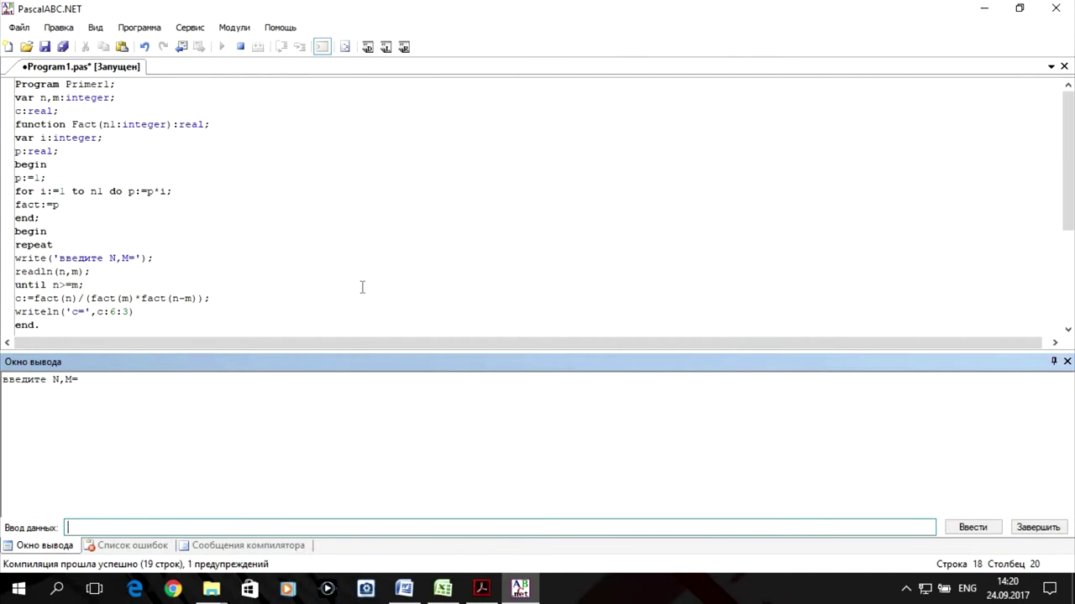
text(5 )
text(6)
key(Return)
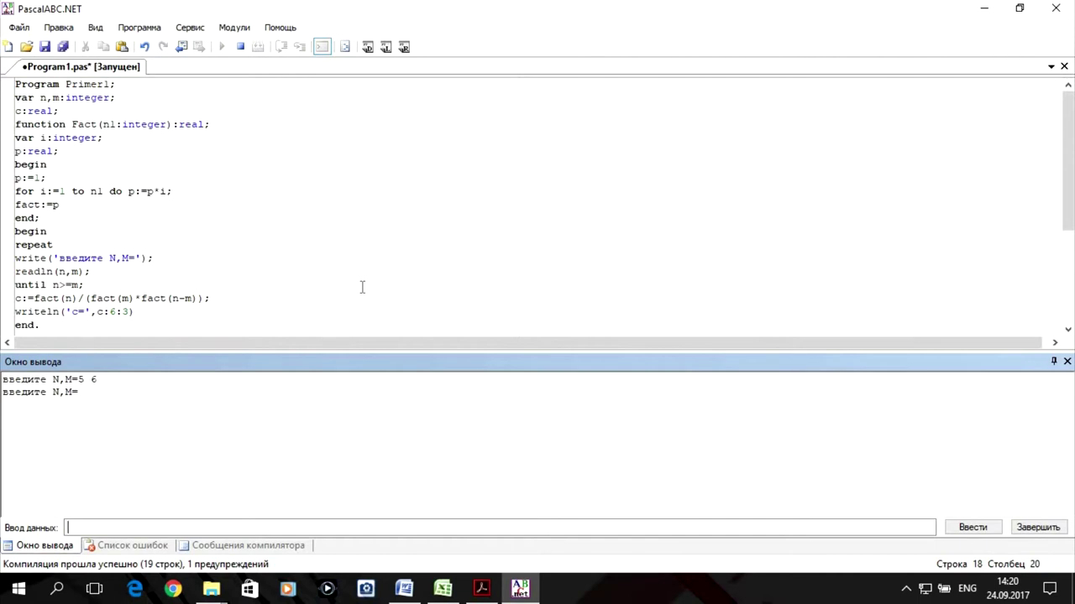
text(6)
text( 5)
key(Return)
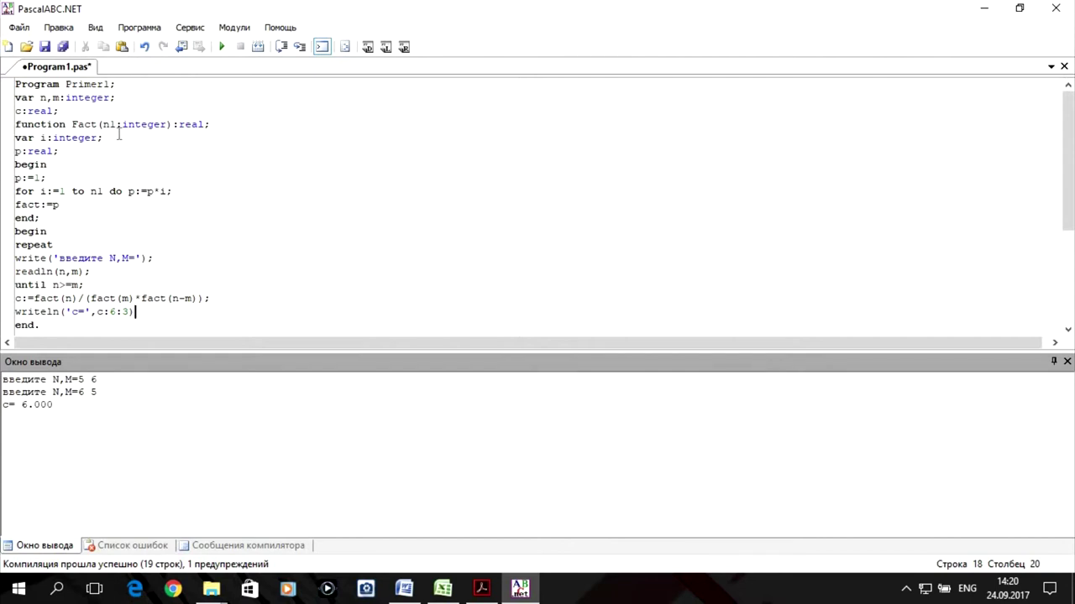
Select the whole Primer1 program with Ctrl+A and copy it via Копировать.
click(16, 85)
click(47, 326)
key(ctrl+a)
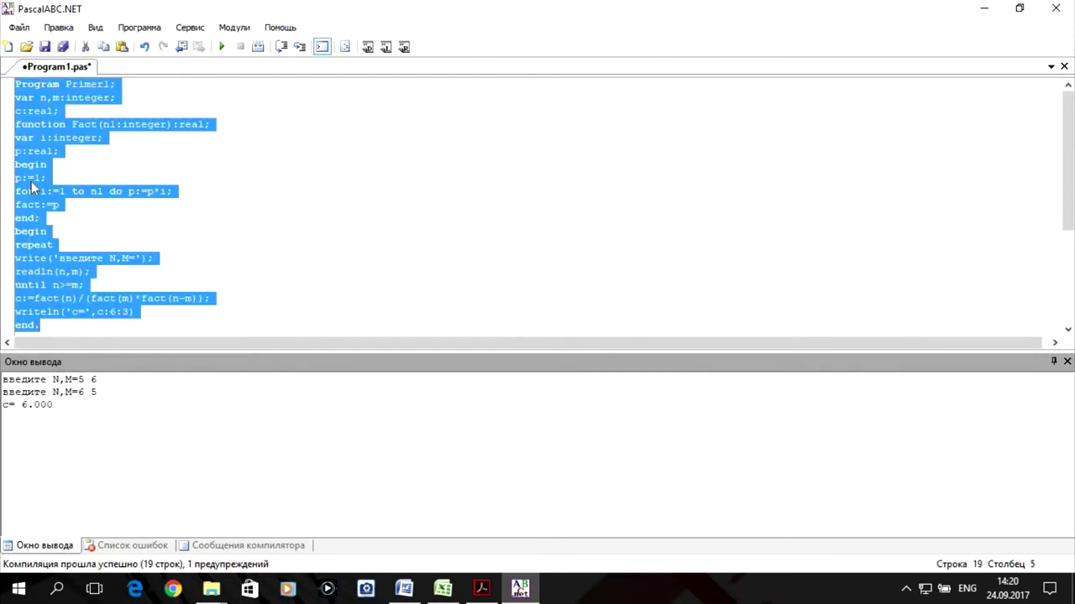
right_click(33, 182)
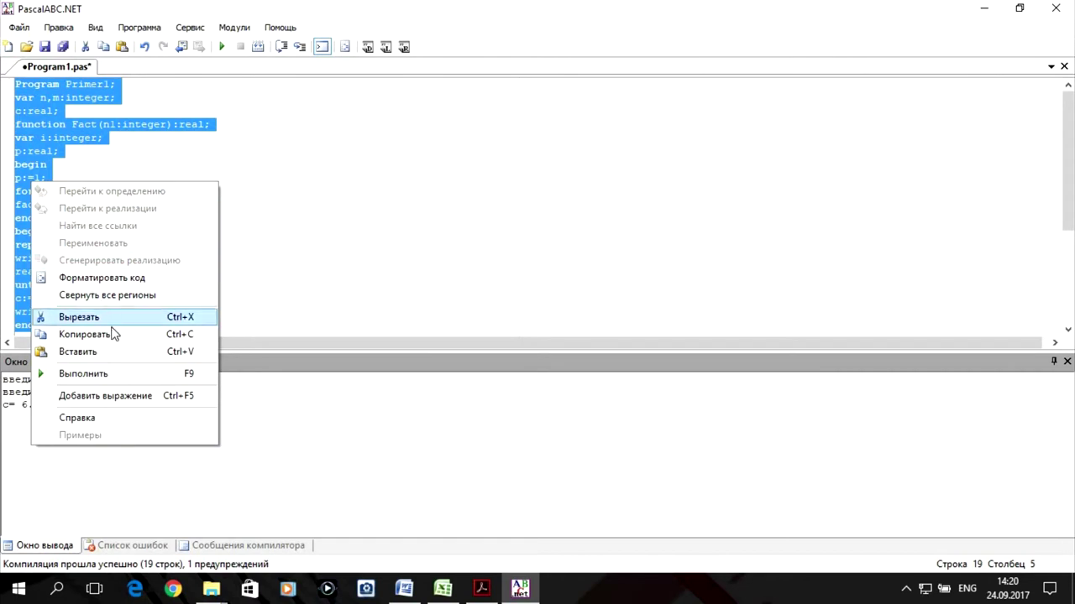
click(114, 336)
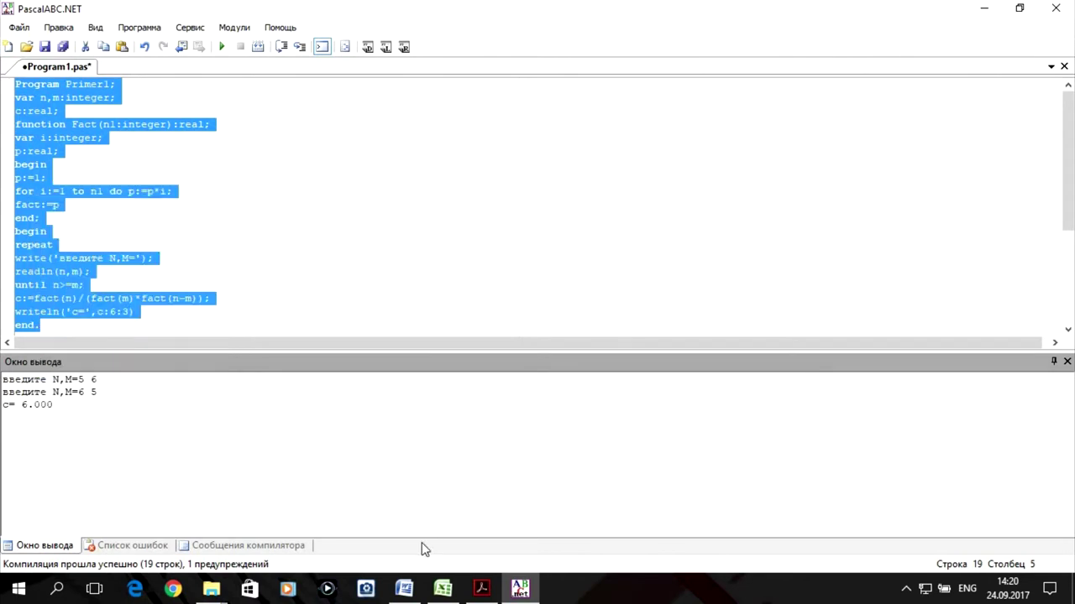
click(445, 589)
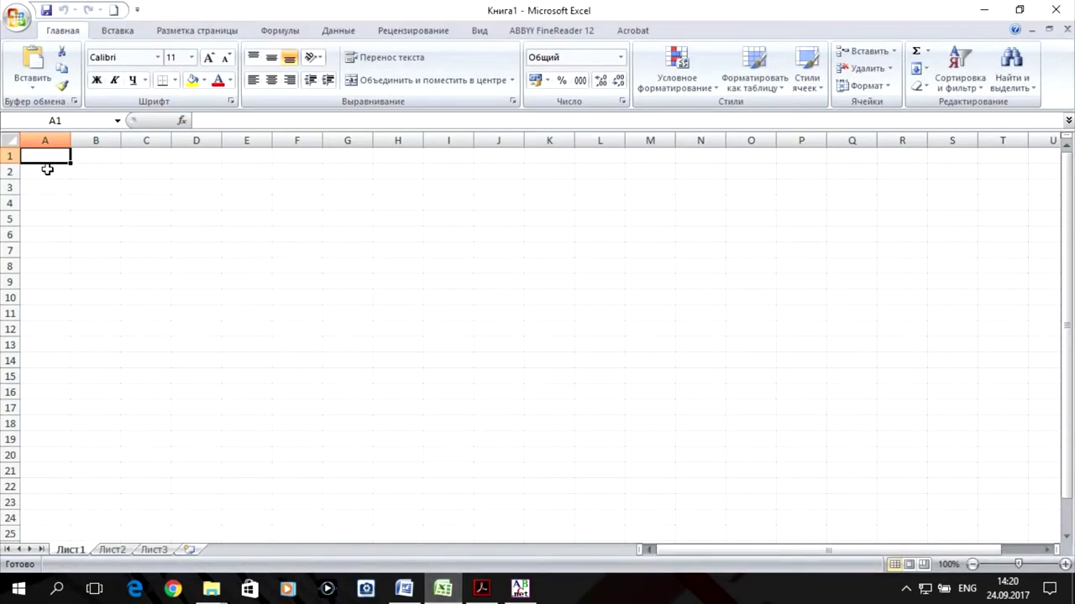
Paste the code into A2 downward on Лист1 and autofit column A.
click(50, 172)
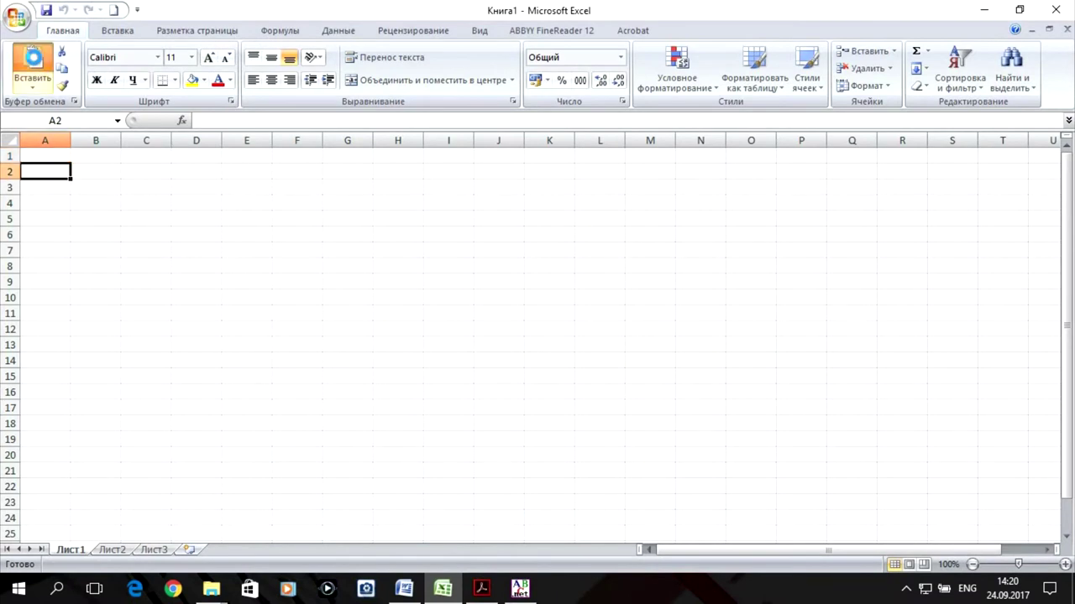
click(31, 60)
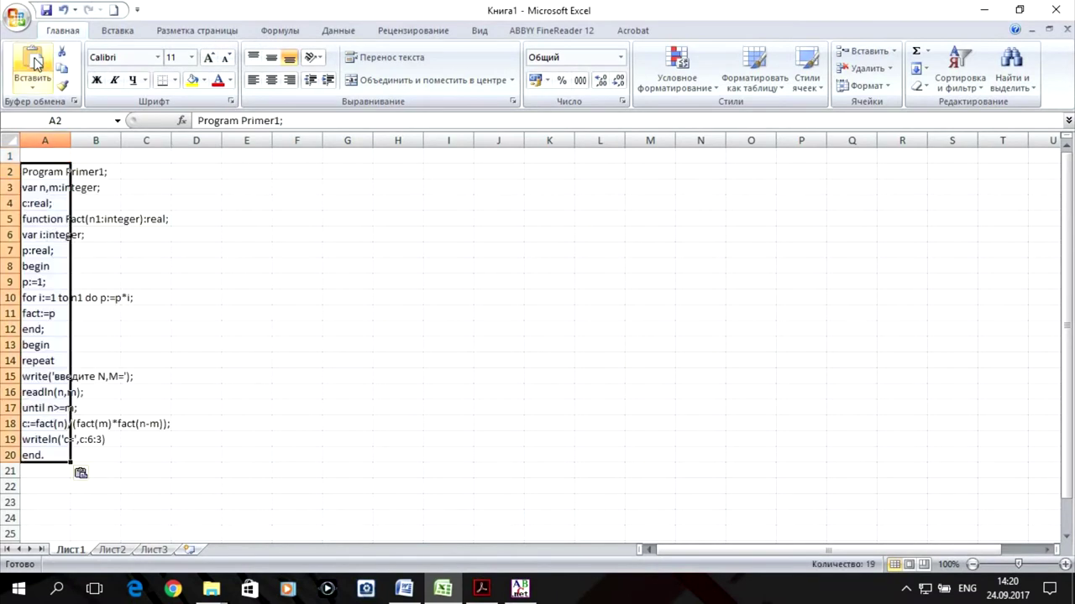
double_click(67, 140)
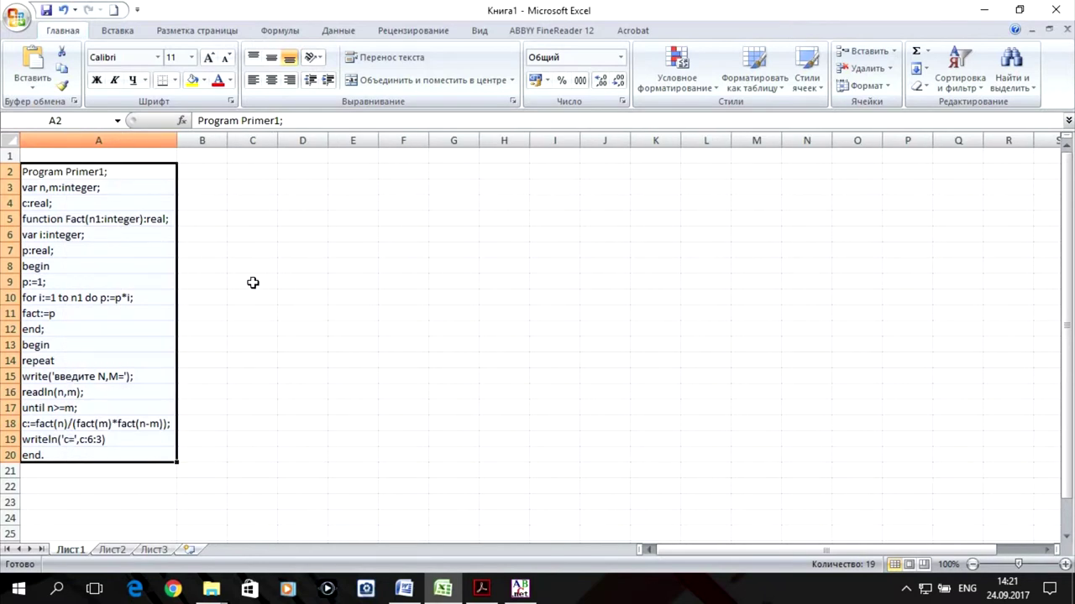
Enter labels n= and m= in B15:B16 with values 6 and 5 in C15:C16.
click(204, 392)
text(m=)
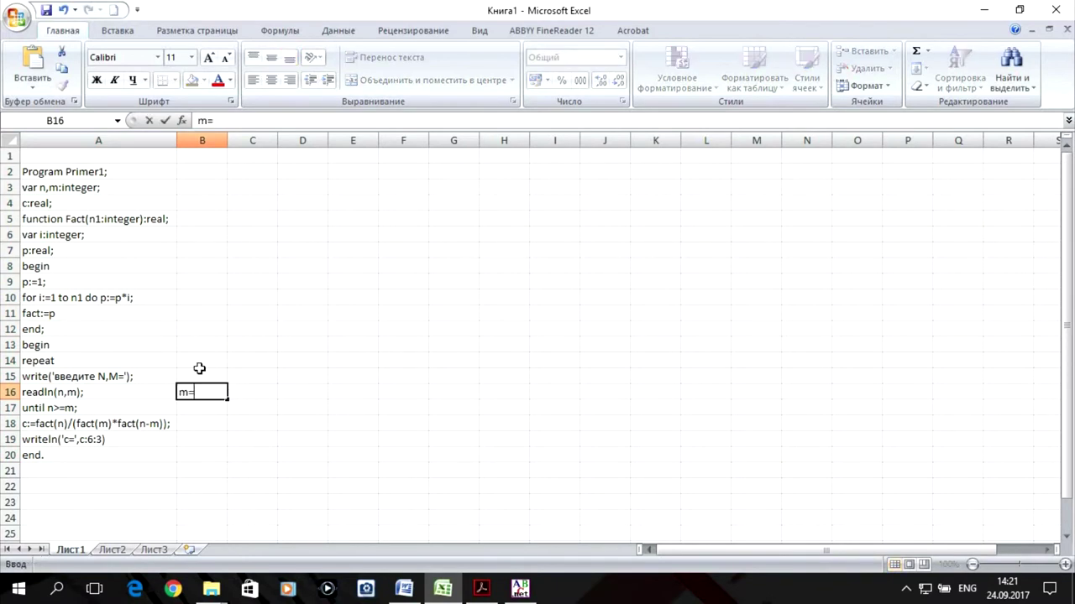
click(202, 375)
text(n=)
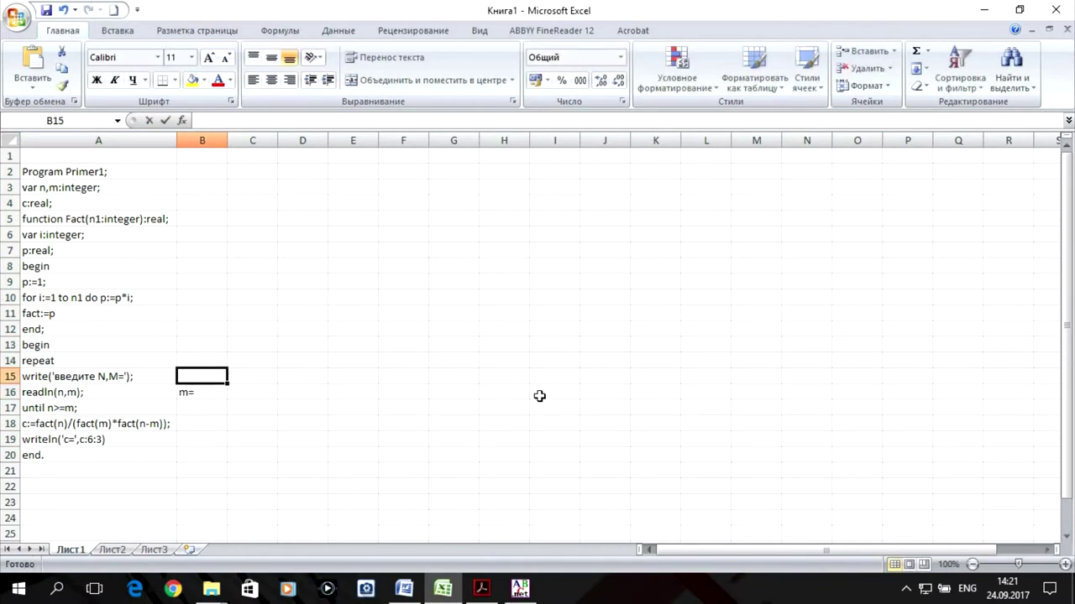
click(258, 376)
text(6)
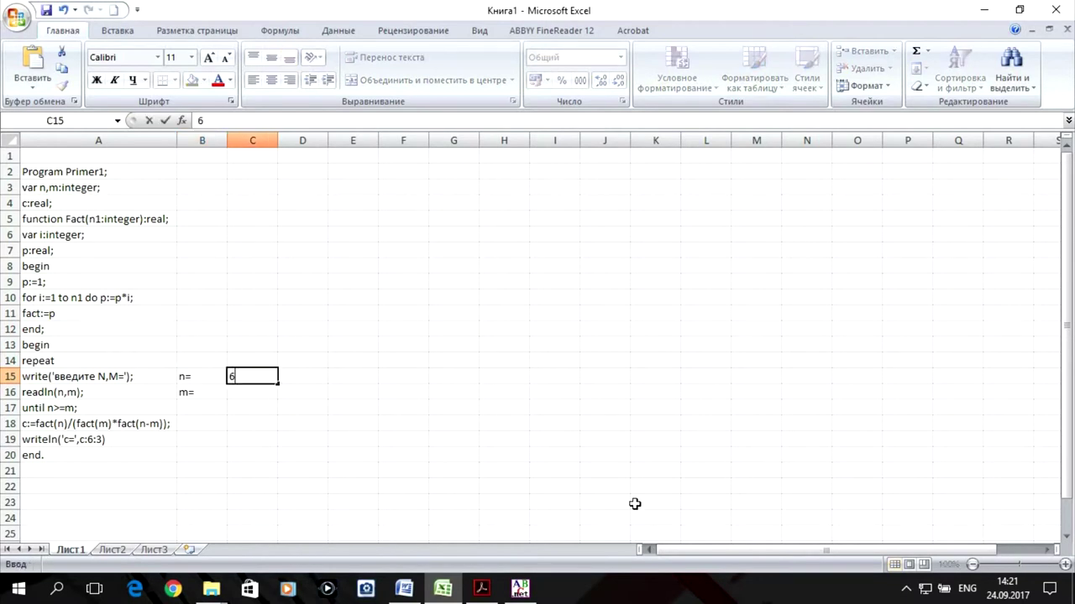
click(234, 393)
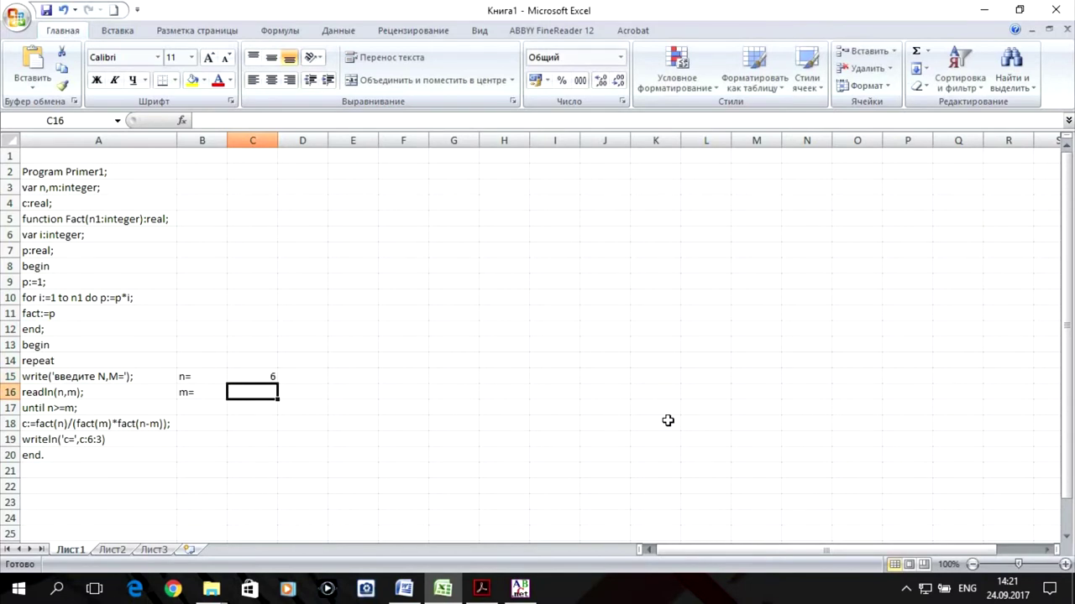
text(5)
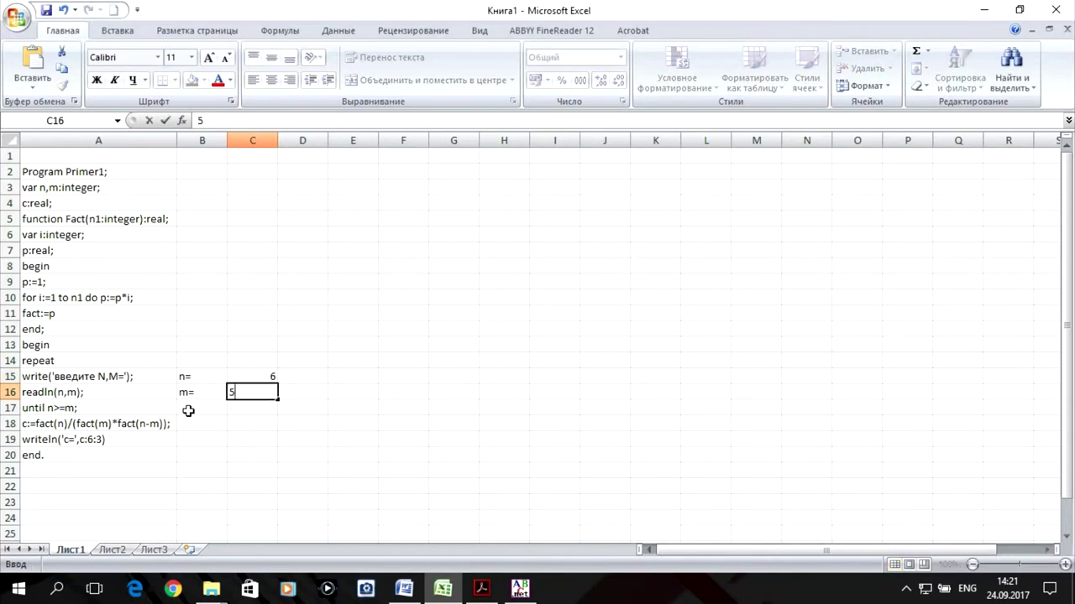
click(187, 410)
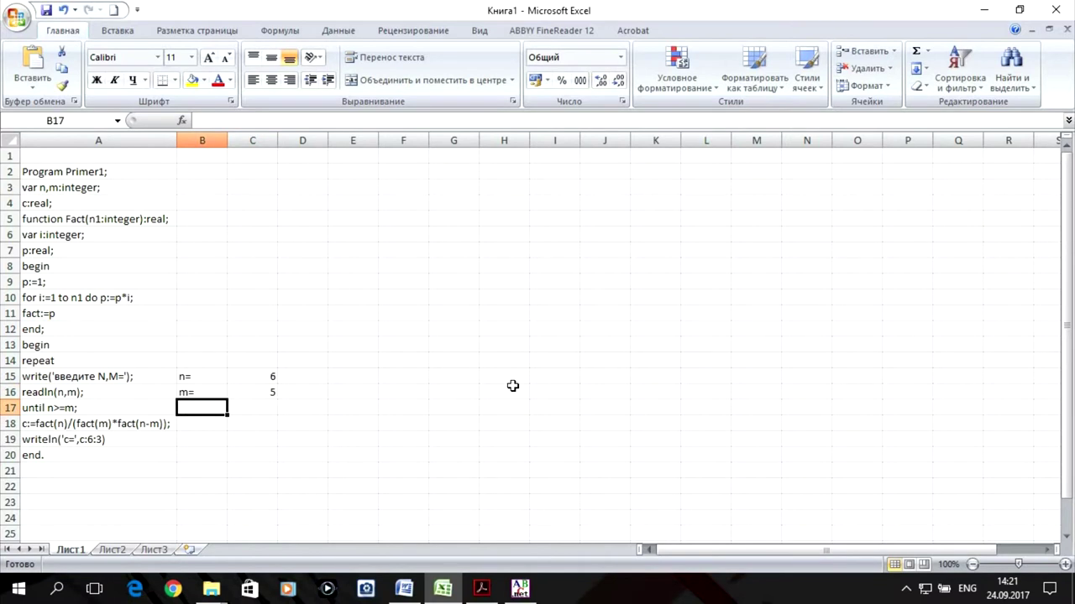
Add the Проверка= label in B17 and autofit column B.
text(Ghjd)
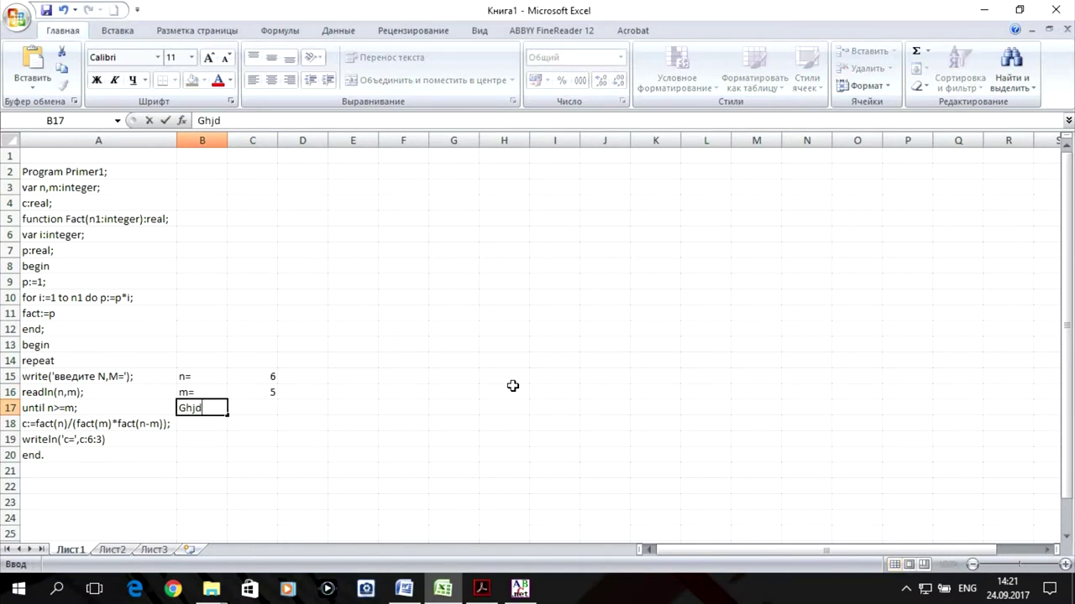
text(thre)
key(BackSpace)
key(BackSpace)
key(BackSpace)
key(BackSpace)
key(BackSpace)
key(BackSpace)
key(alt+shift)
text(Проверка)
text(=)
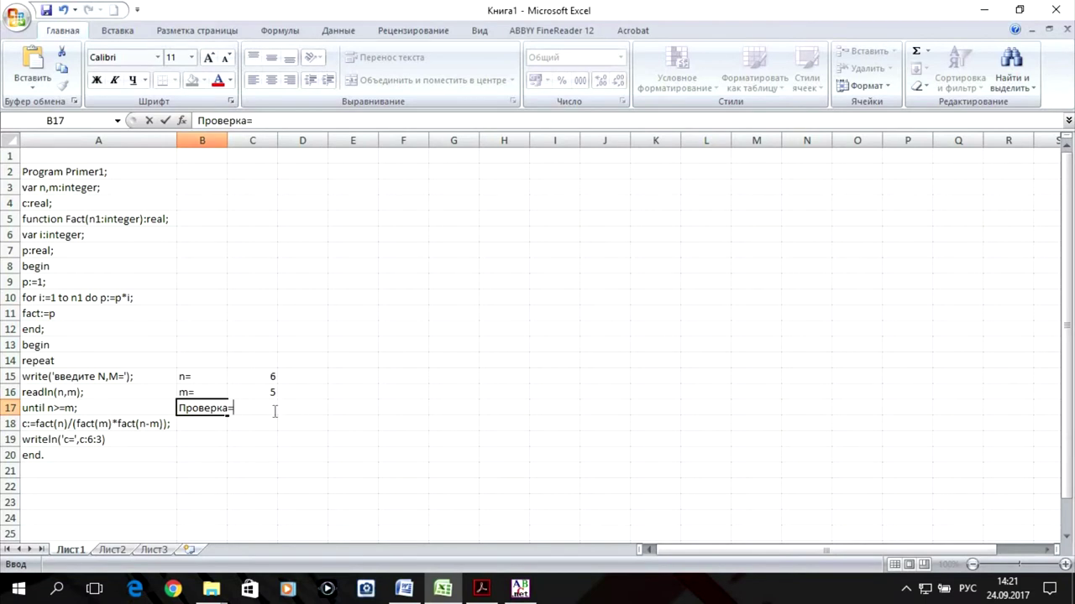
key(Return)
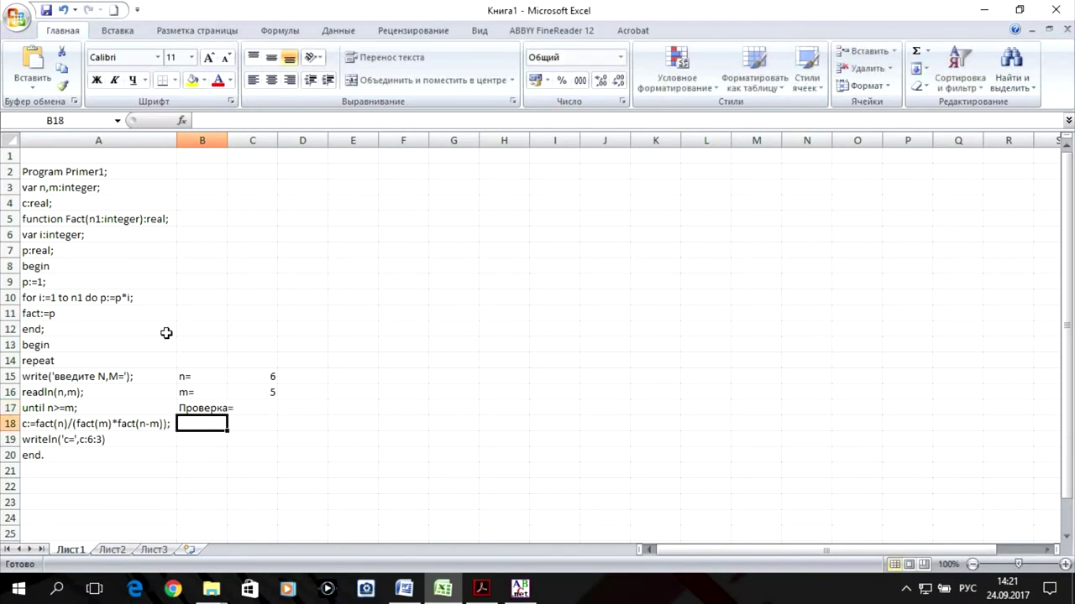
double_click(227, 140)
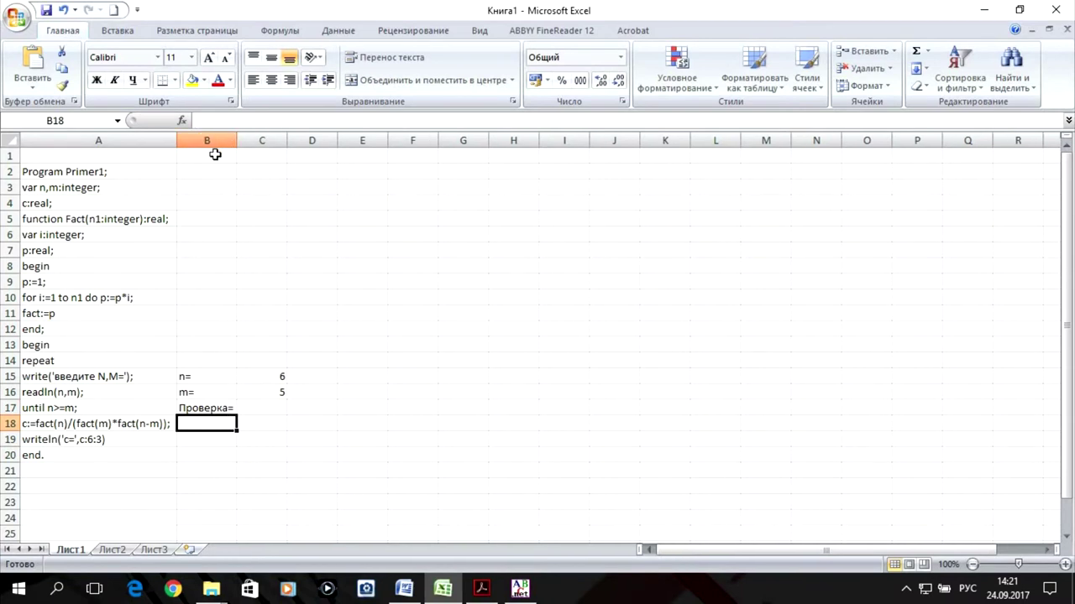
Type the headers Параметр in B1 and Значения in C1.
click(213, 153)
text(Пров)
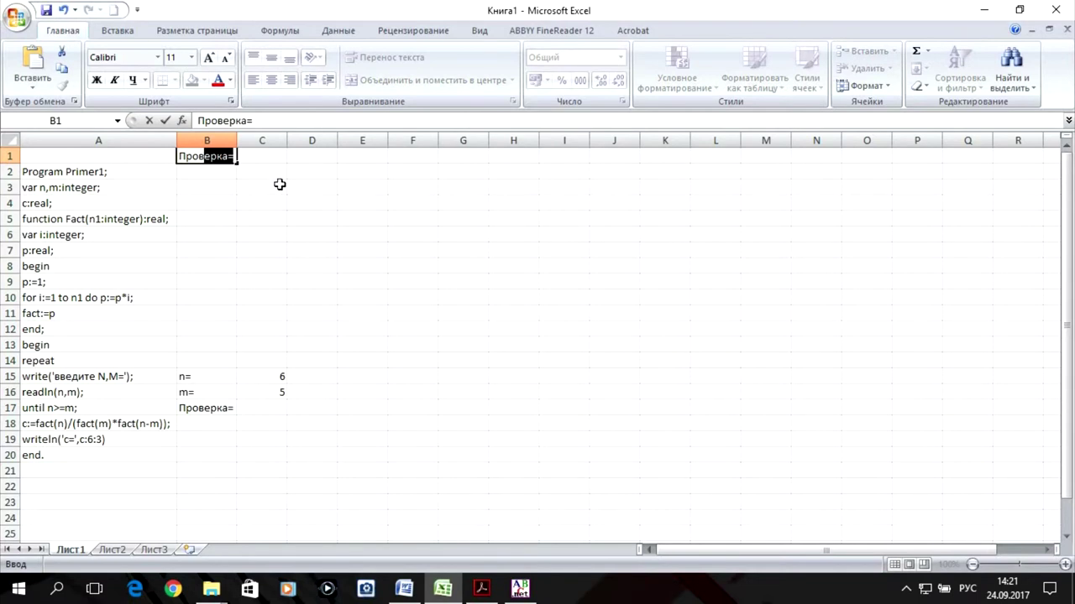
key(BackSpace)
key(BackSpace)
key(BackSpace)
key(BackSpace)
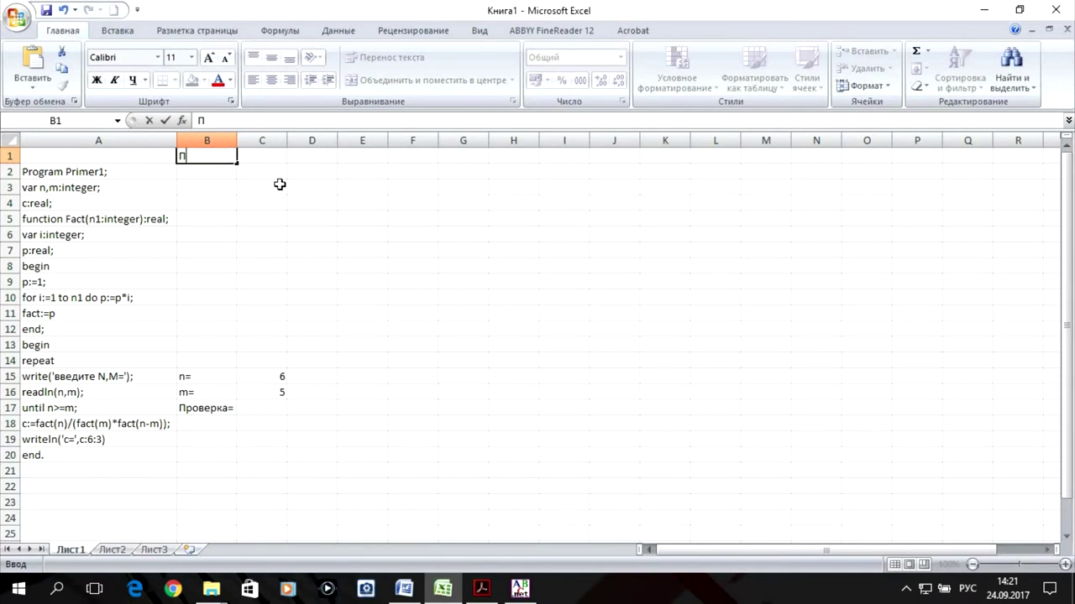
text(араметр)
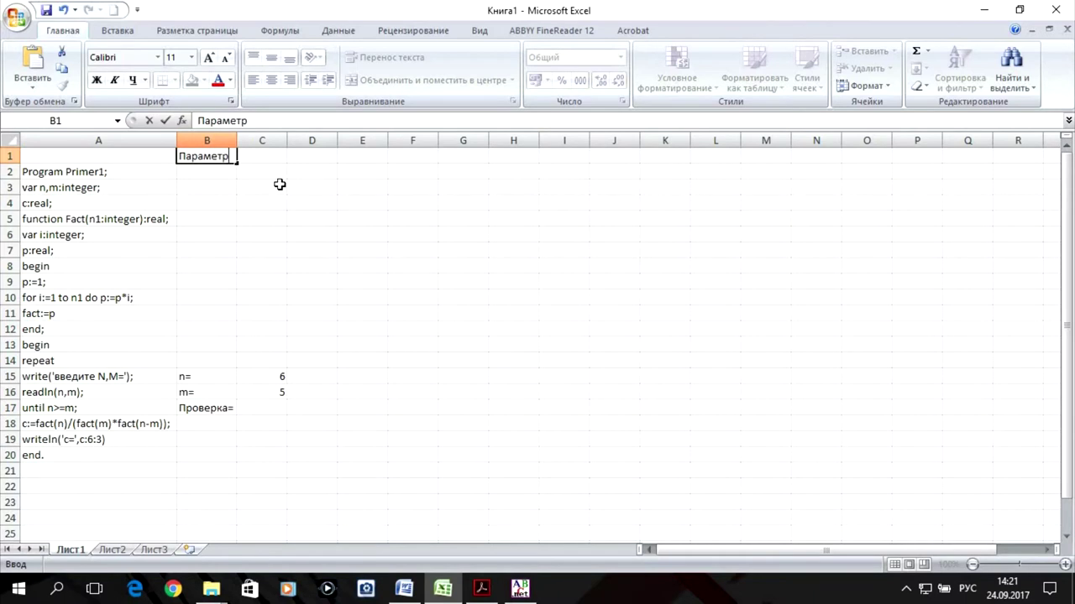
click(276, 159)
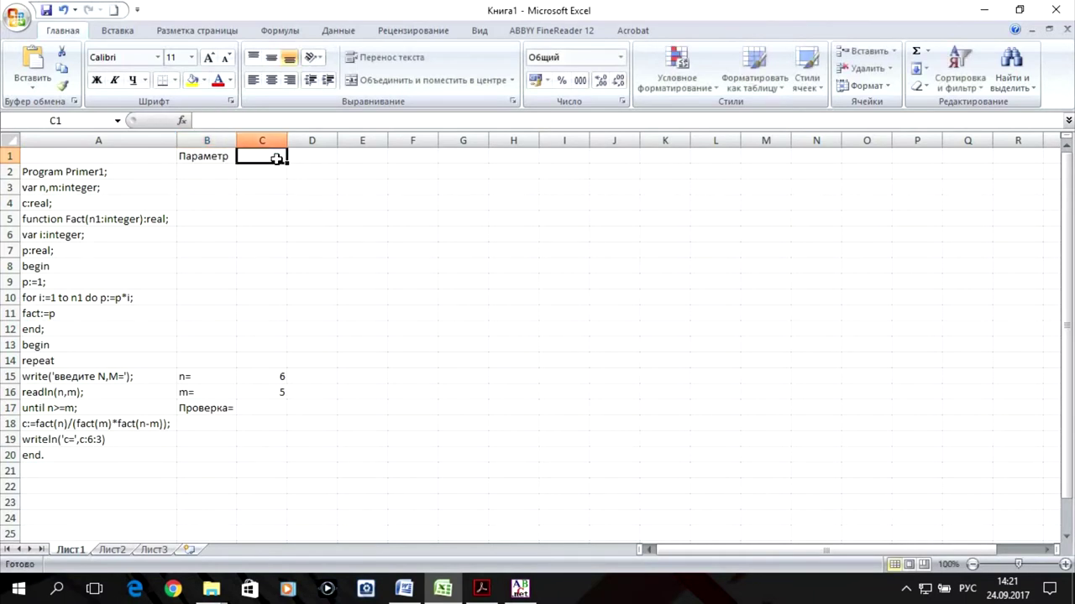
text(Значения)
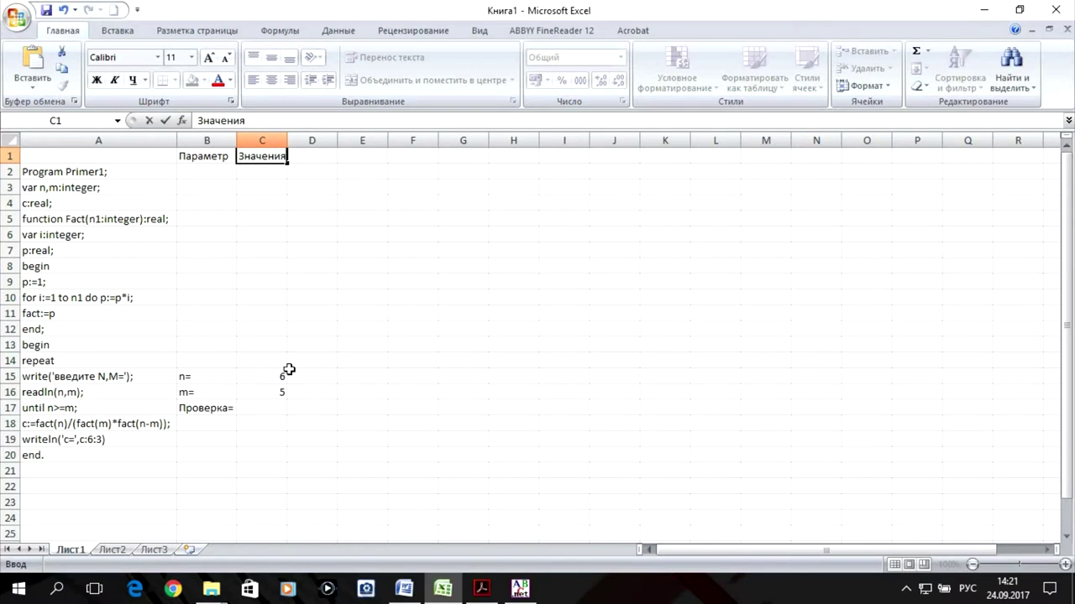
click(254, 408)
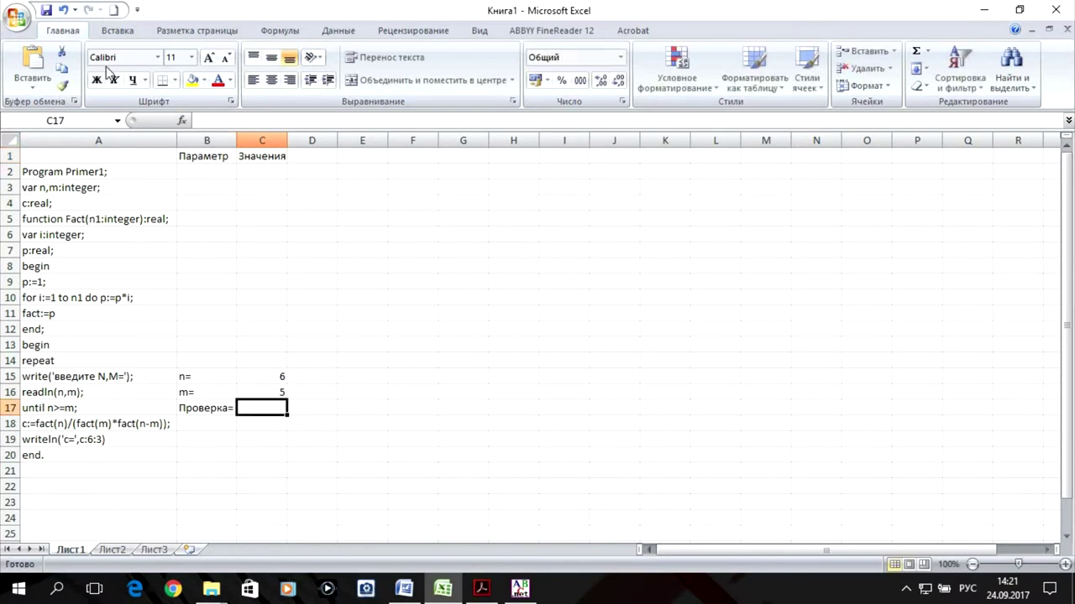
Insert an ЕСЛИ function in C17 with the condition C15>=C16.
click(178, 119)
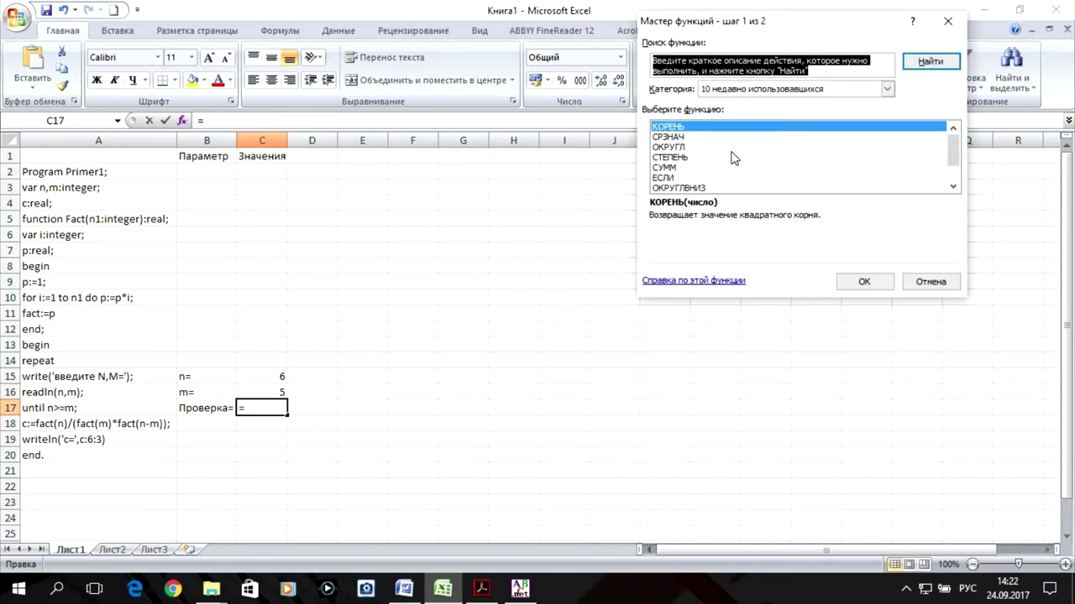
scroll(876, 177, down, 1)
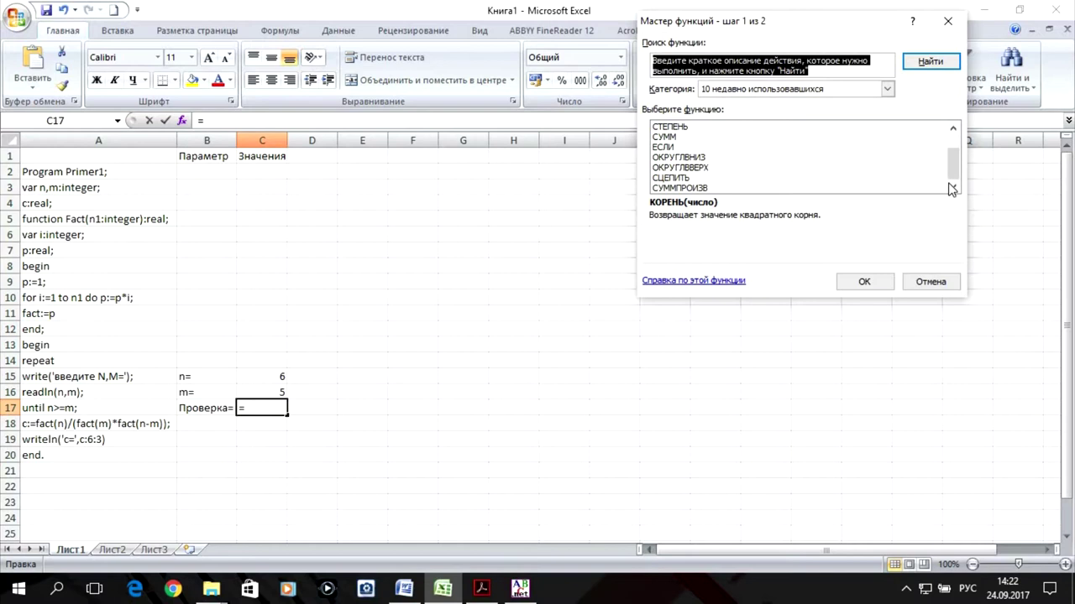
click(662, 147)
click(876, 281)
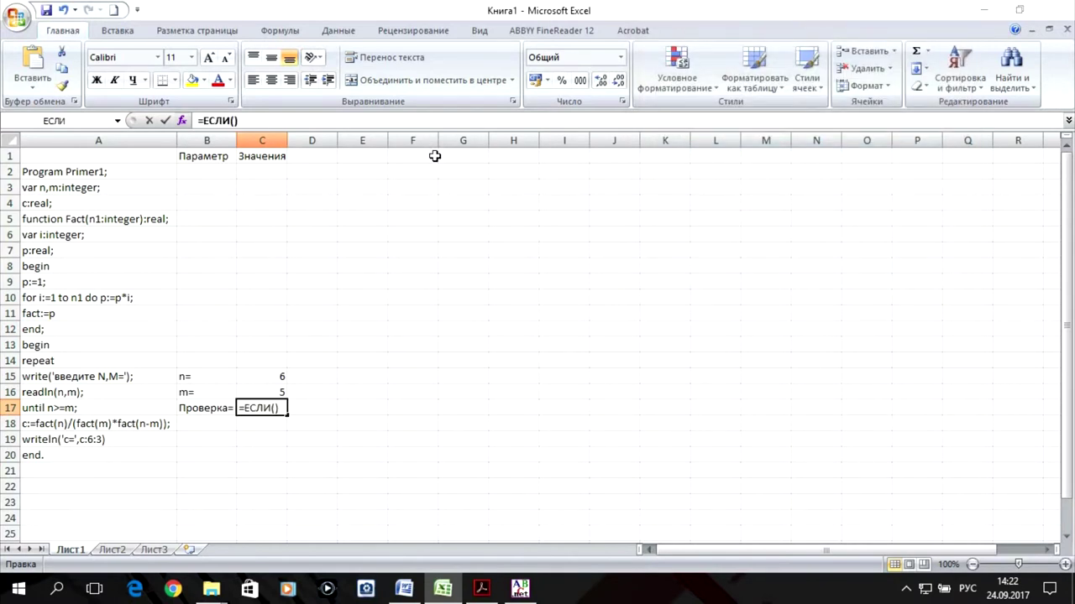
click(270, 376)
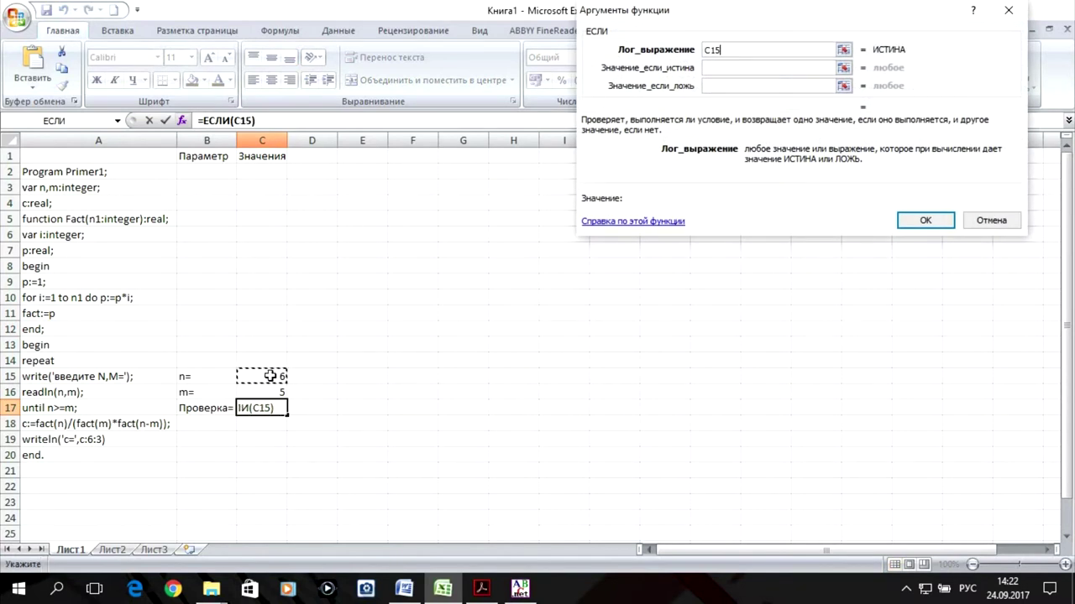
text(Ю)
key(BackSpace)
text(Ю)
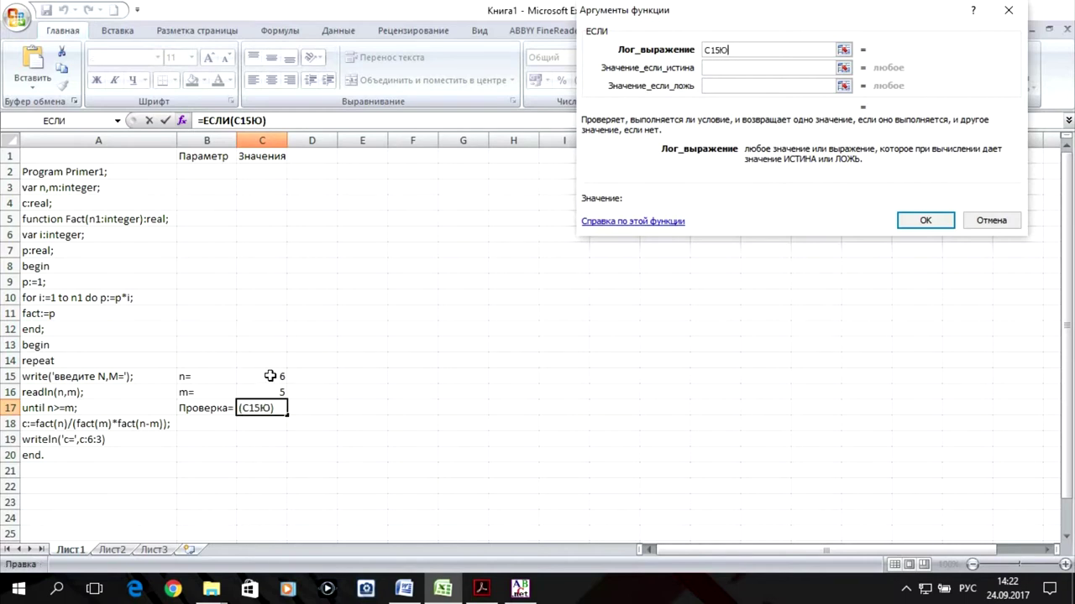
key(BackSpace)
key(alt+shift)
text(>)
text(=)
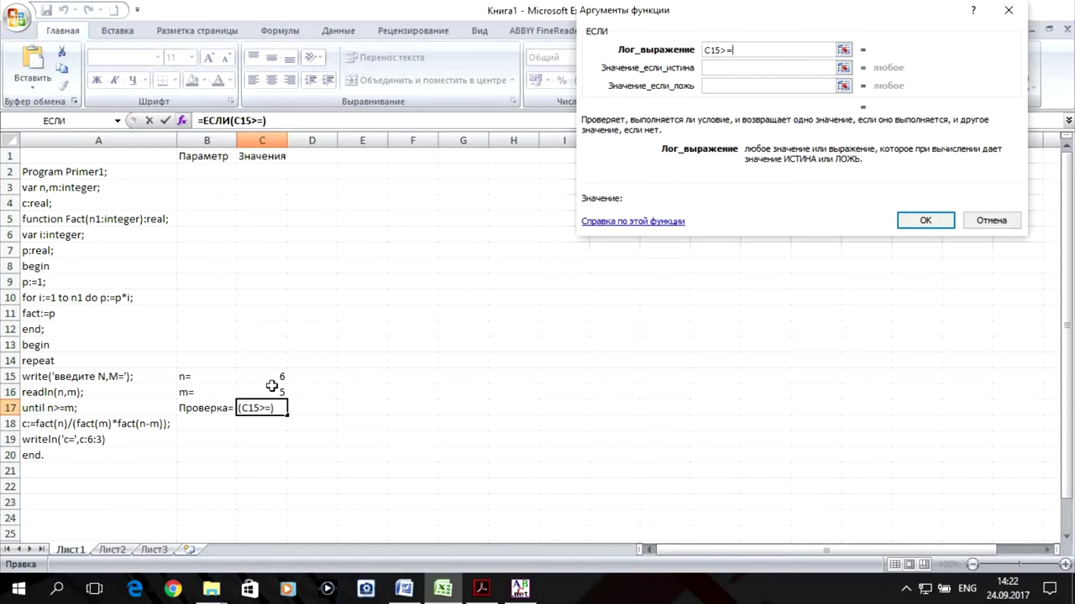
click(276, 389)
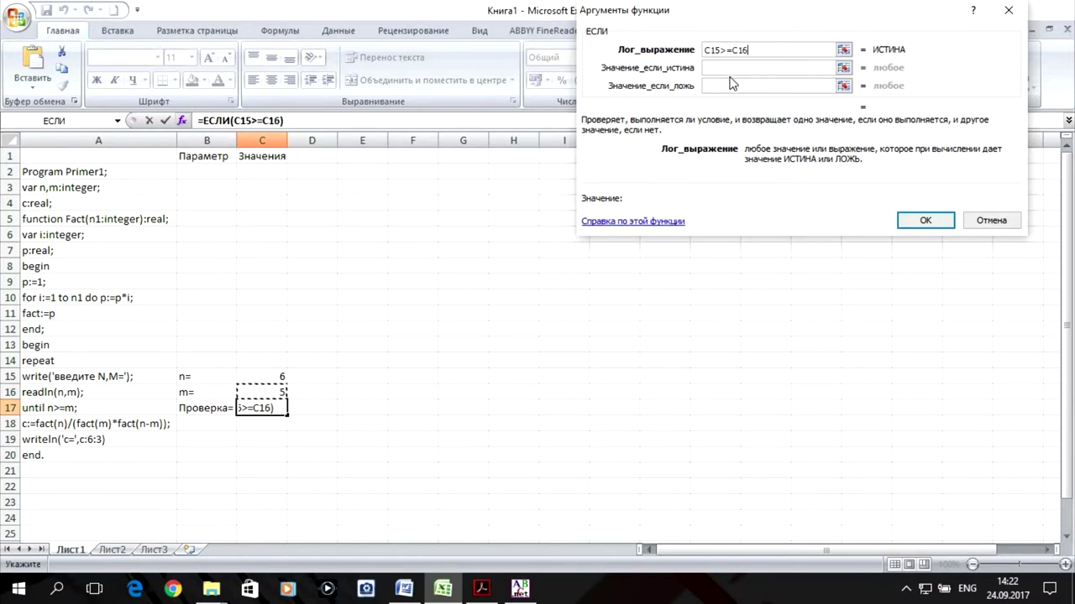
Set the ЕСЛИ results to 'ОК' when true and 'Повторить ввод' otherwise.
click(774, 69)
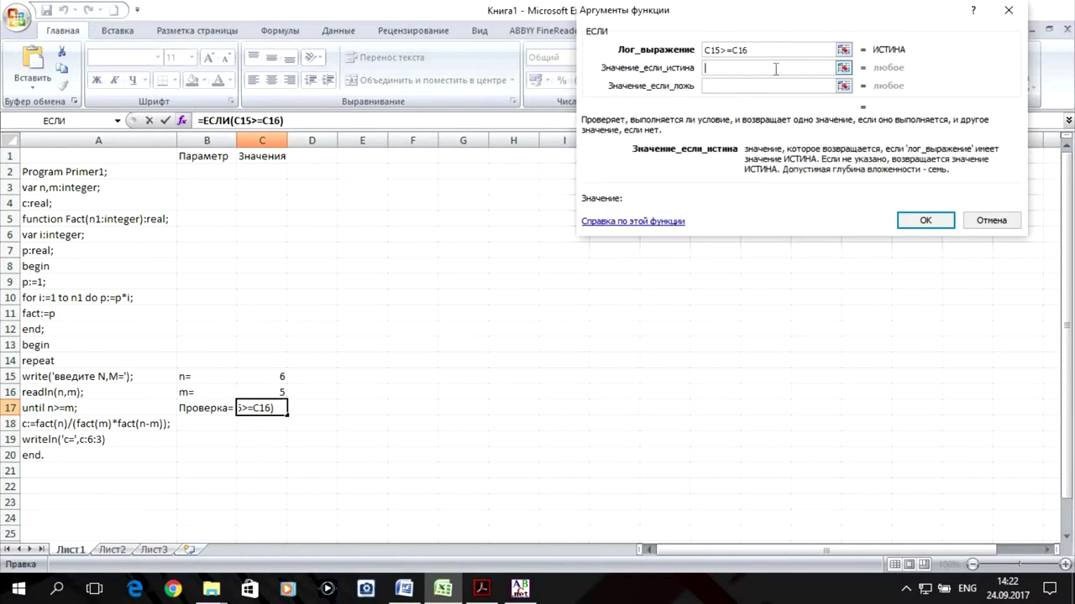
text(JR)
key(BackSpace)
key(BackSpace)
text(ОК)
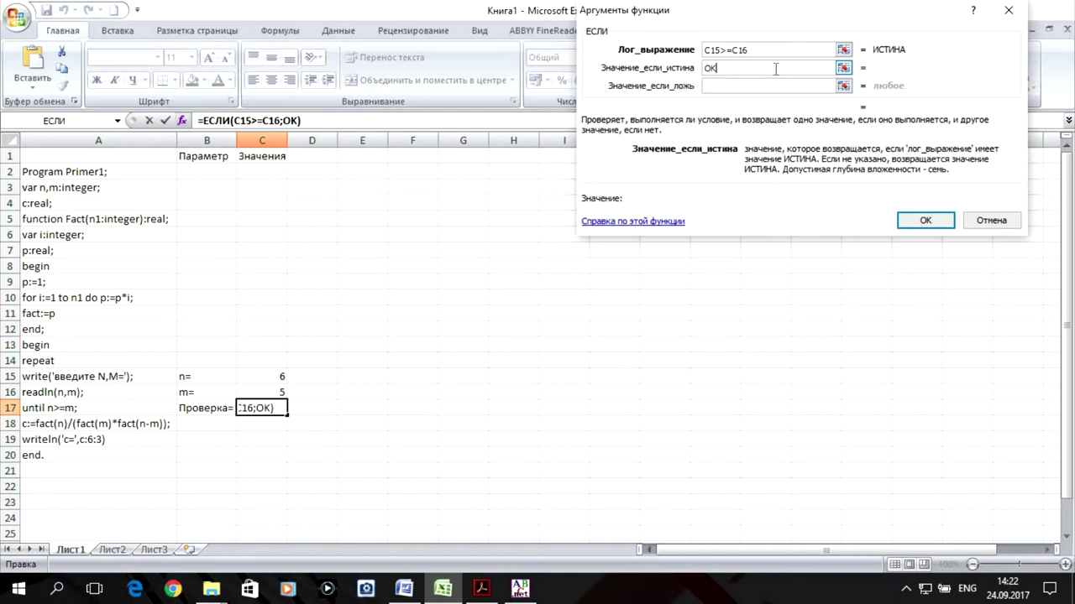
click(757, 85)
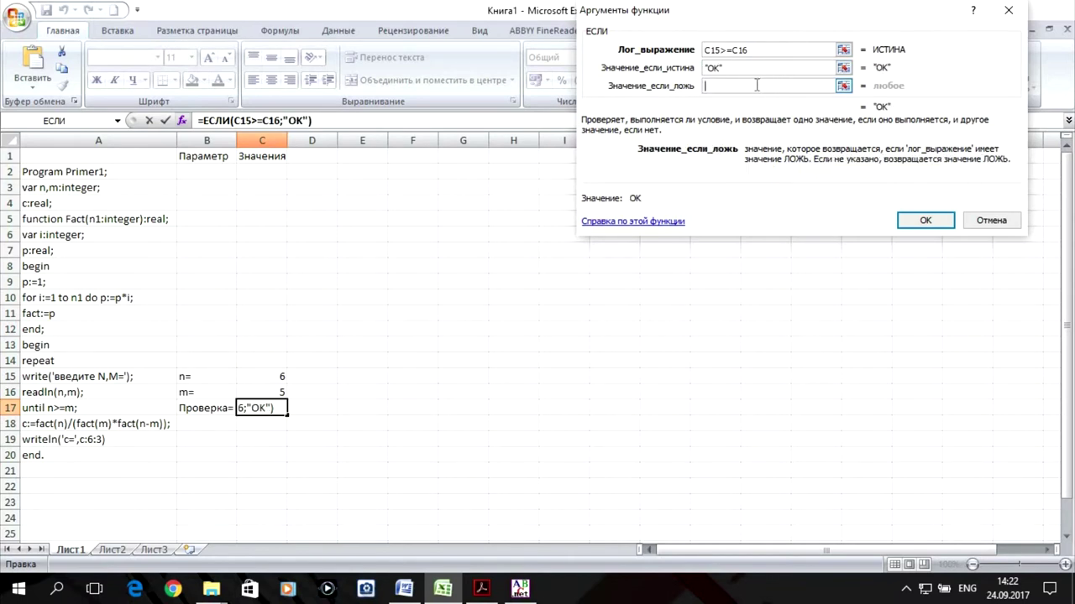
key(alt+shift)
text(Повторить ввод)
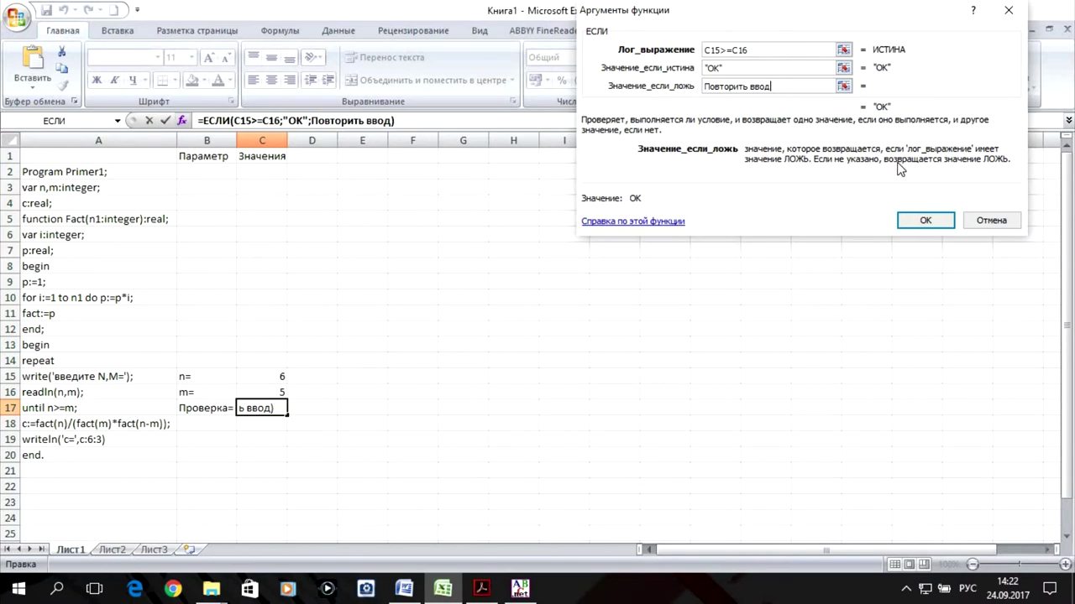
click(926, 221)
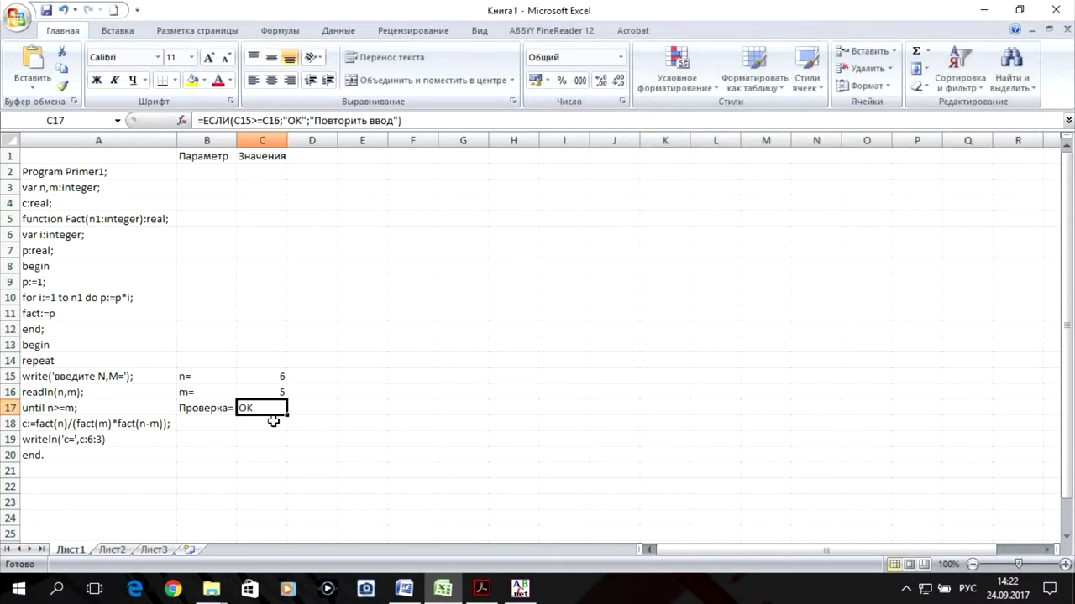
click(202, 423)
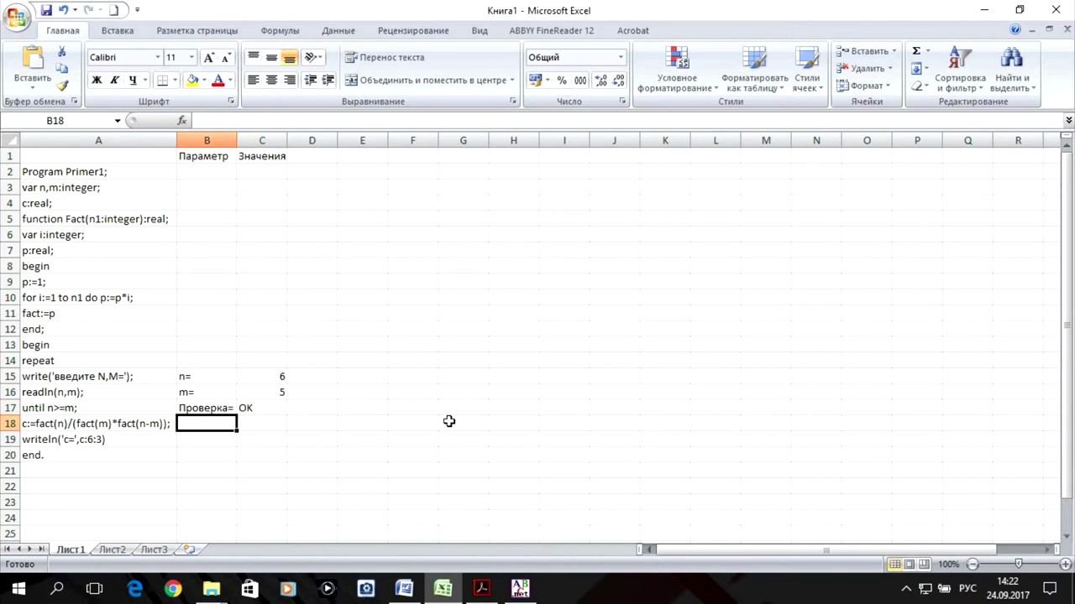
Label B18 'c=' and start C18 with =ФАКТР(C15) from the mathematical functions.
text(c=)
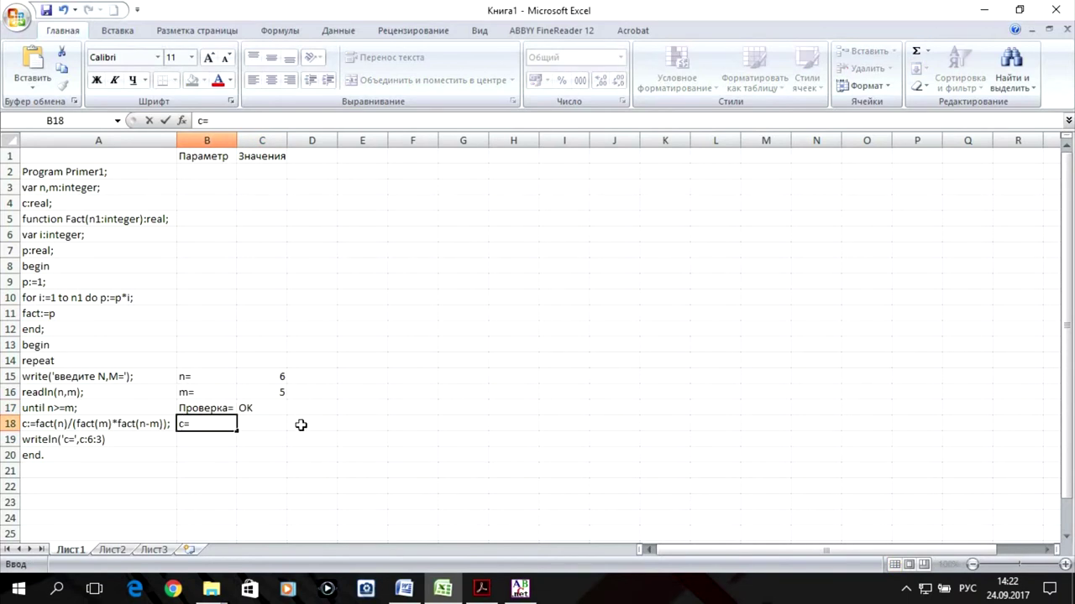
click(277, 424)
text(=)
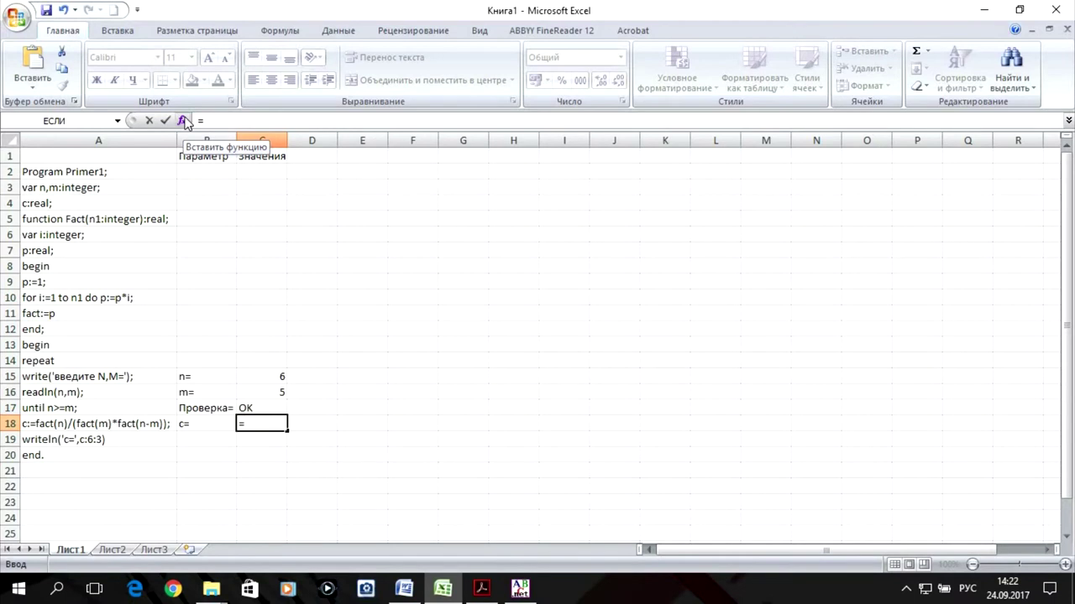
click(183, 121)
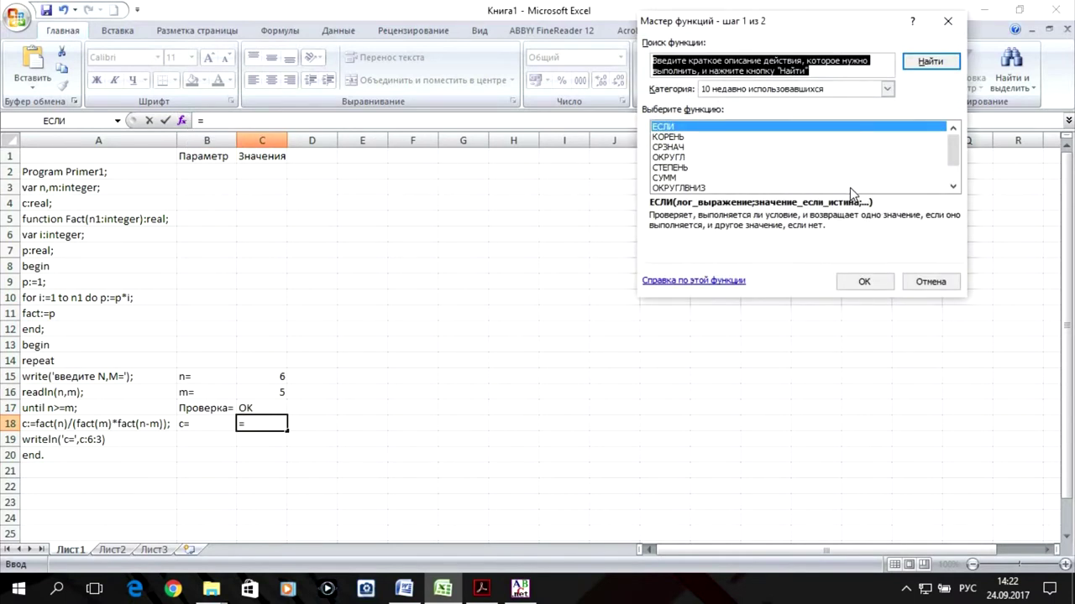
scroll(852, 181, down, 1)
click(887, 89)
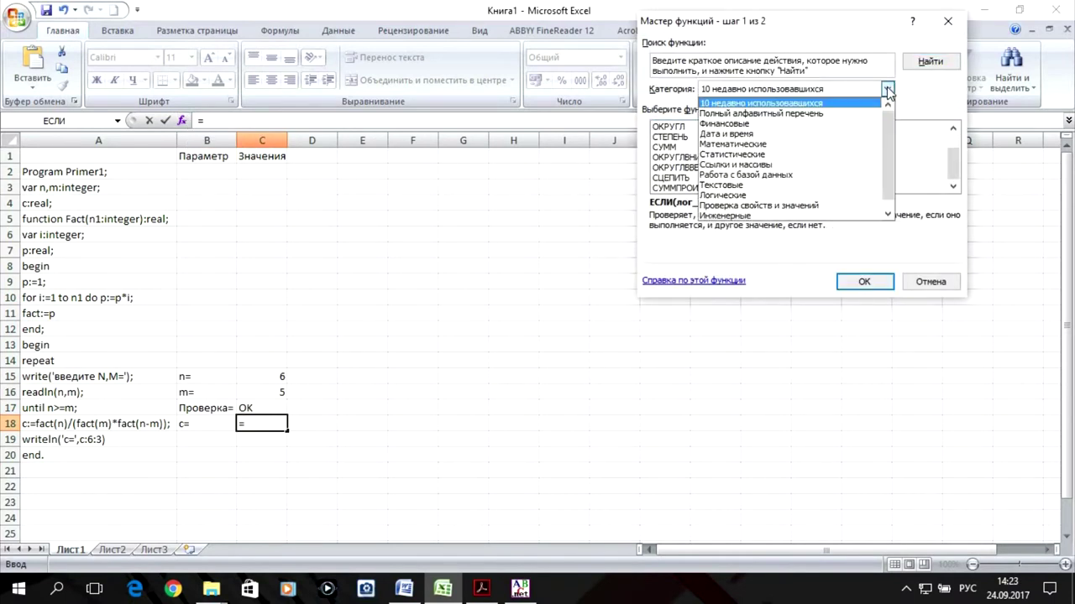
click(802, 145)
scroll(812, 157, down, 5)
scroll(812, 157, down, 5)
scroll(812, 157, down, 5)
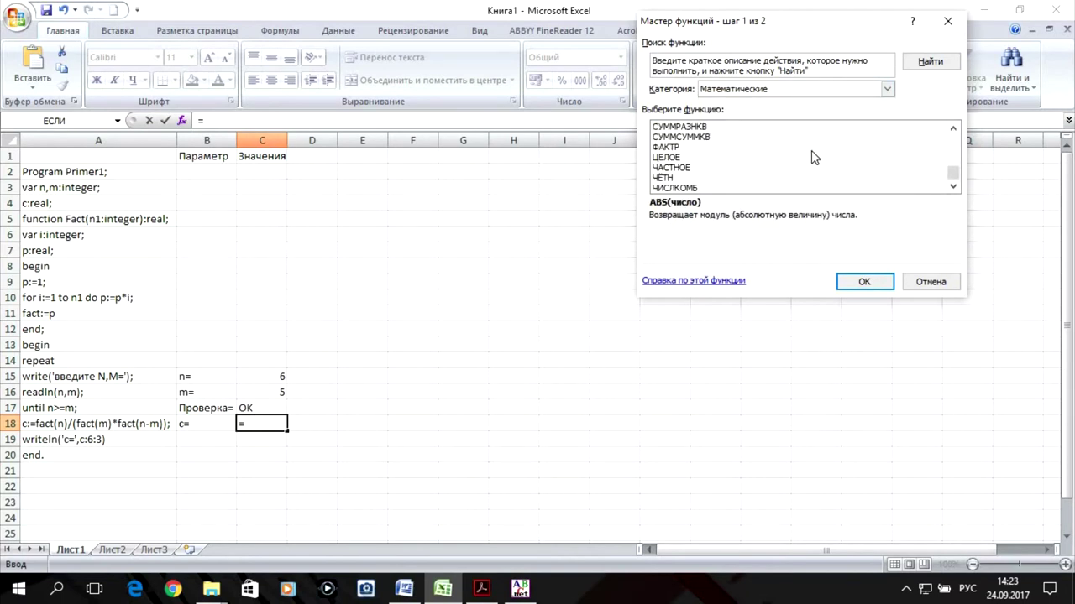
click(704, 149)
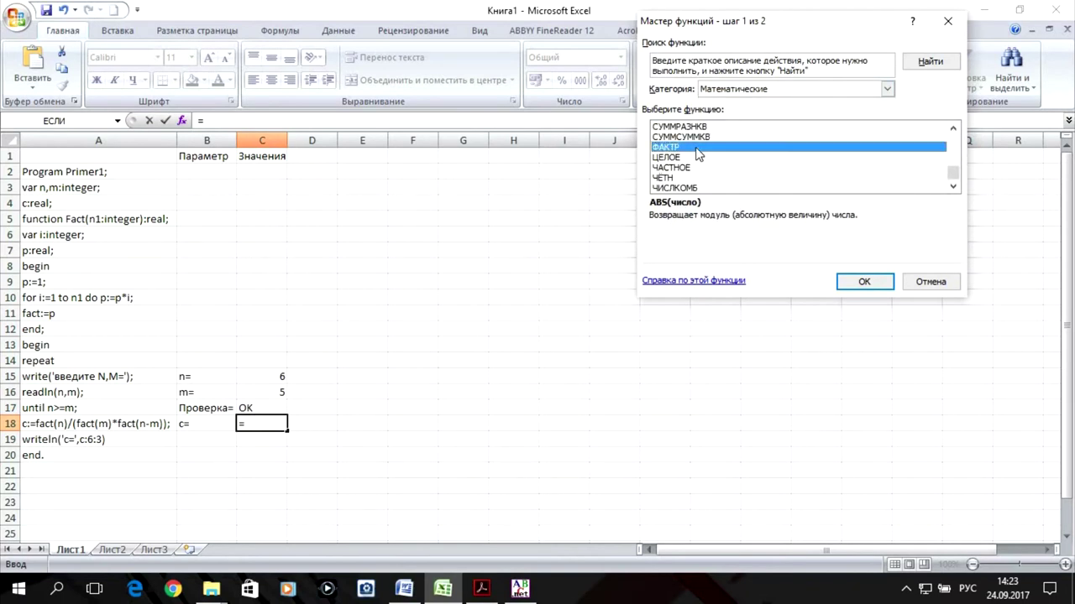
click(861, 278)
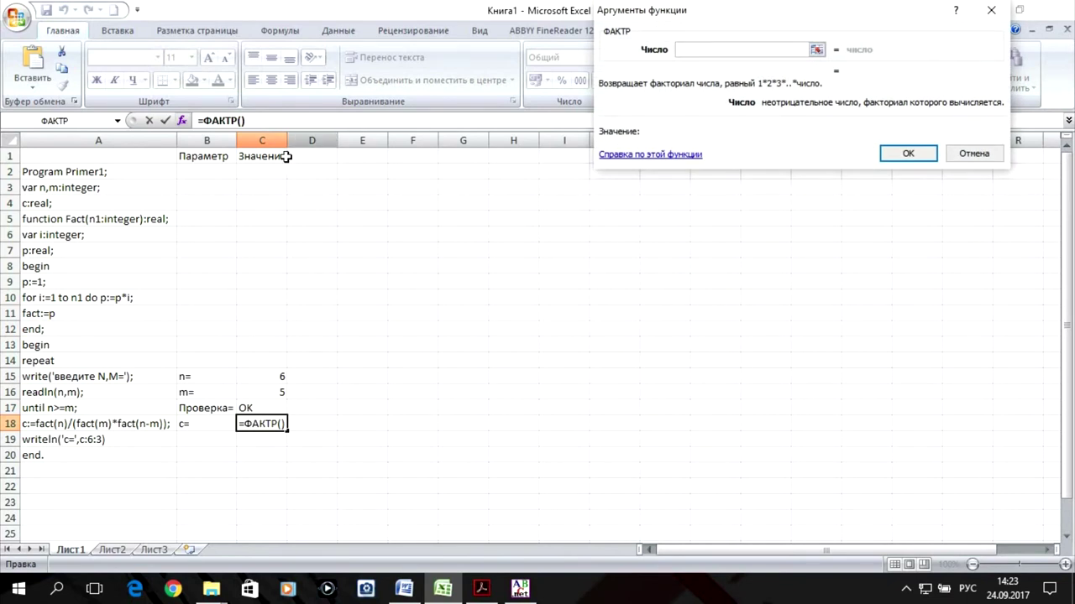
click(275, 377)
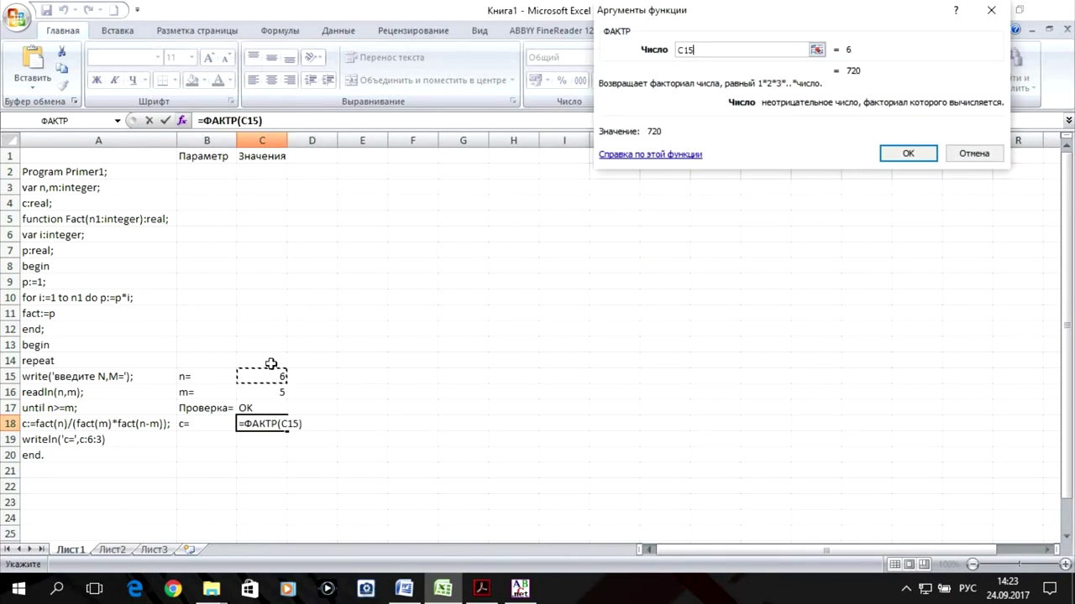
click(903, 156)
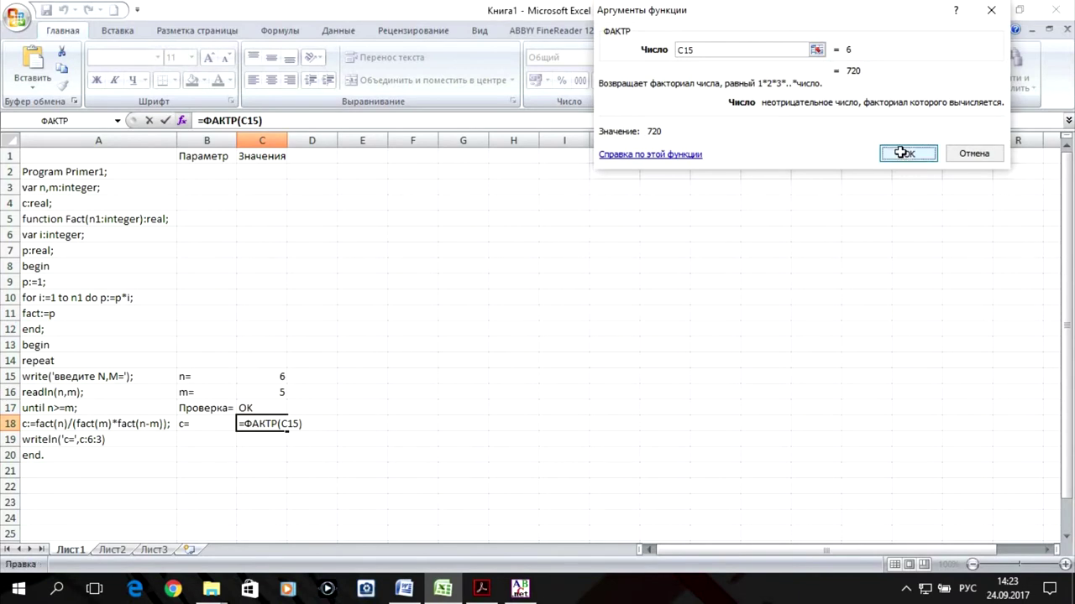
Extend the C18 formula with /(ФАКТР(C16) and dismiss the bracket warning.
click(289, 121)
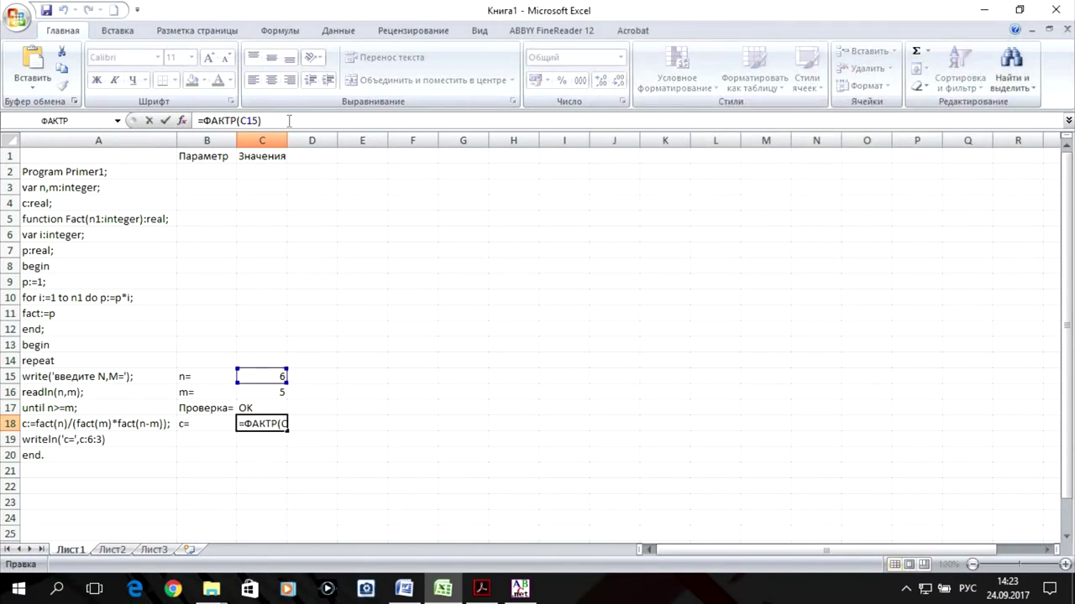
text(/()
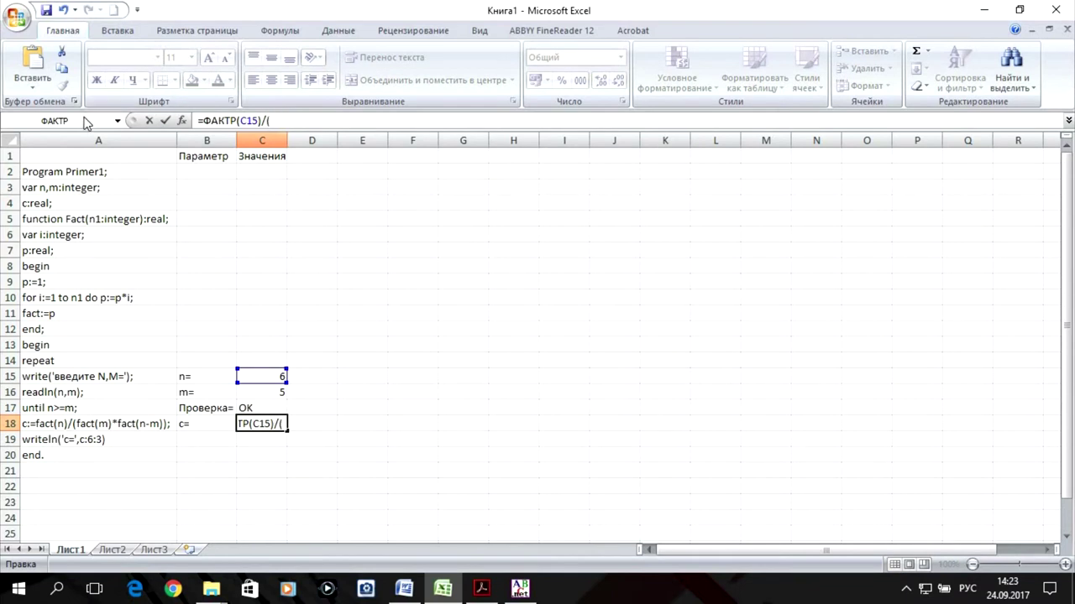
click(54, 121)
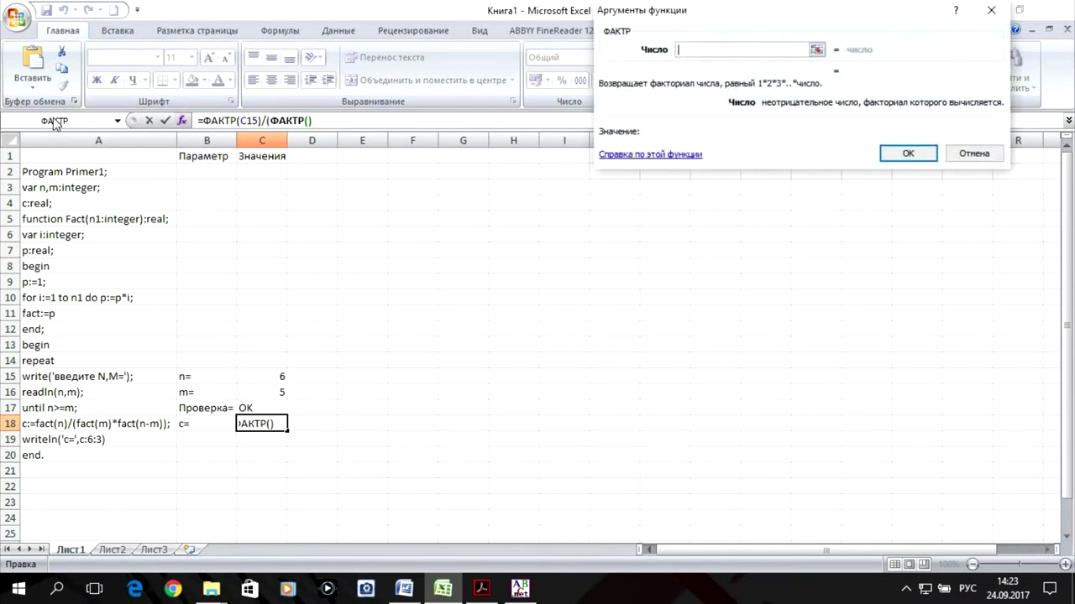
click(267, 388)
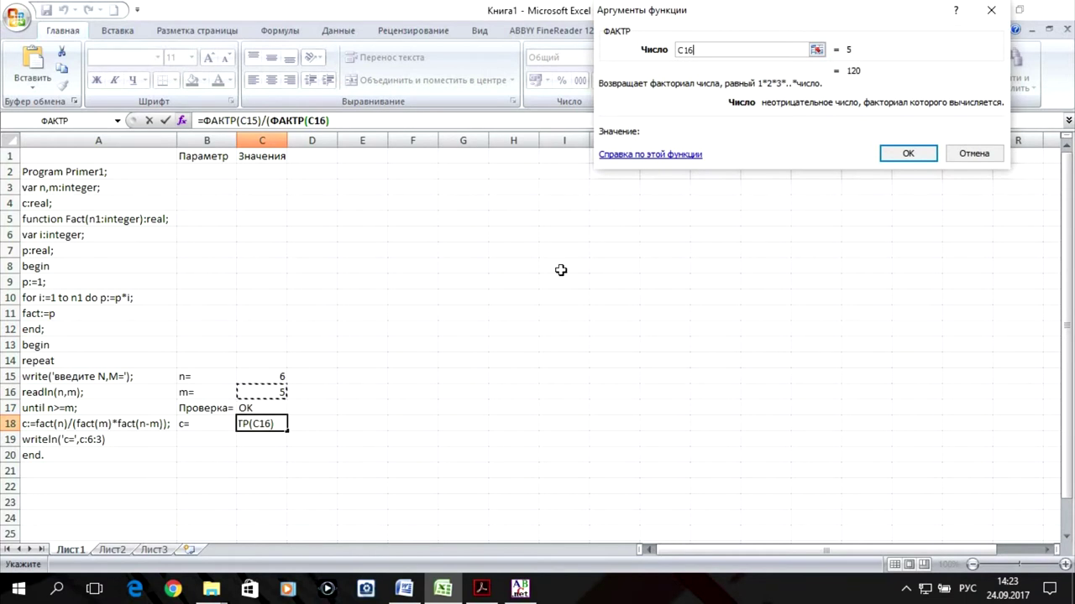
click(890, 156)
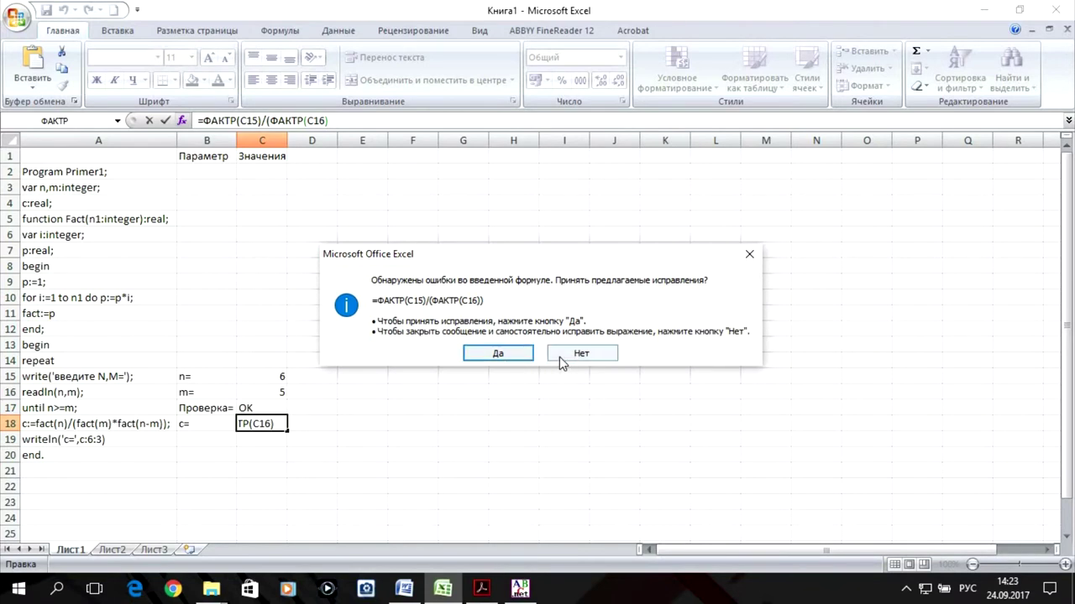
click(570, 360)
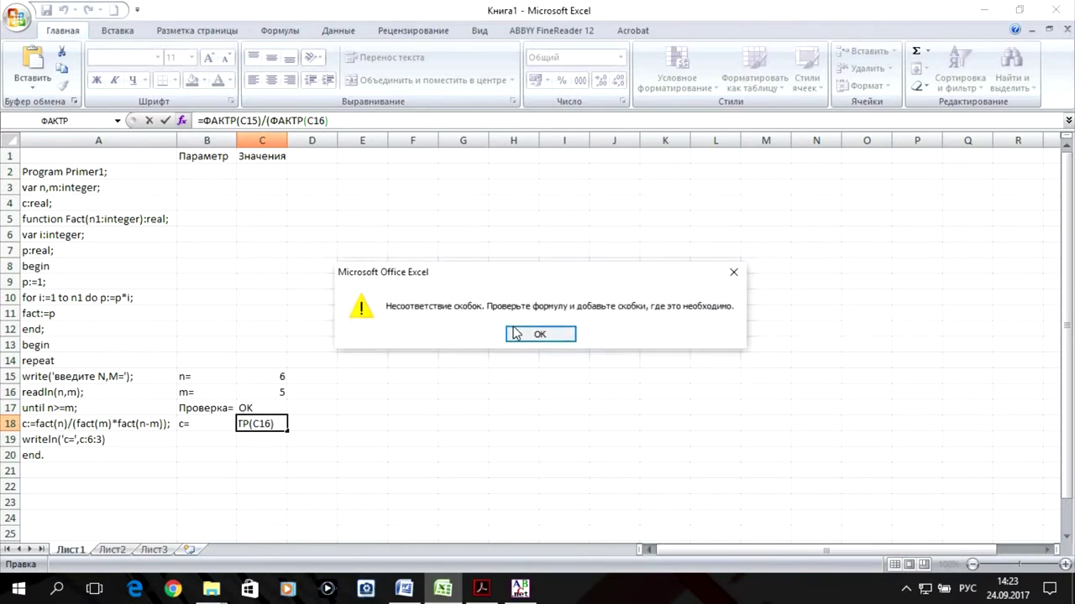
key(Return)
Append *ФАКТР(C15-C16) and accept the corrected closing bracket.
click(341, 122)
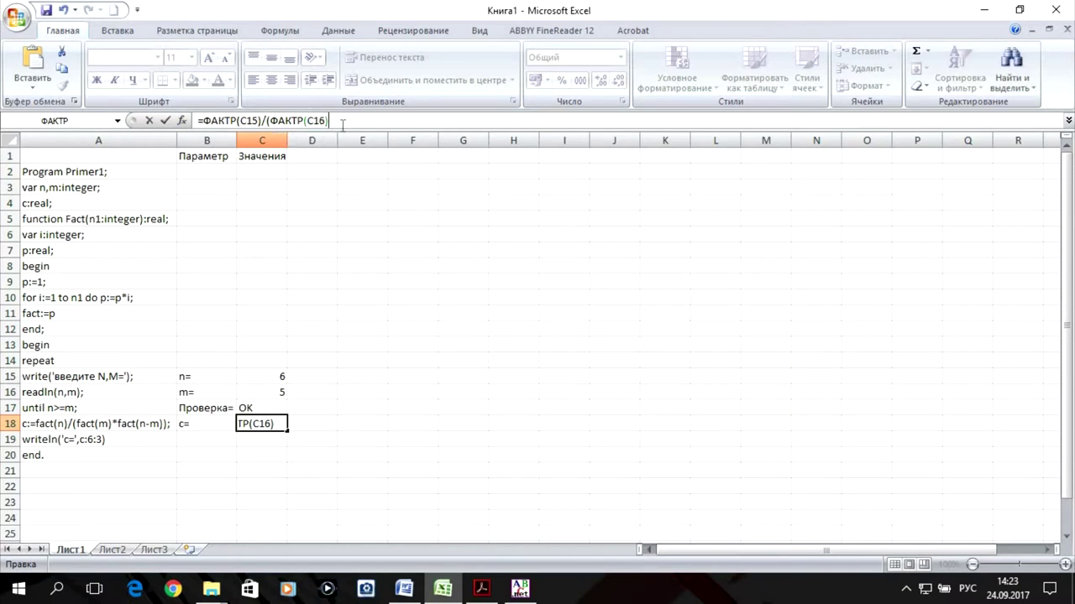
text(*)
click(65, 121)
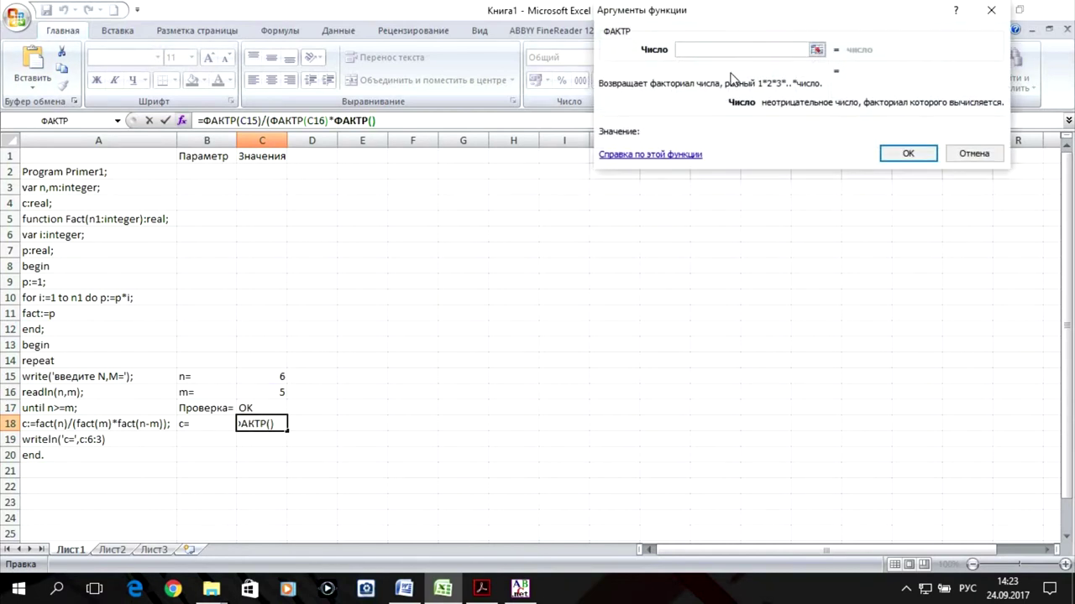
click(264, 377)
text(-)
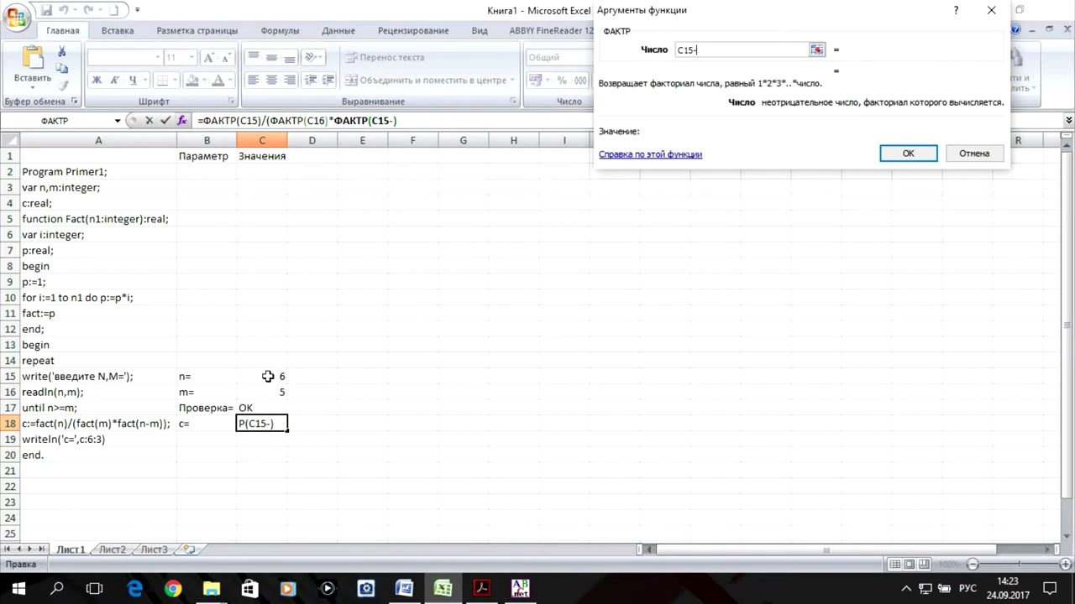
click(268, 392)
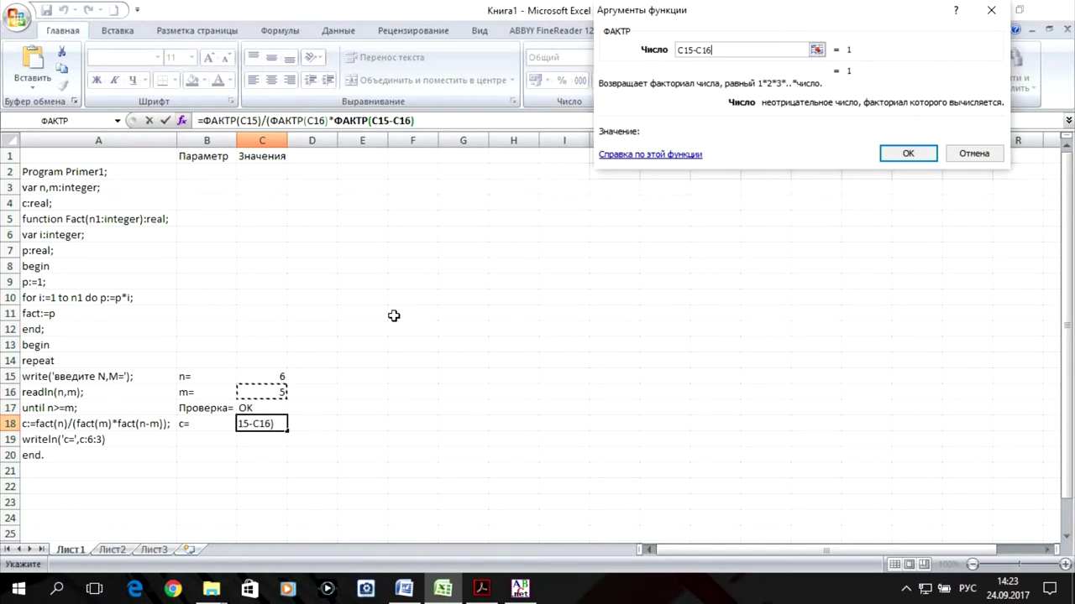
click(914, 152)
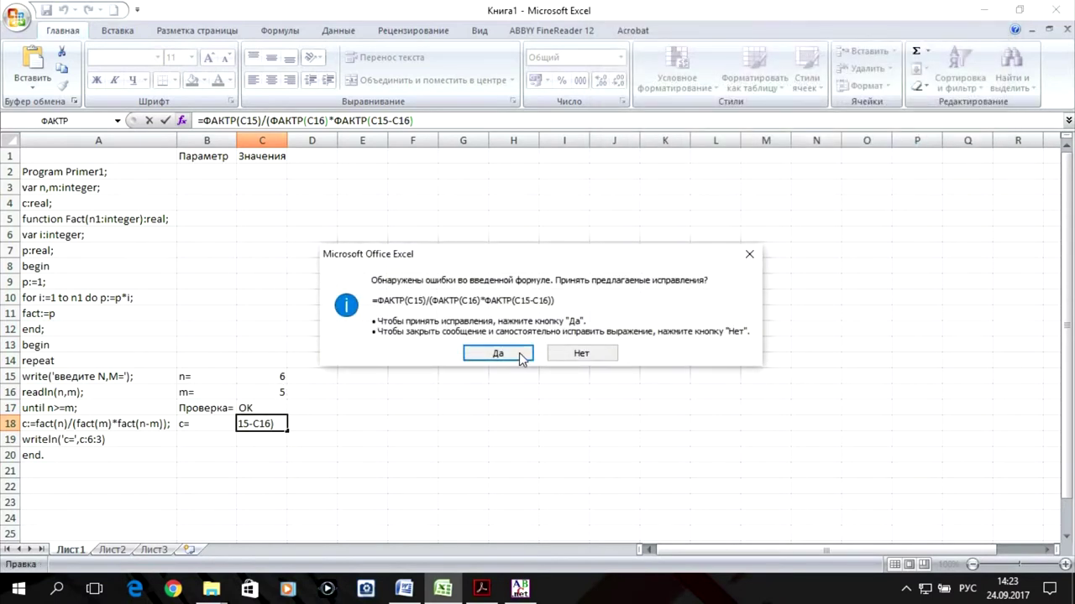
click(497, 354)
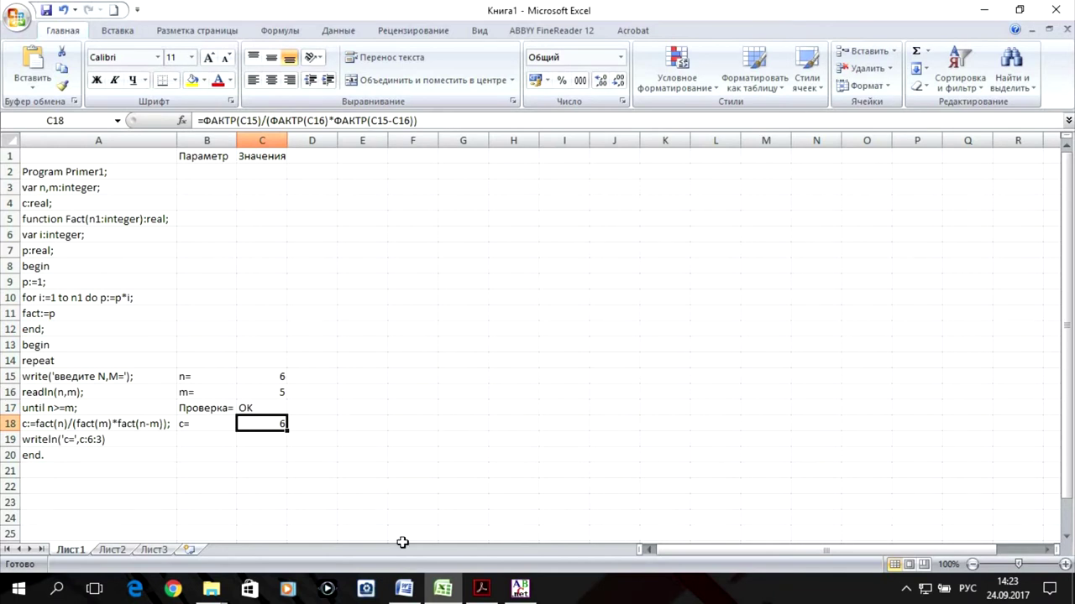
Check the PascalABC.NET output c= 6.000, then bring up the blank Word document.
click(520, 590)
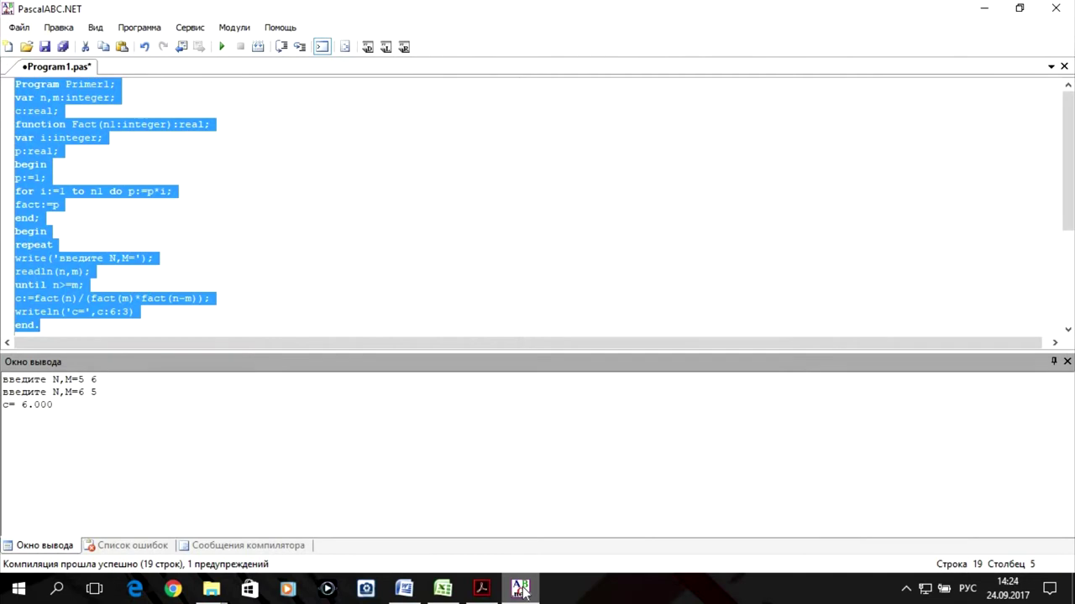
click(521, 589)
click(520, 590)
click(521, 590)
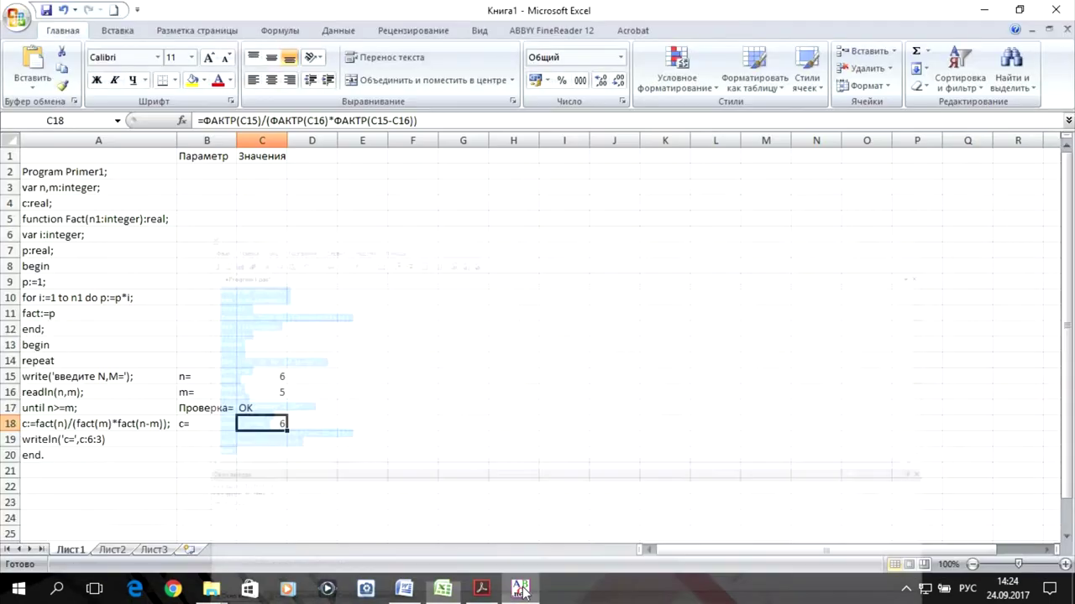
click(414, 595)
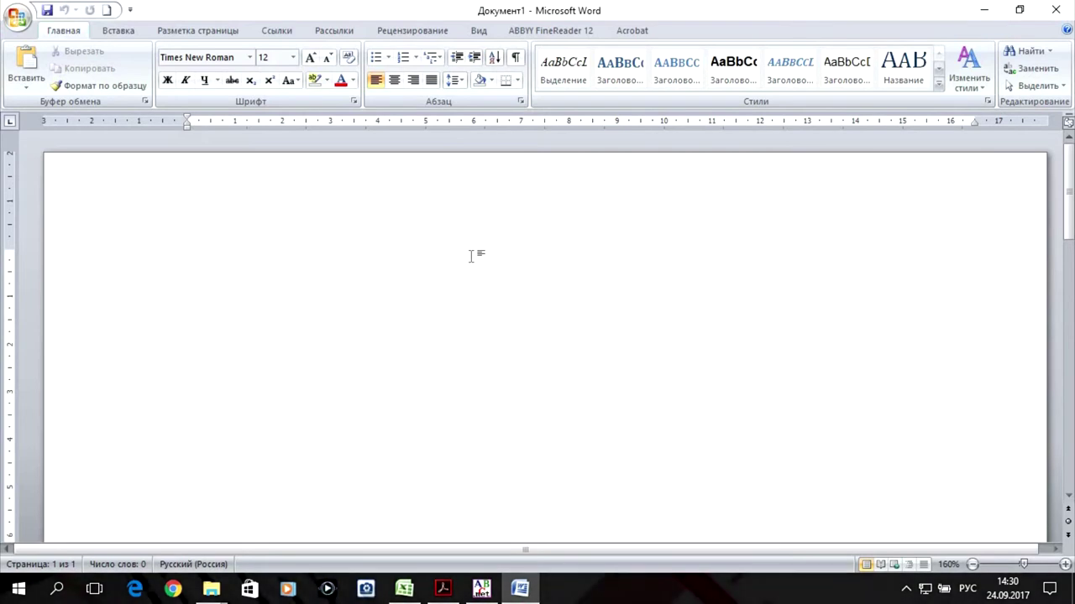
Type 'Вычислить при помощи функции.', turn off its small caps, and start a new line.
text(Ф)
key(BackSpace)
text(Вычисл)
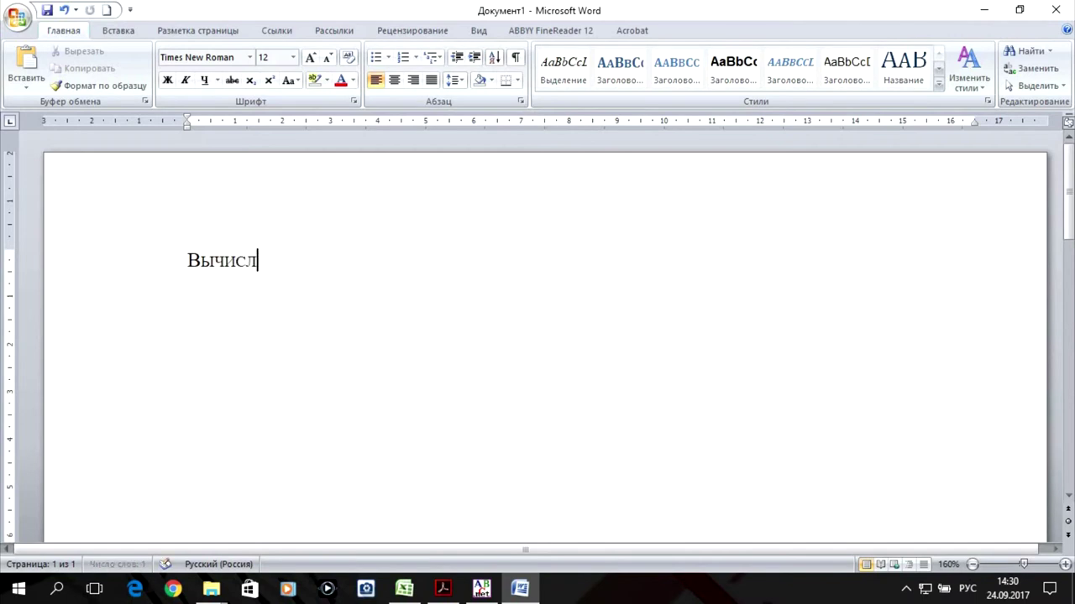
text(ить)
text( при помощи)
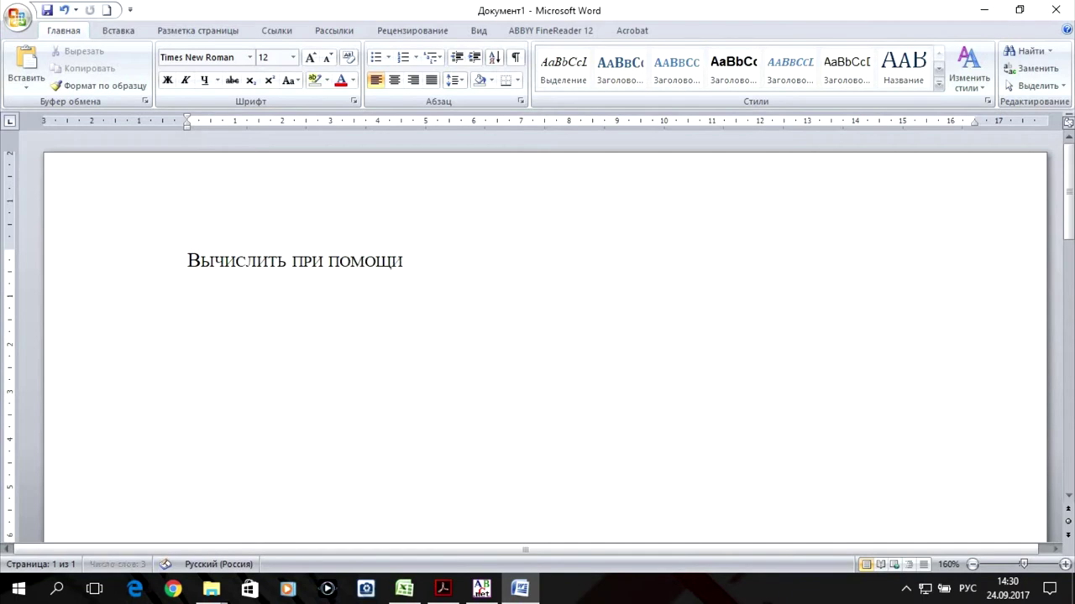
text( функции)
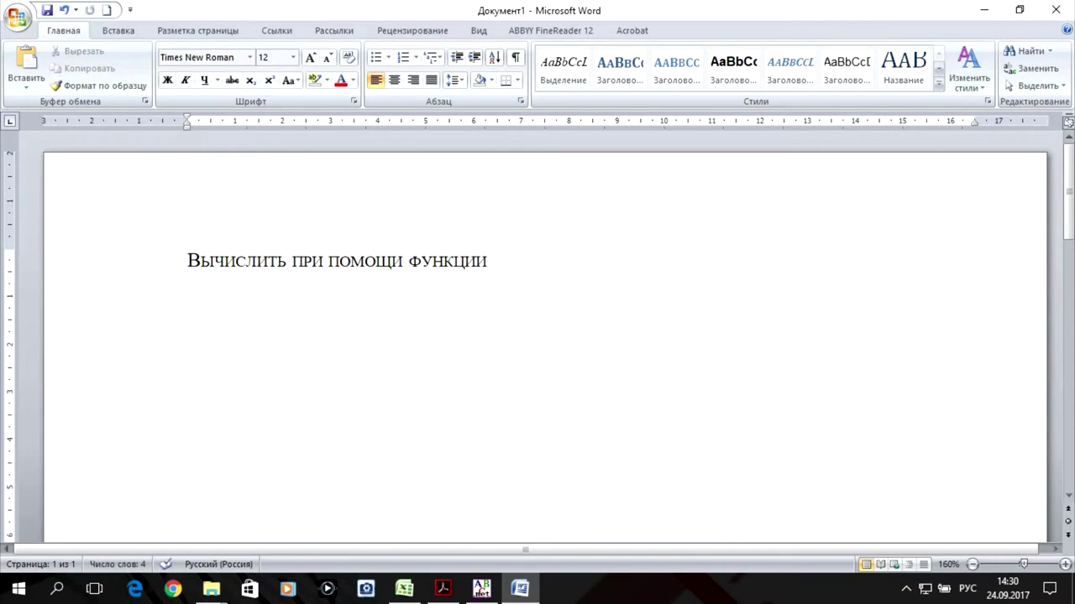
text(.)
key(ctrl+a)
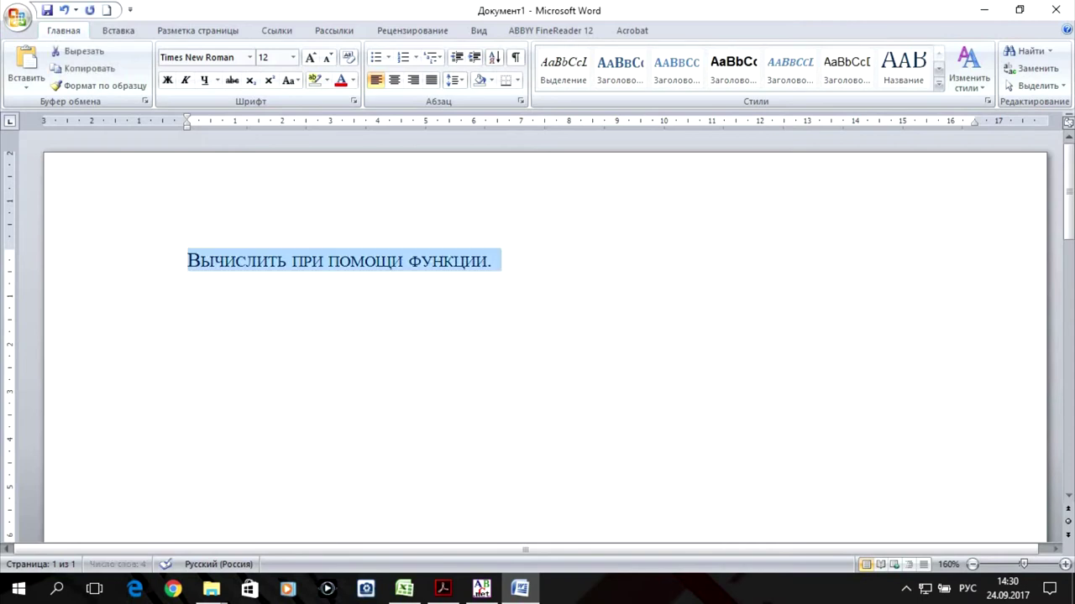
click(353, 102)
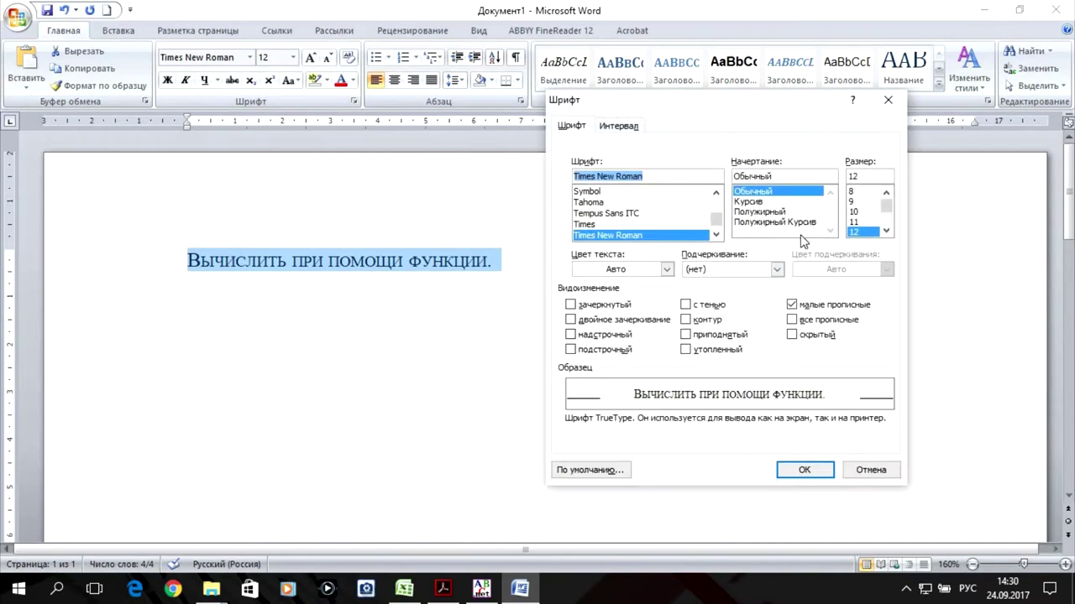
click(829, 305)
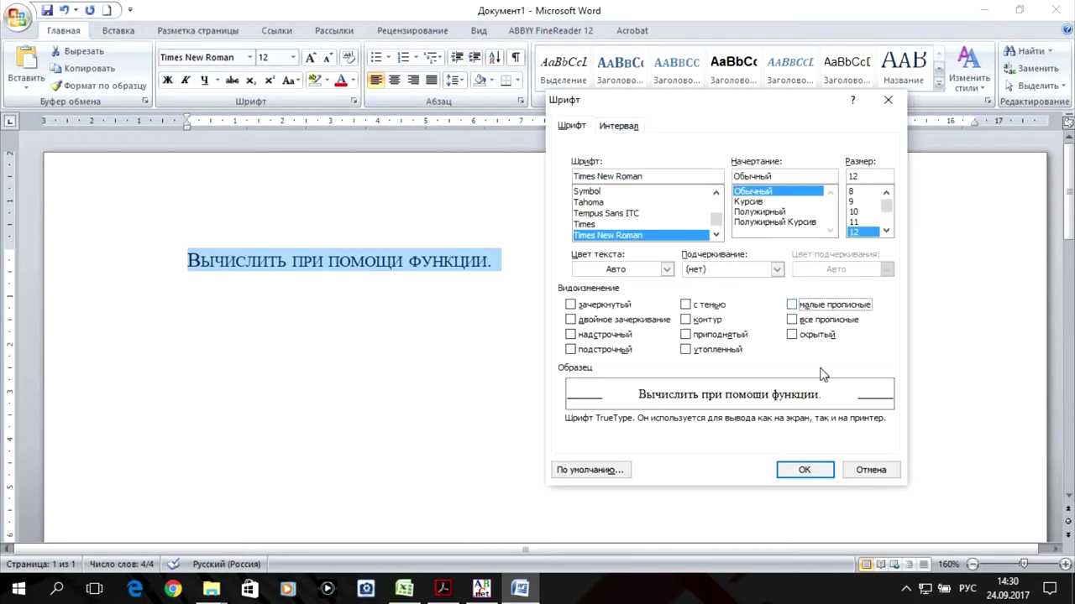
click(805, 470)
click(593, 266)
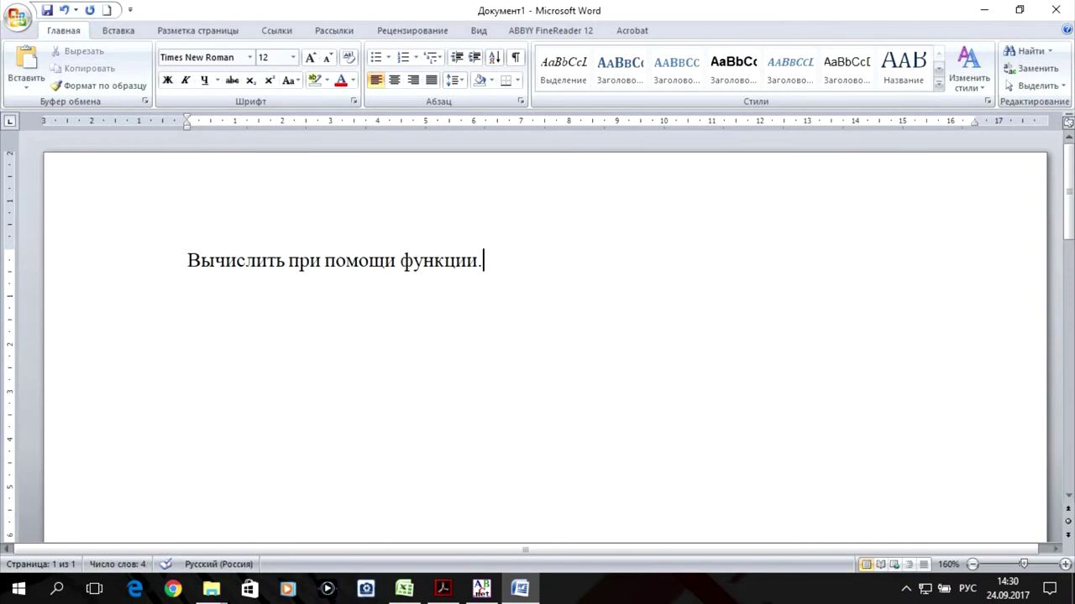
key(Return)
click(119, 30)
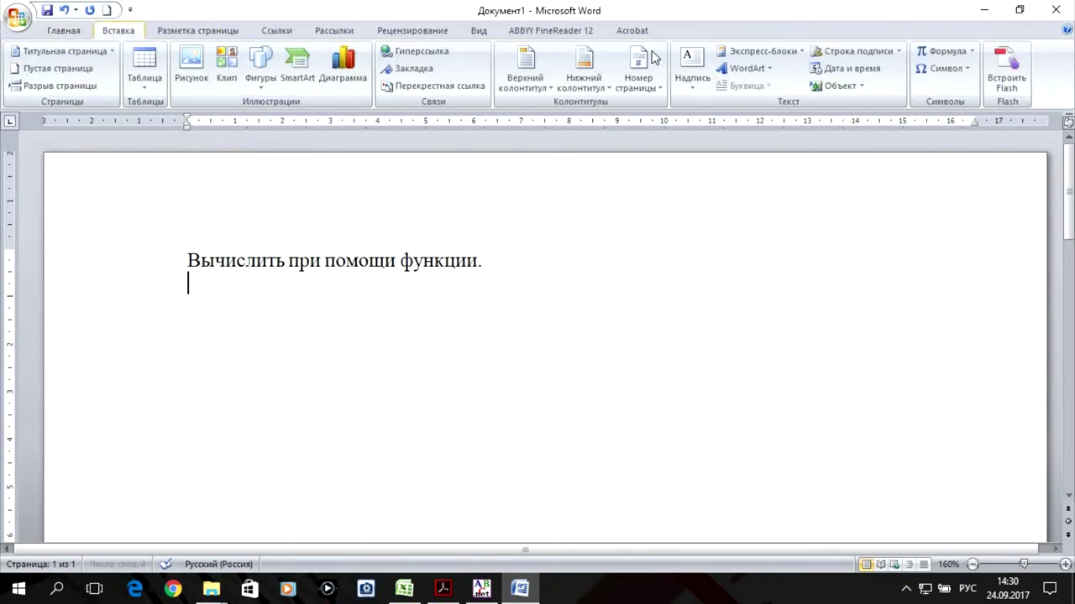
Insert a new equation reading 'C =' followed by a stacked fraction.
click(968, 71)
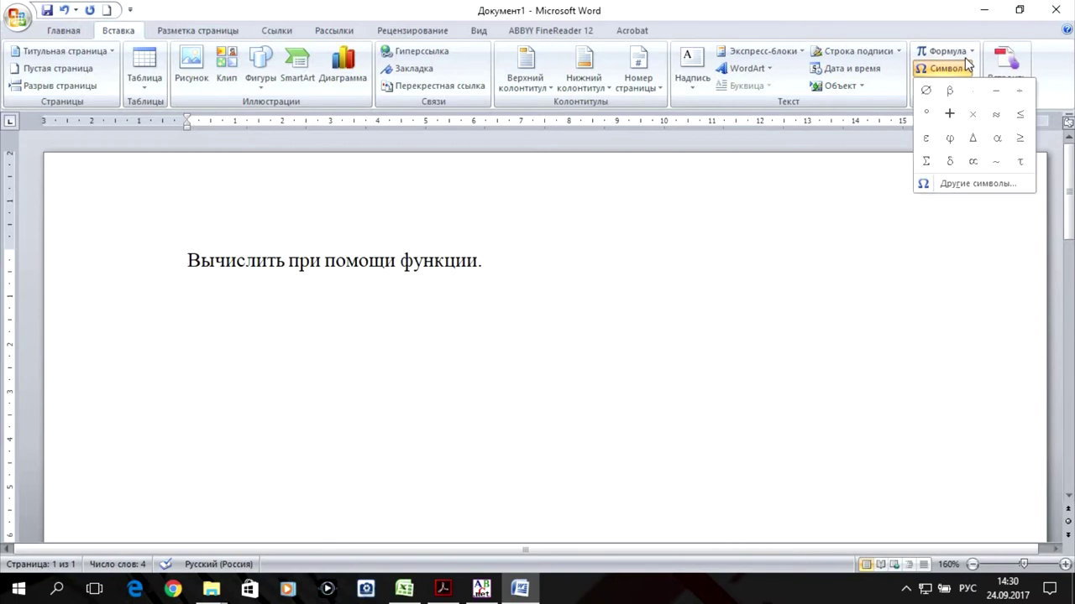
click(967, 51)
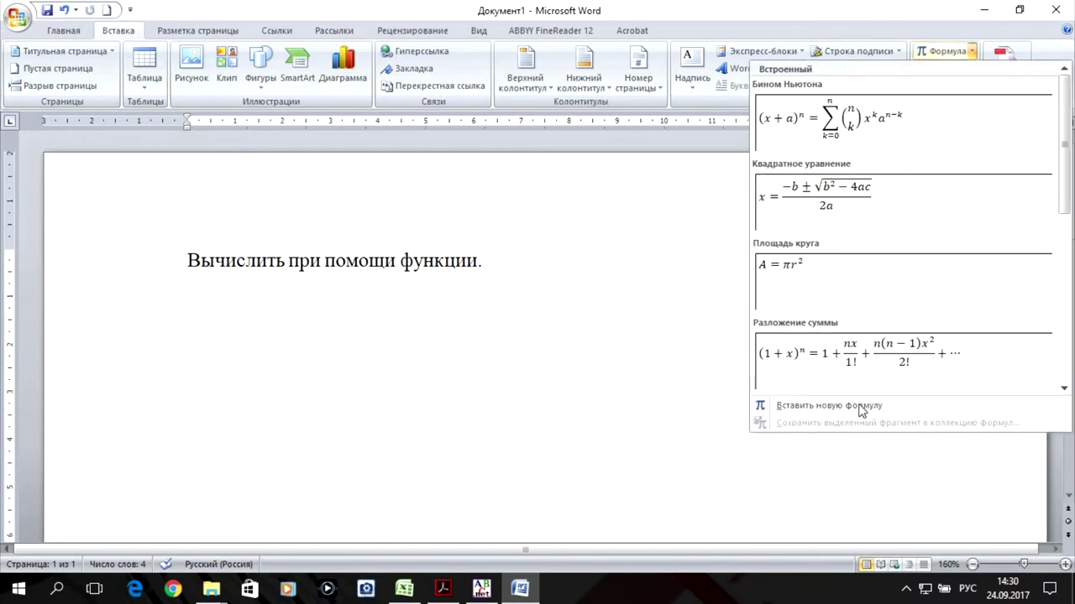
click(849, 405)
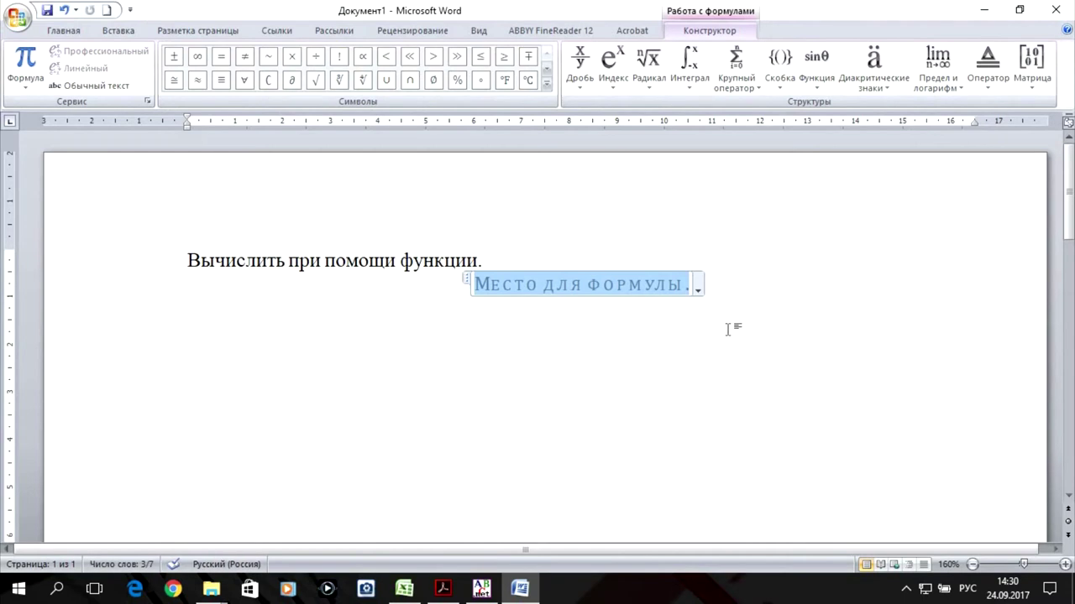
text(С)
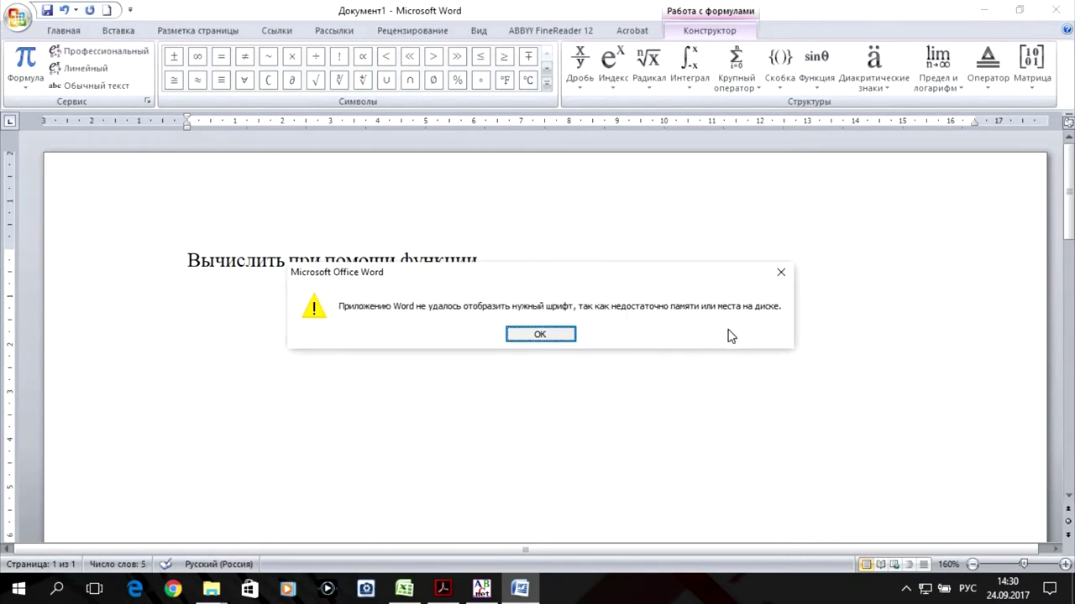
click(571, 335)
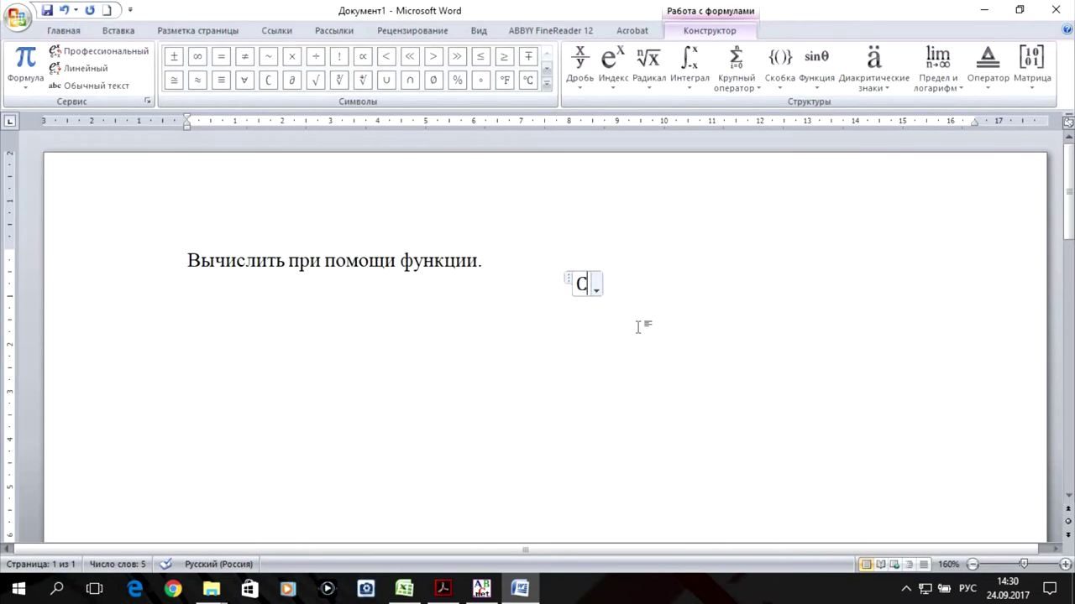
text( =)
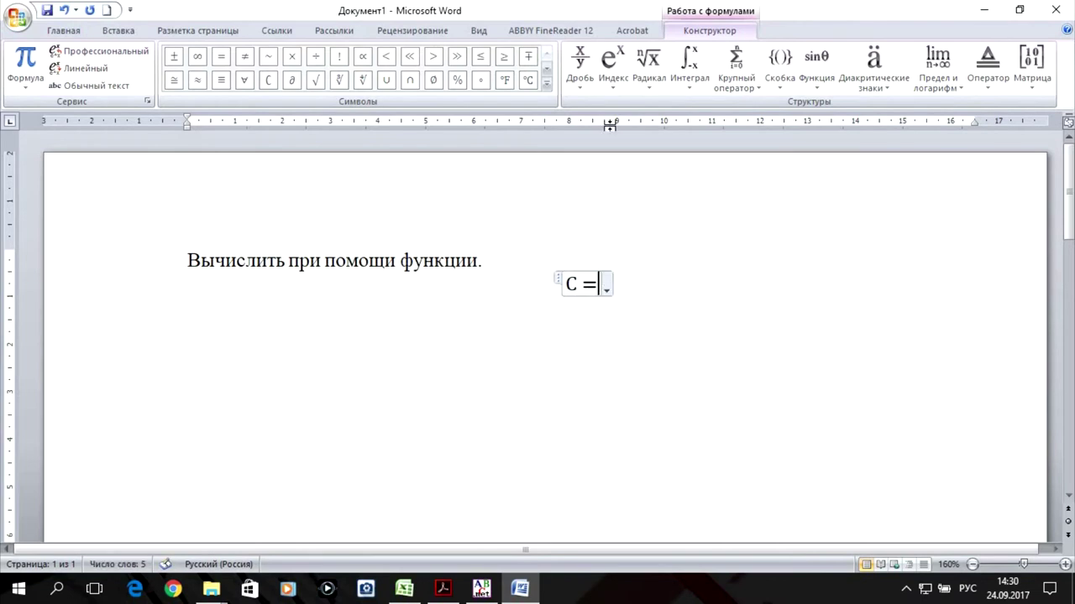
click(580, 75)
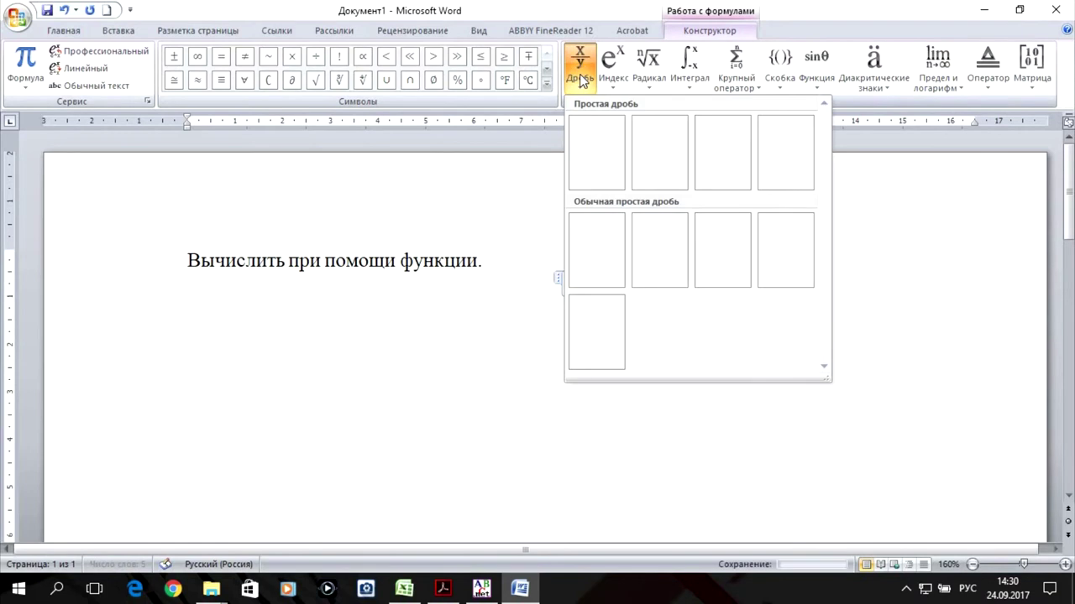
click(595, 175)
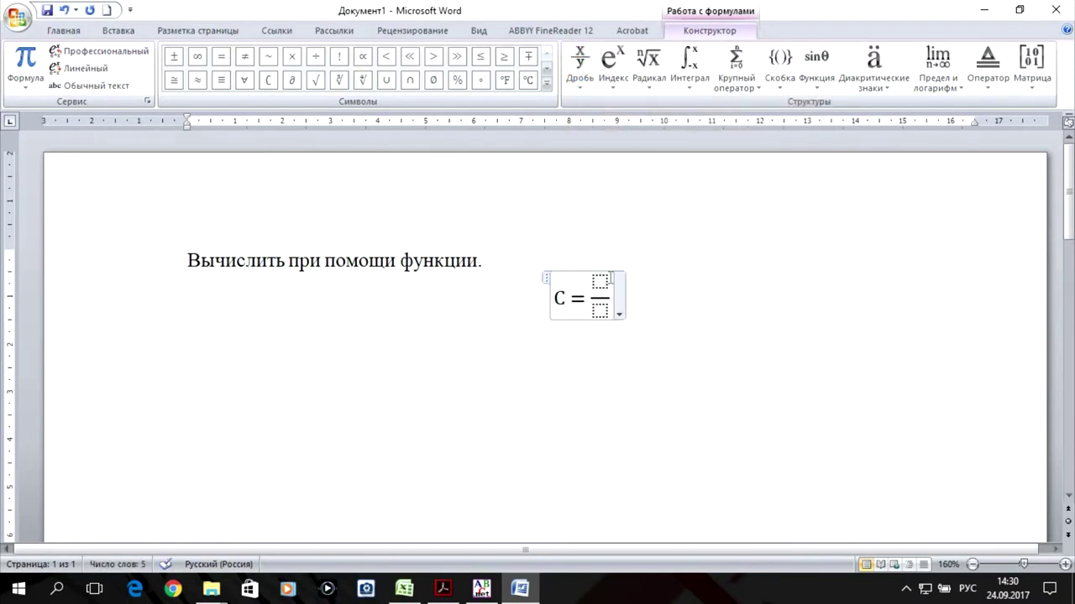
Enter N! as the fraction's numerator.
click(600, 283)
text(Т)
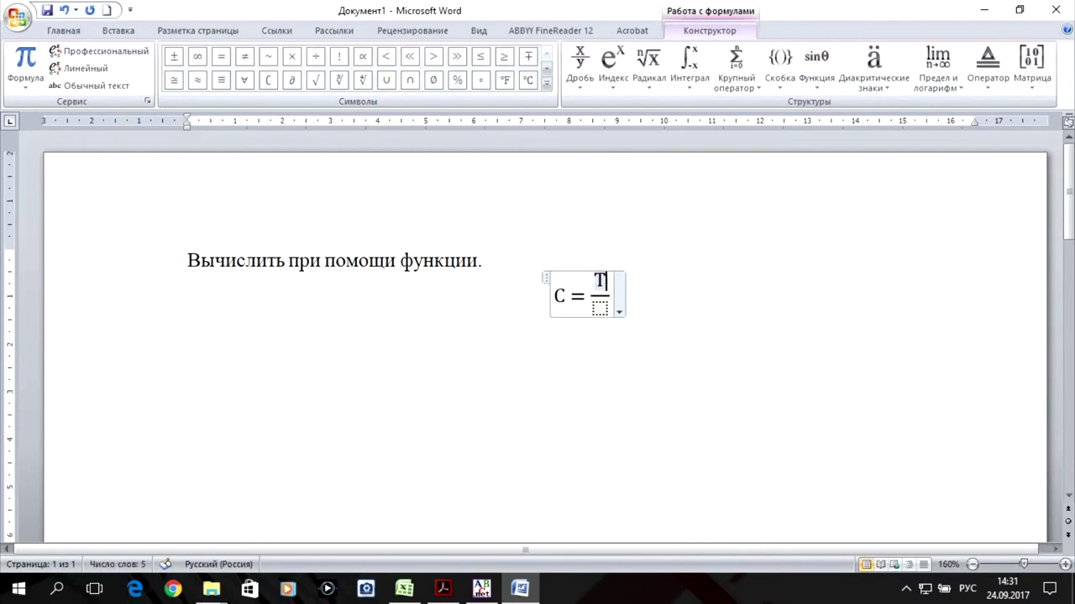
key(BackSpace)
key(alt+shift)
text(N1)
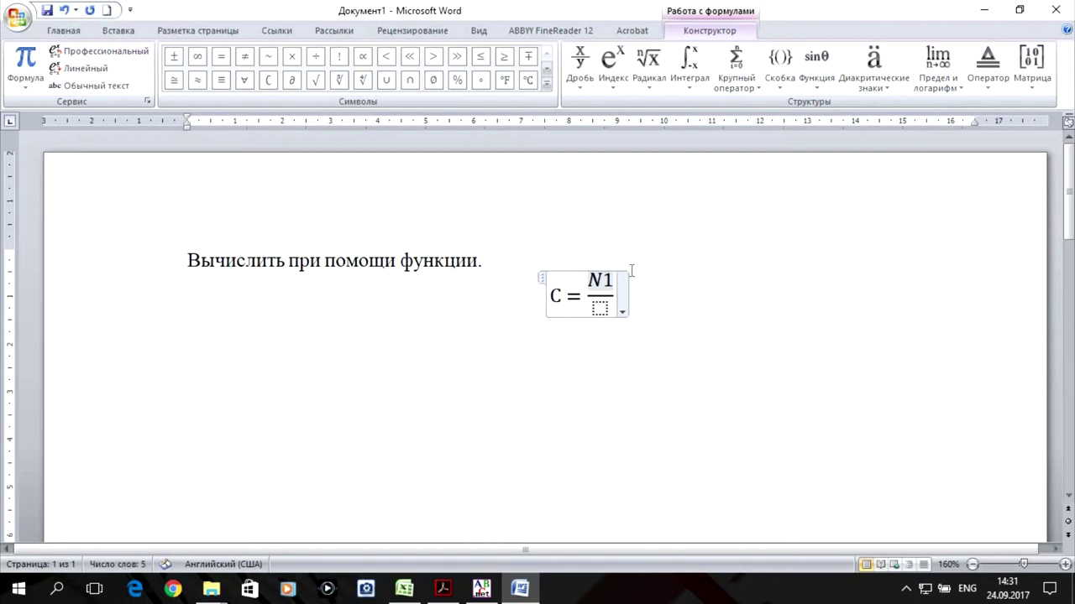
key(BackSpace)
text(!)
Fill the fraction's denominator with M!(N−M)!
click(600, 307)
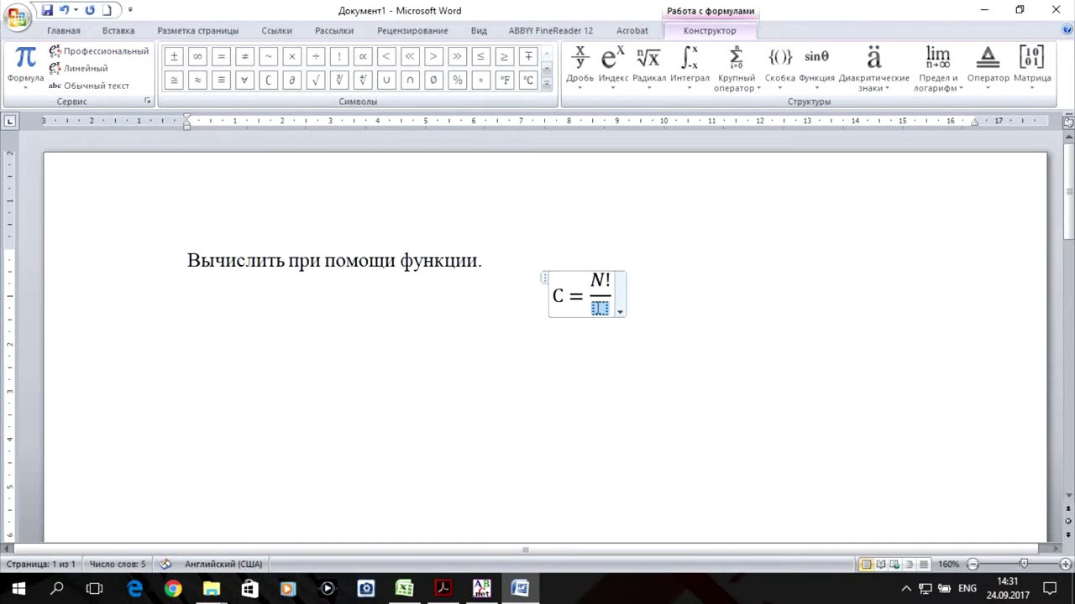
text(M)
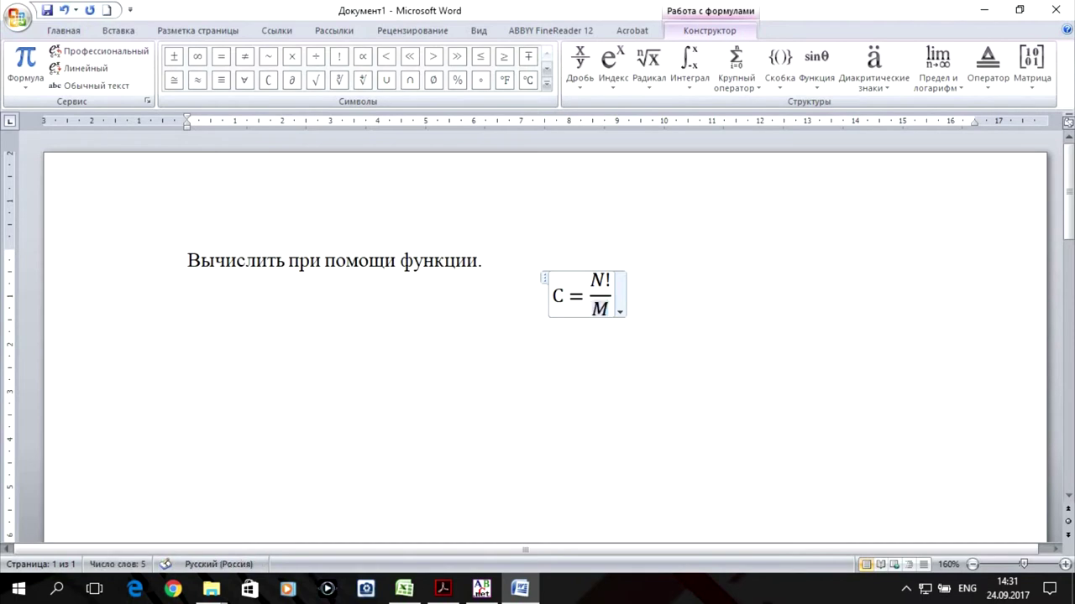
text(!)
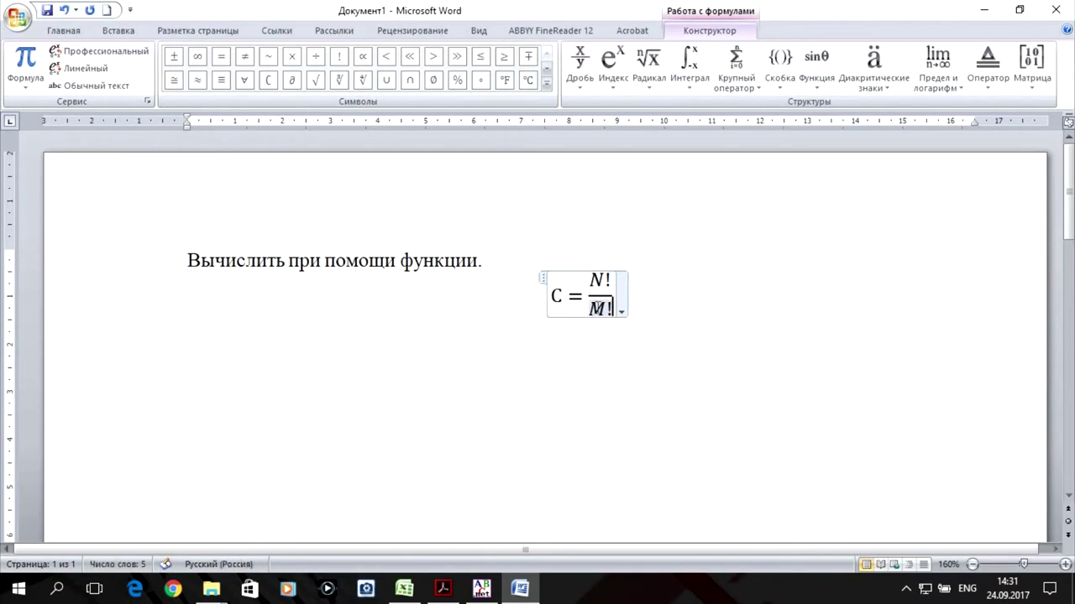
text(()
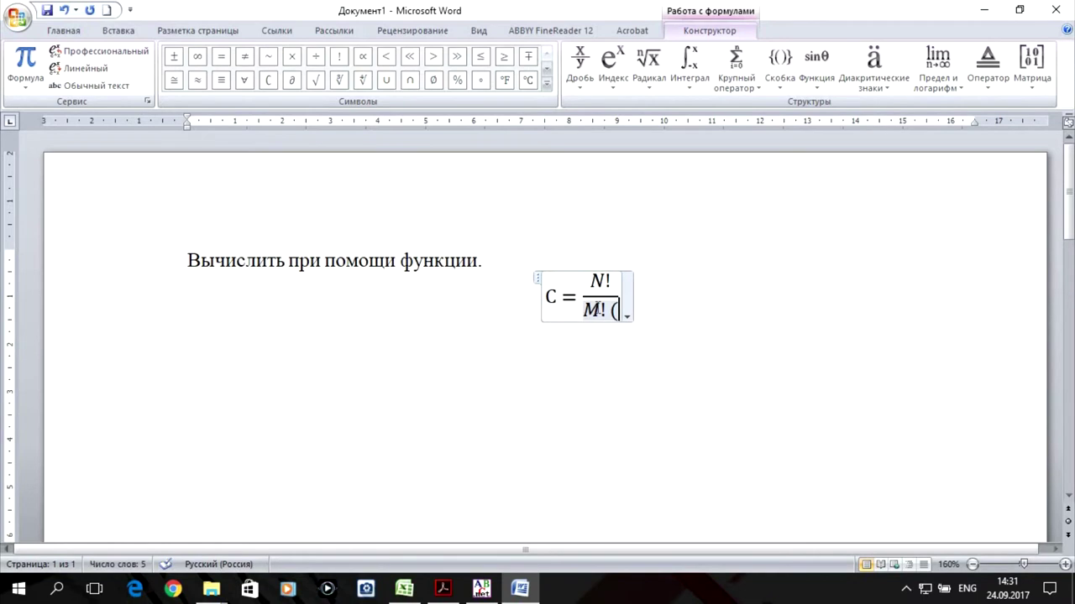
text(n-)
key(BackSpace)
key(BackSpace)
text(N)
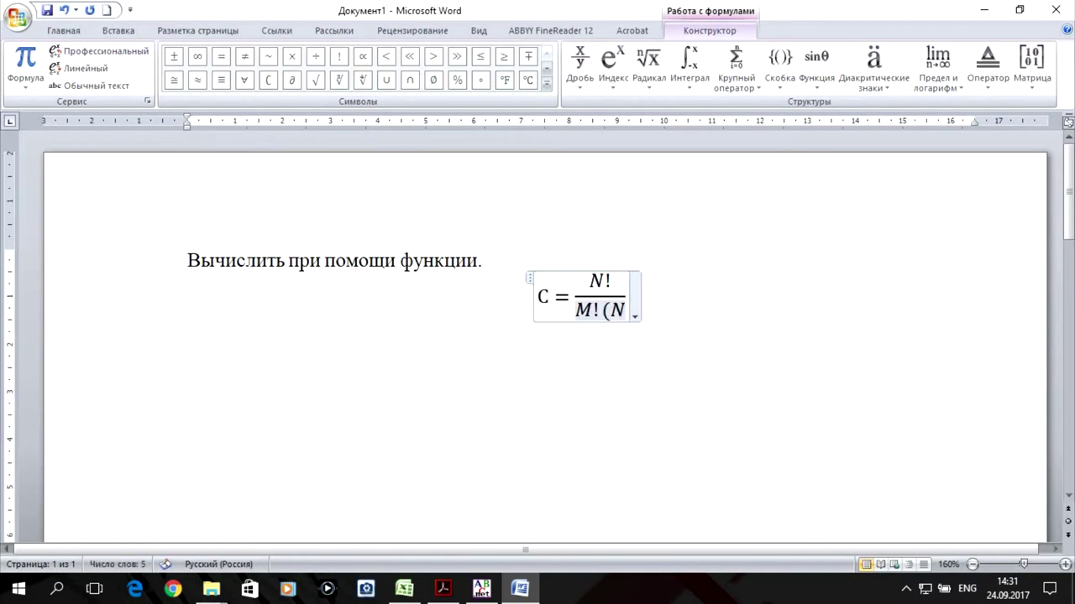
text(_M)
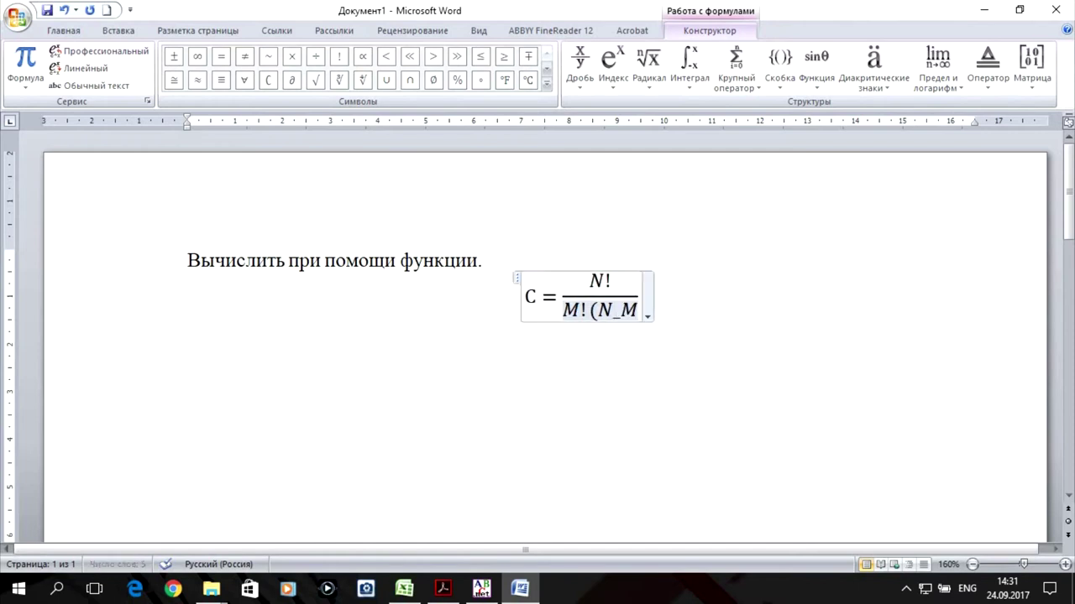
key(Left)
key(BackSpace)
key(alt+shift)
text(-)
key(alt+shift)
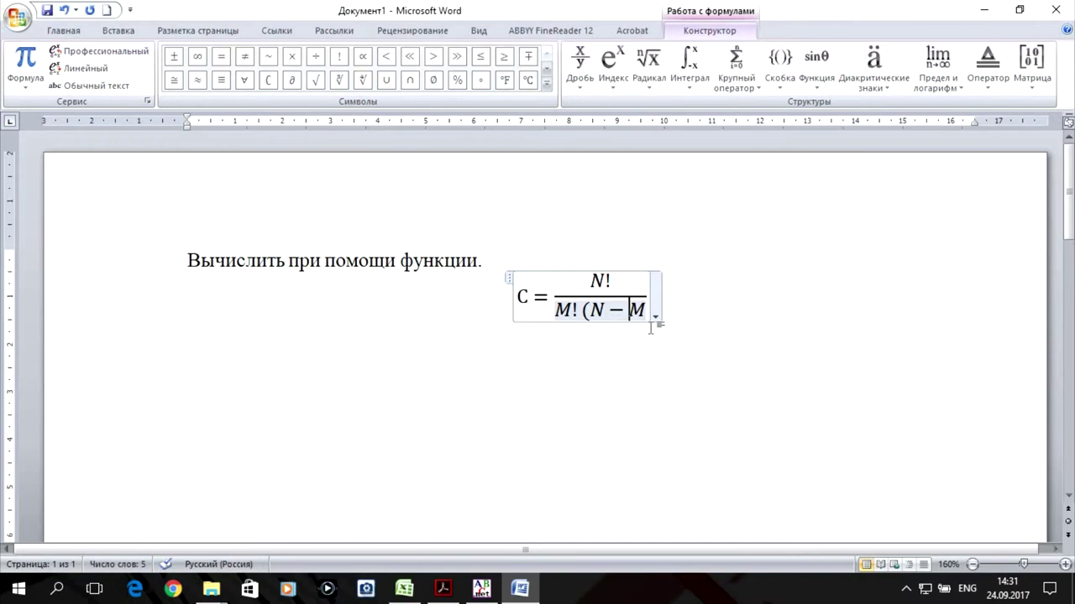
key(Right)
text())
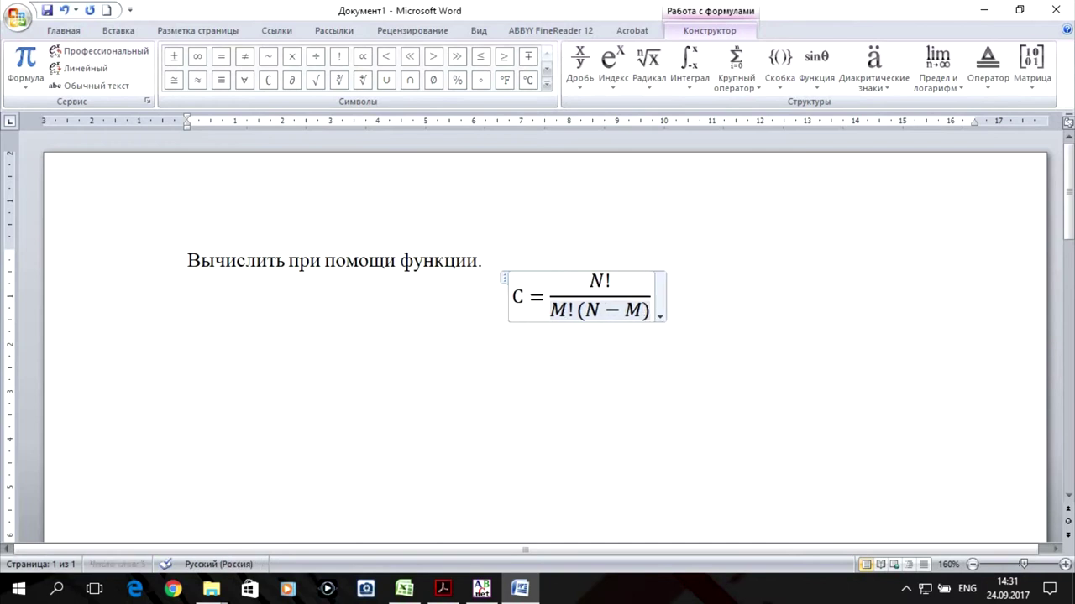
text(!)
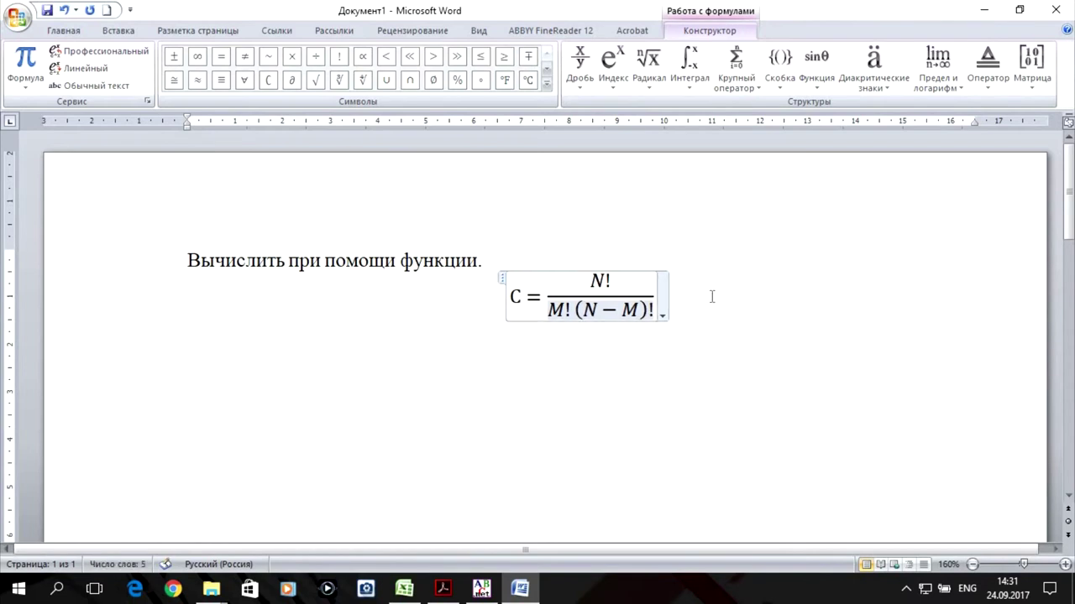
Leave the equation and start a new line below it.
click(711, 292)
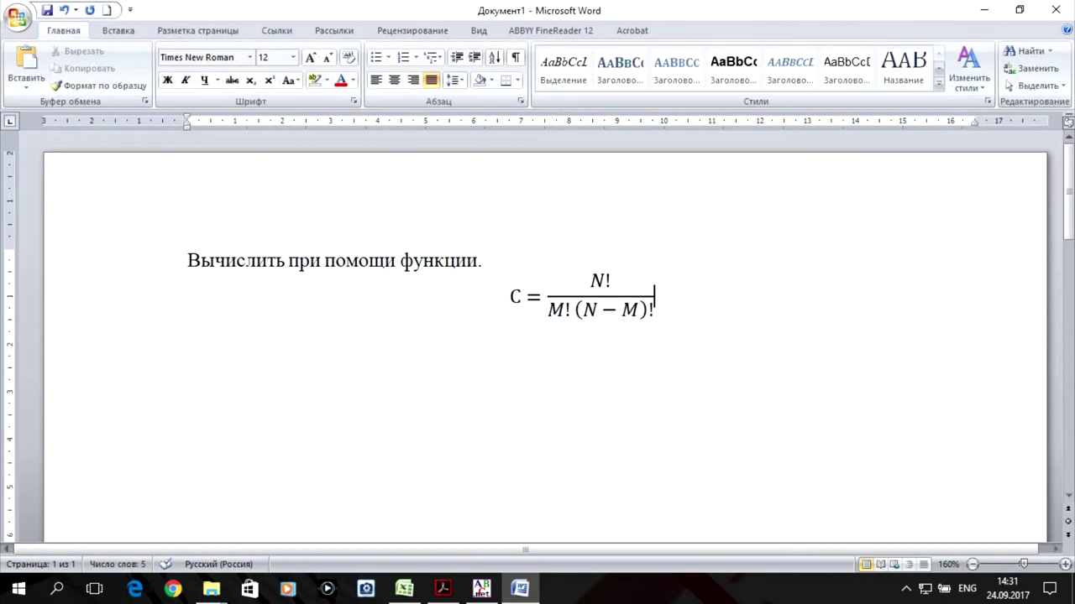
key(alt+shift)
key(Return)
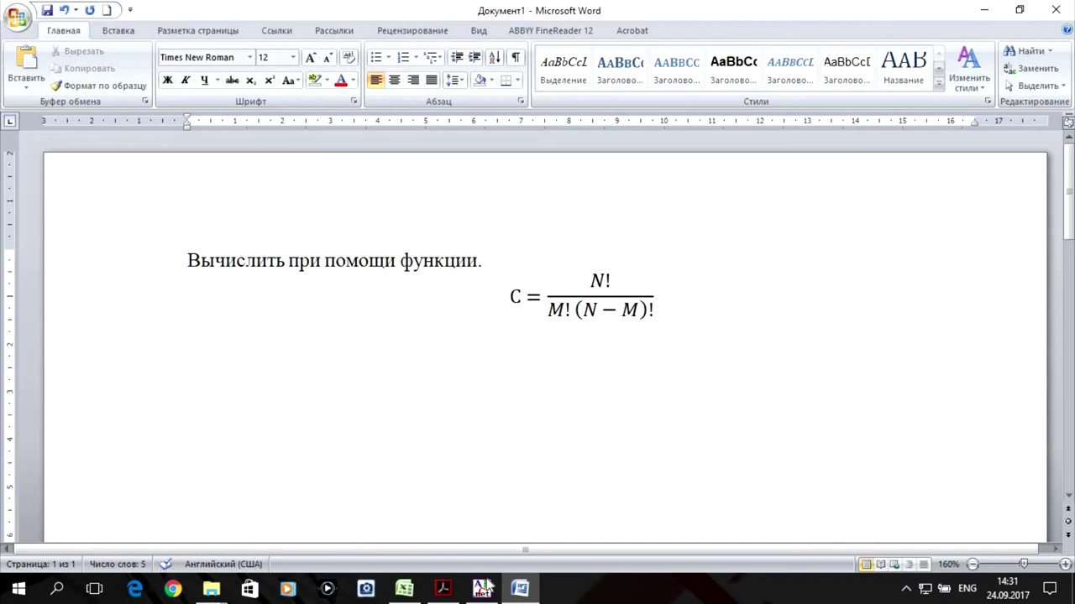
click(483, 587)
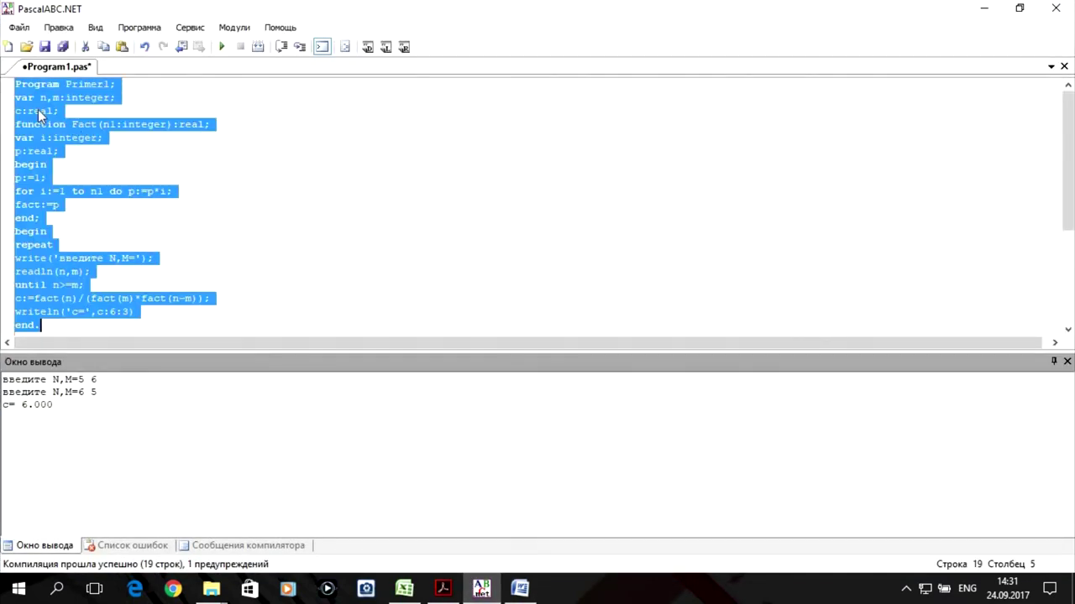
Copy the full Primer1 program code from the PascalABC.NET editor.
right_click(37, 109)
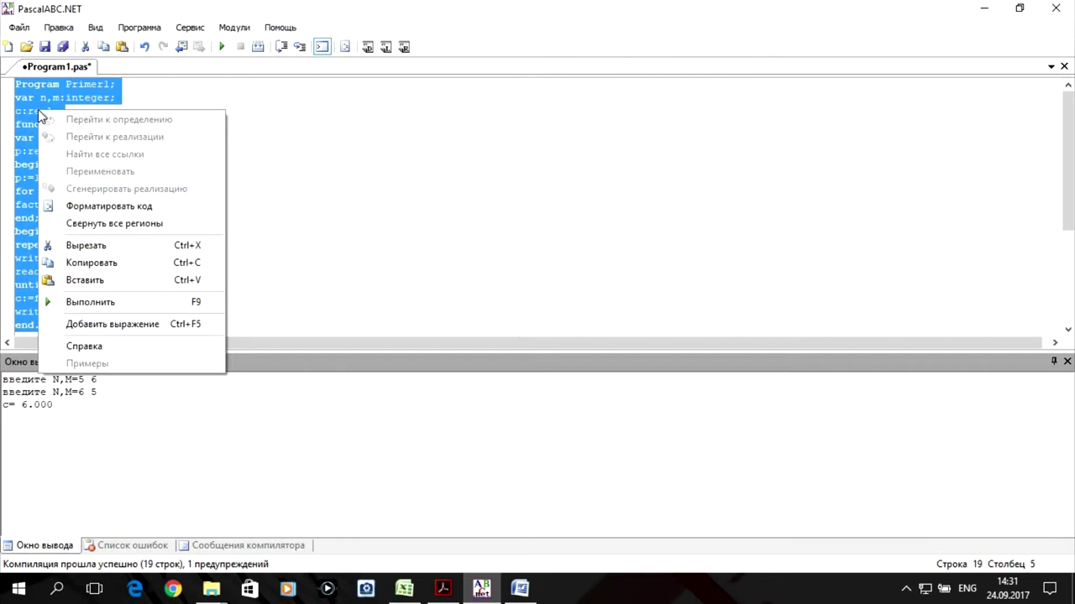
click(107, 263)
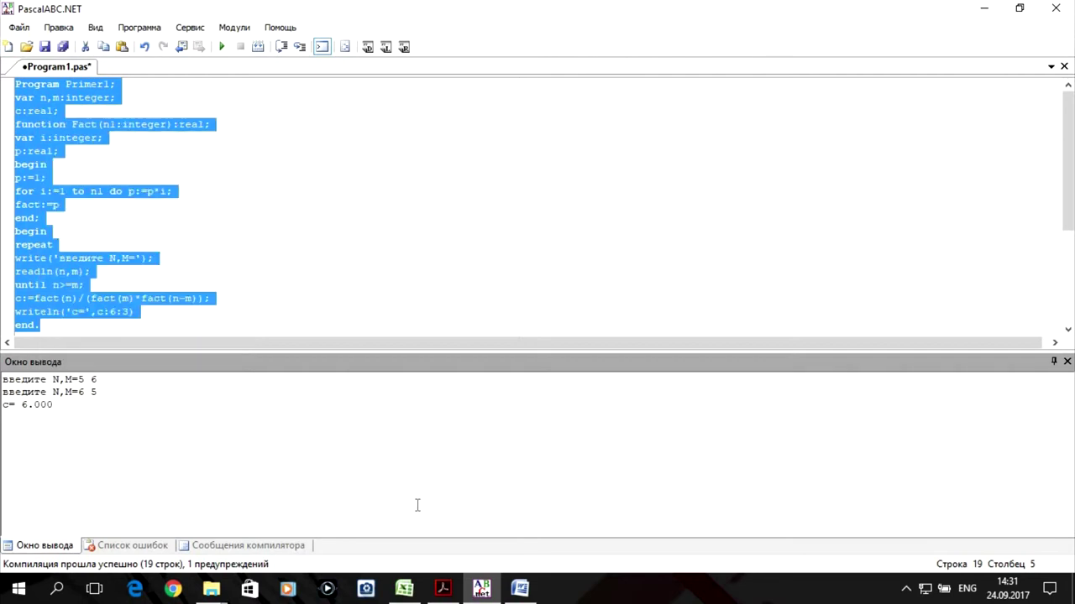
click(520, 588)
Paste the Pascal program below the formula and bring up the Фигуры shapes menu.
click(25, 63)
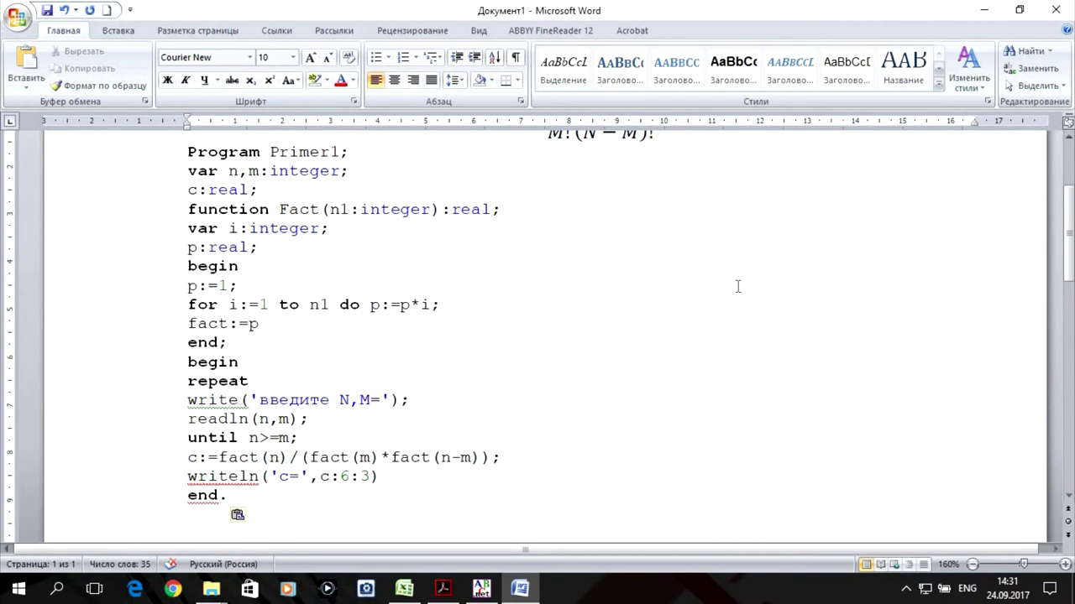
scroll(737, 286, down, 2)
scroll(737, 286, down, 1)
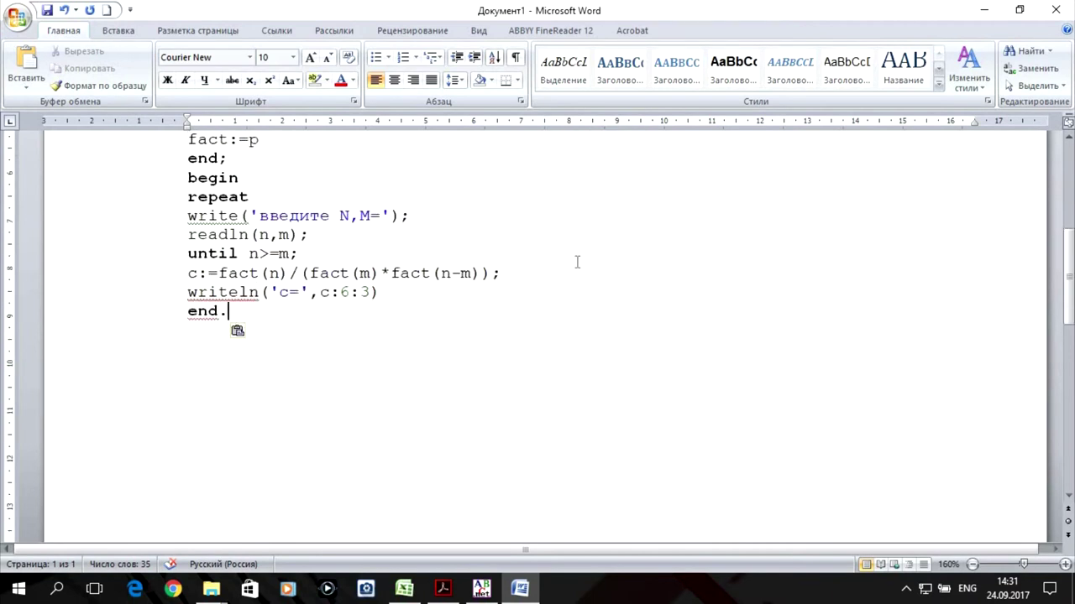
scroll(576, 262, down, 1)
scroll(577, 259, up, 1)
scroll(577, 260, down, 1)
scroll(546, 263, down, 1)
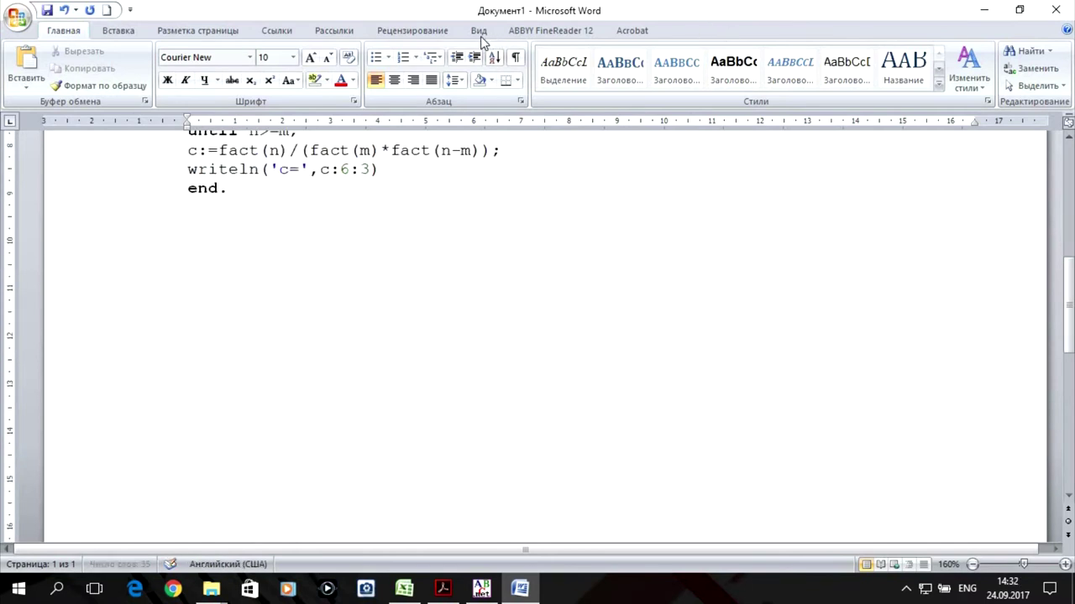
click(130, 33)
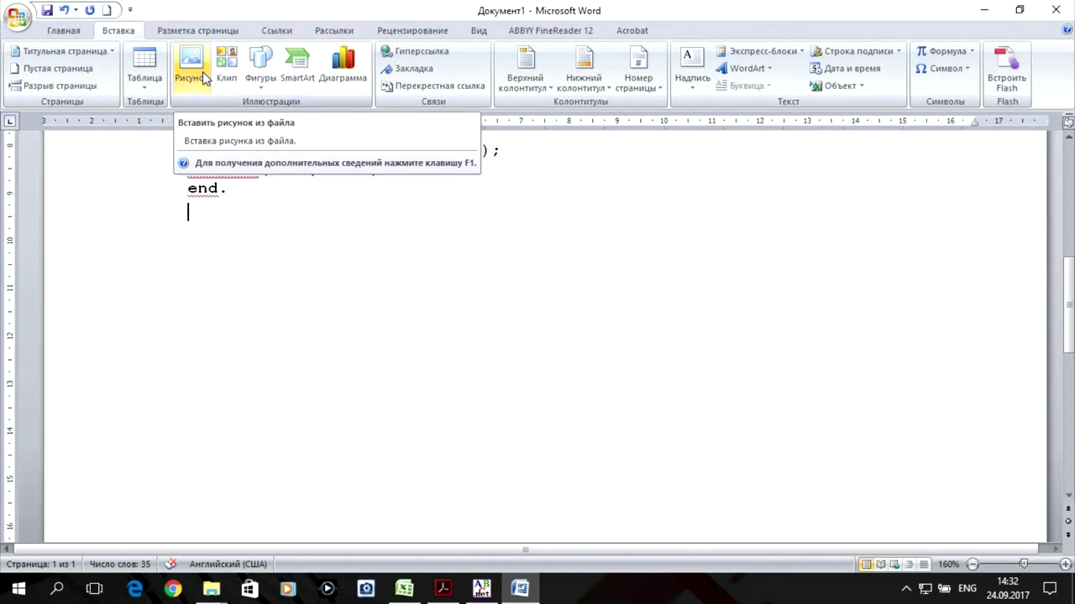
click(260, 71)
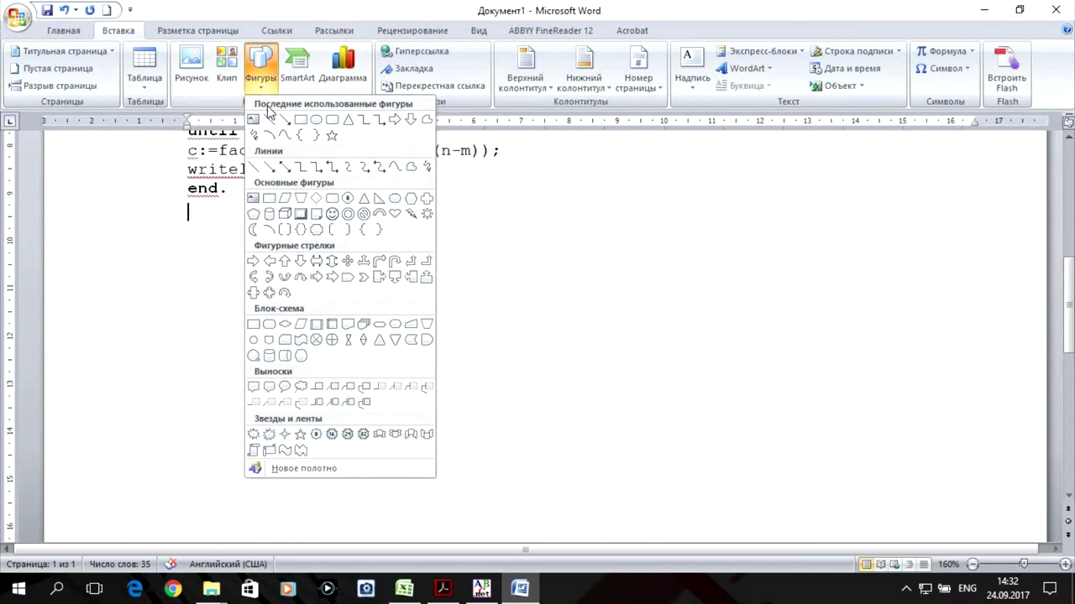
Insert a new drawing canvas below the program code.
click(299, 470)
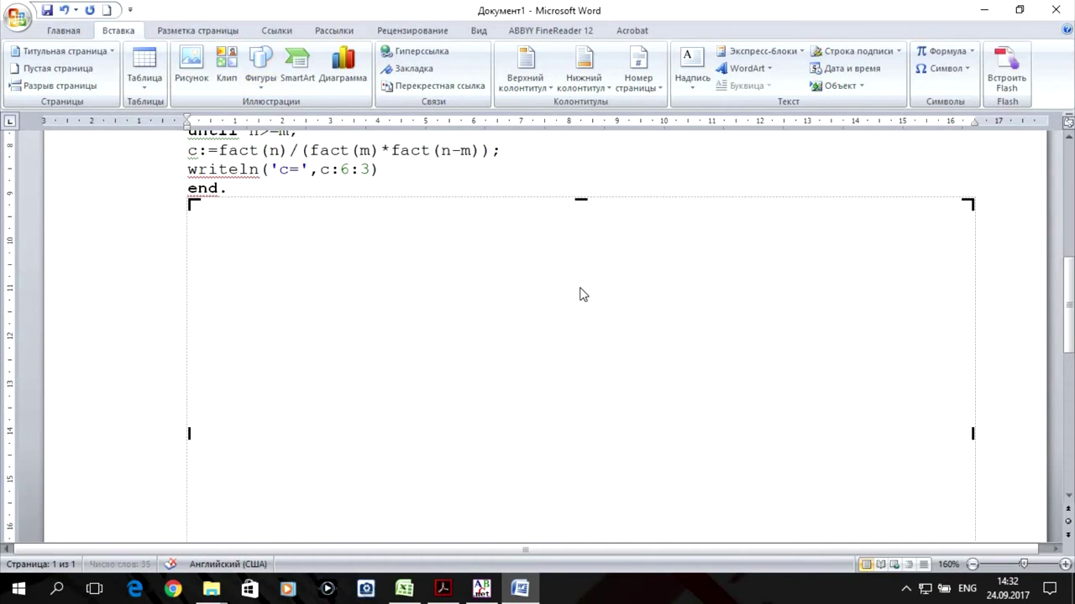
scroll(584, 293, up, 3)
scroll(581, 290, up, 2)
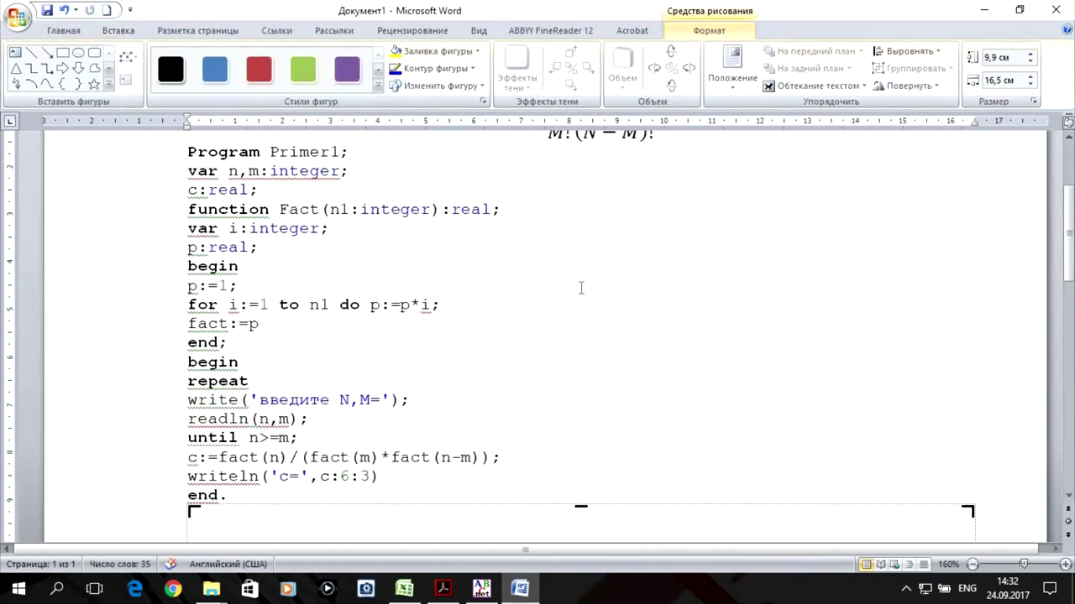
scroll(581, 288, down, 2)
scroll(581, 288, down, 1)
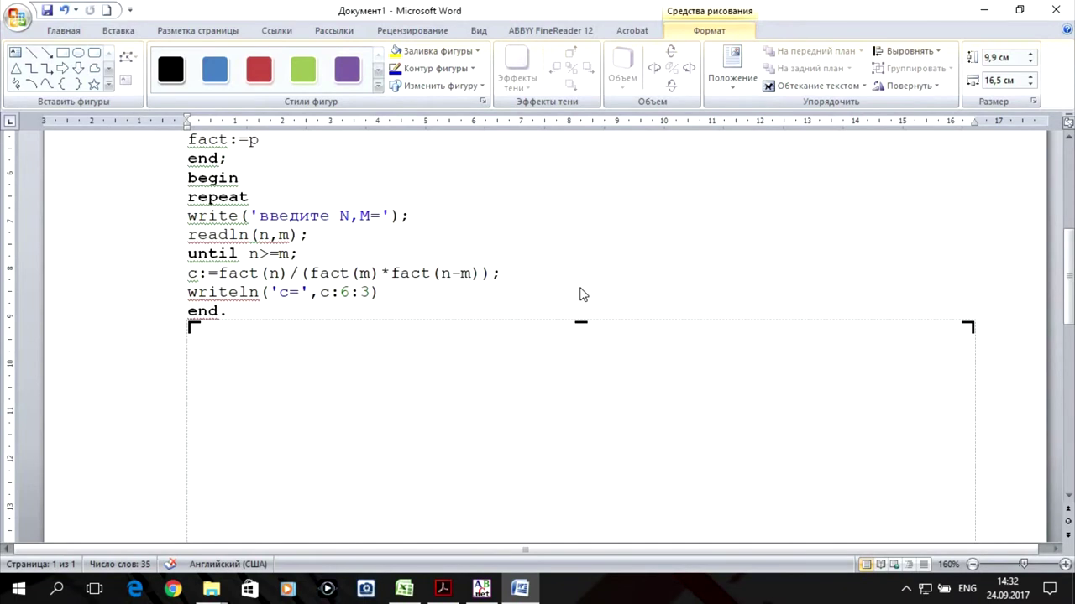
scroll(584, 294, down, 1)
scroll(581, 288, up, 3)
scroll(581, 288, up, 3)
scroll(581, 288, down, 2)
scroll(581, 288, down, 2)
scroll(581, 288, up, 2)
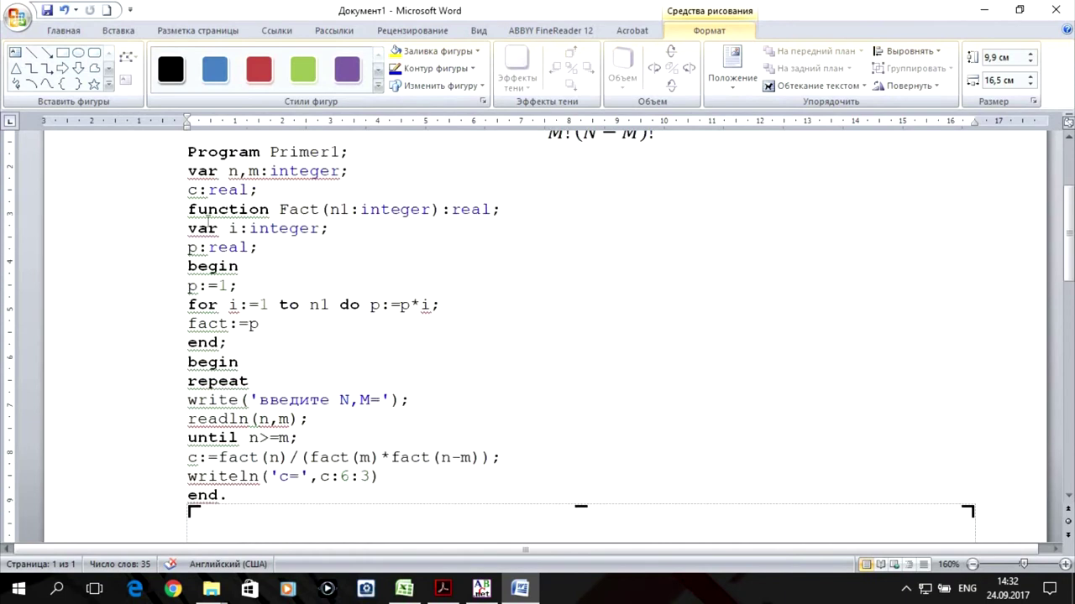
Pick the flowchart rounded-rectangle shape from the expanded shapes gallery.
scroll(583, 259, down, 2)
scroll(583, 259, down, 1)
scroll(584, 259, down, 1)
scroll(586, 266, down, 2)
scroll(521, 225, up, 1)
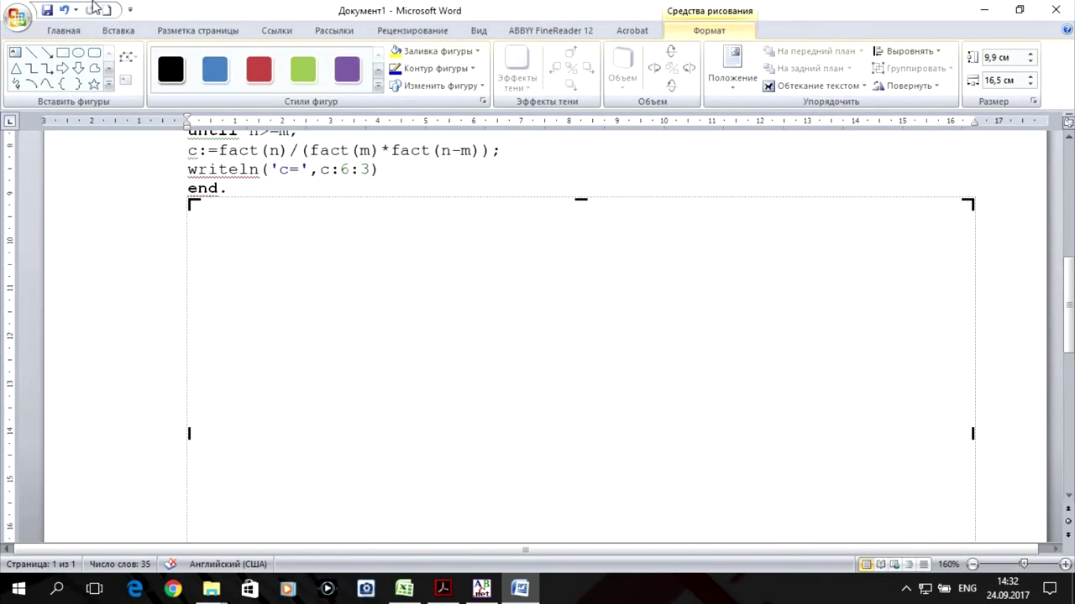
click(110, 86)
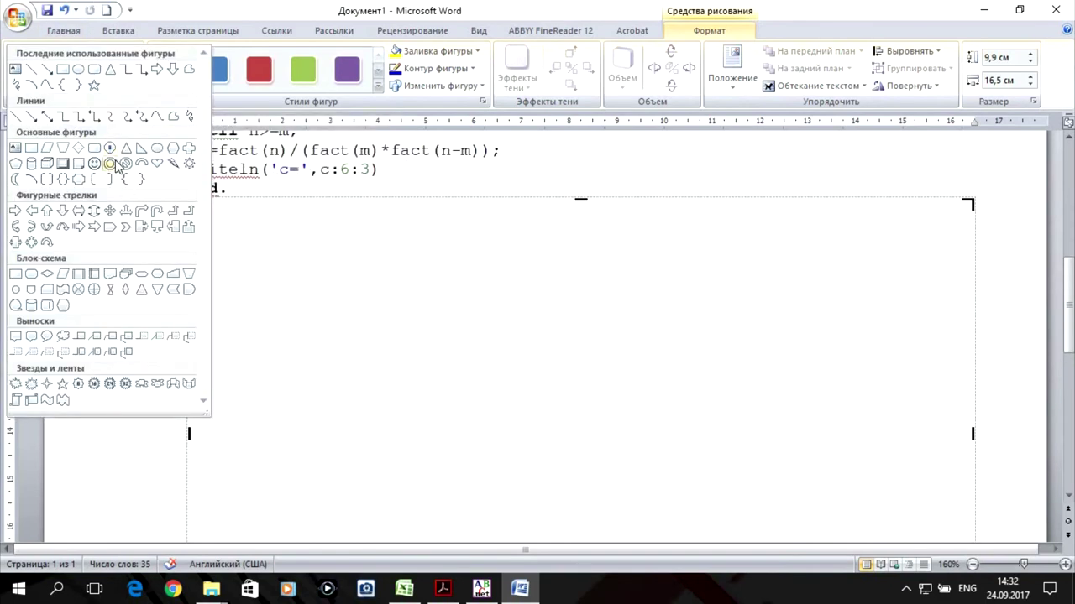
click(31, 274)
Draw the rounded-rectangle block near the canvas top-left.
mouse_move(242, 216)
mouse_down()
mouse_move(517, 274)
mouse_move(409, 262)
mouse_up()
scroll(472, 256, up, 2)
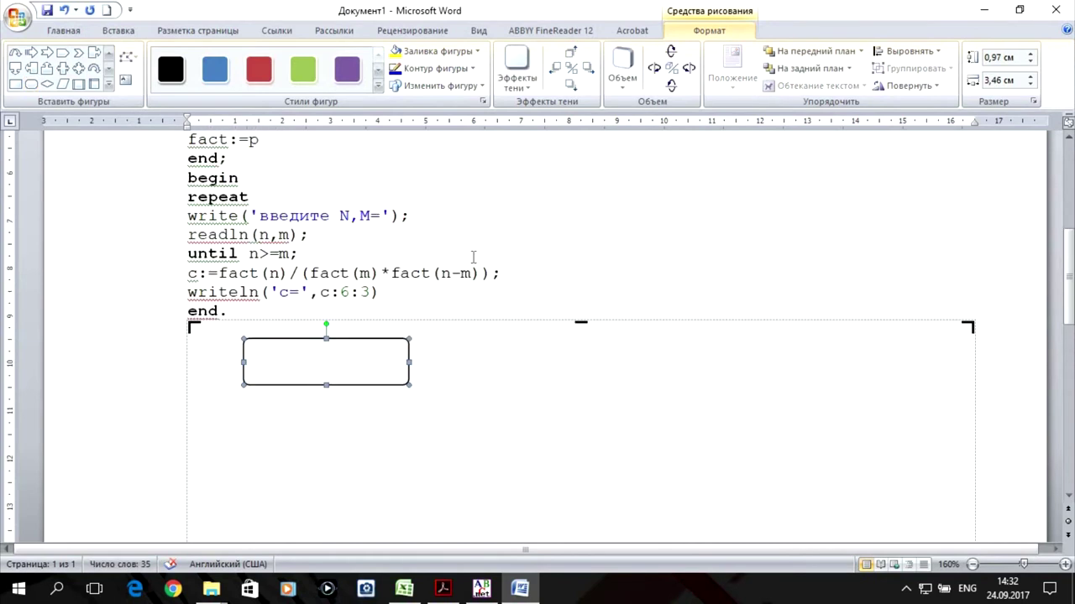
scroll(473, 256, down, 1)
scroll(473, 263, down, 1)
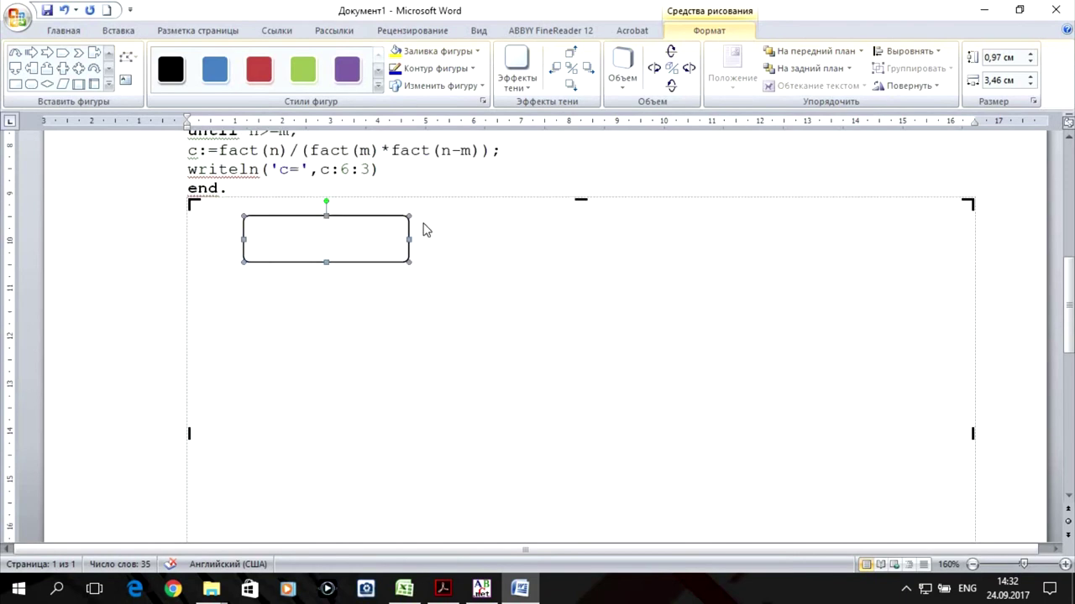
Draw a flowchart data parallelogram below the rounded rectangle.
click(107, 87)
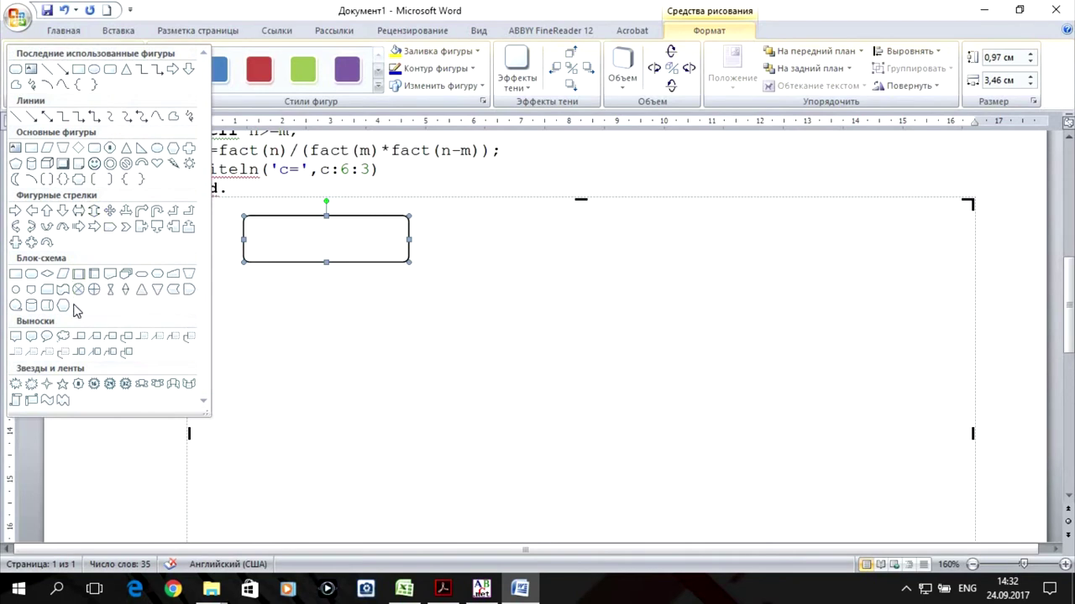
click(63, 274)
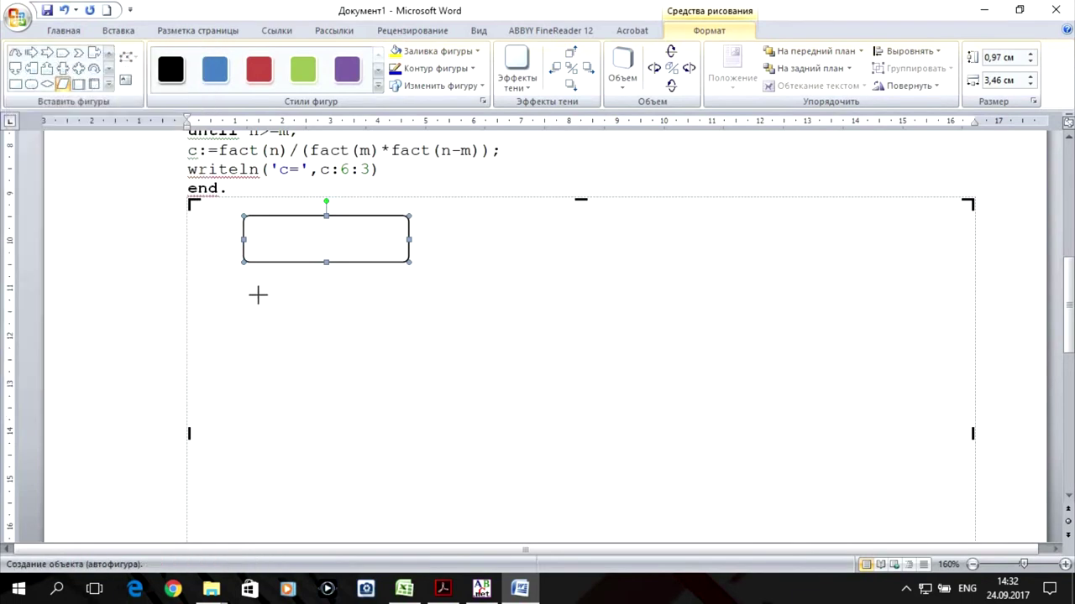
drag(251, 294, 410, 347)
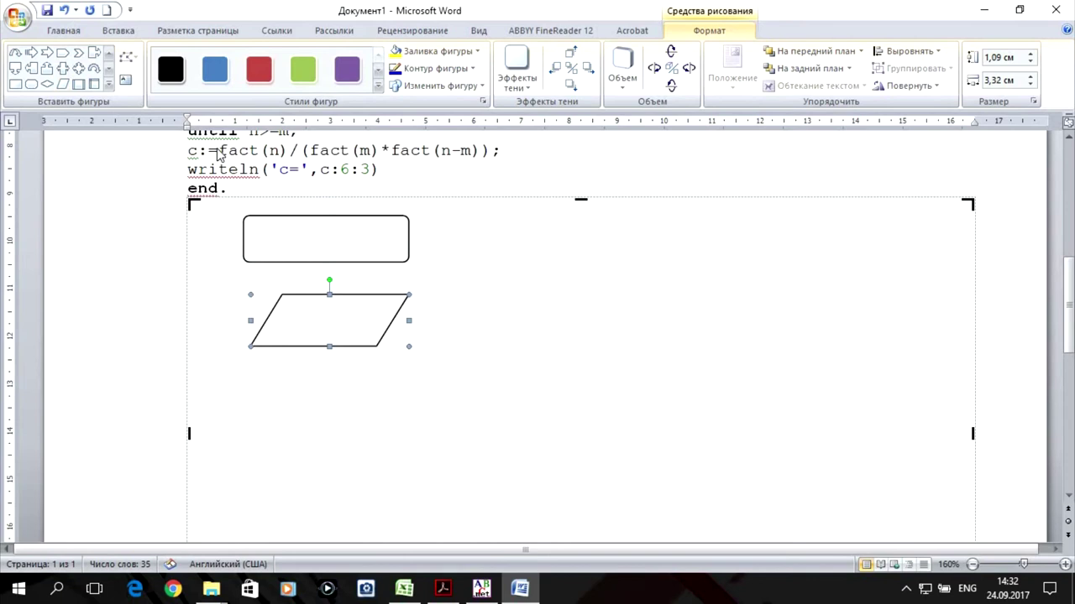
Draw a 1,25 × 3,63 cm decision diamond below the parallelogram.
click(108, 84)
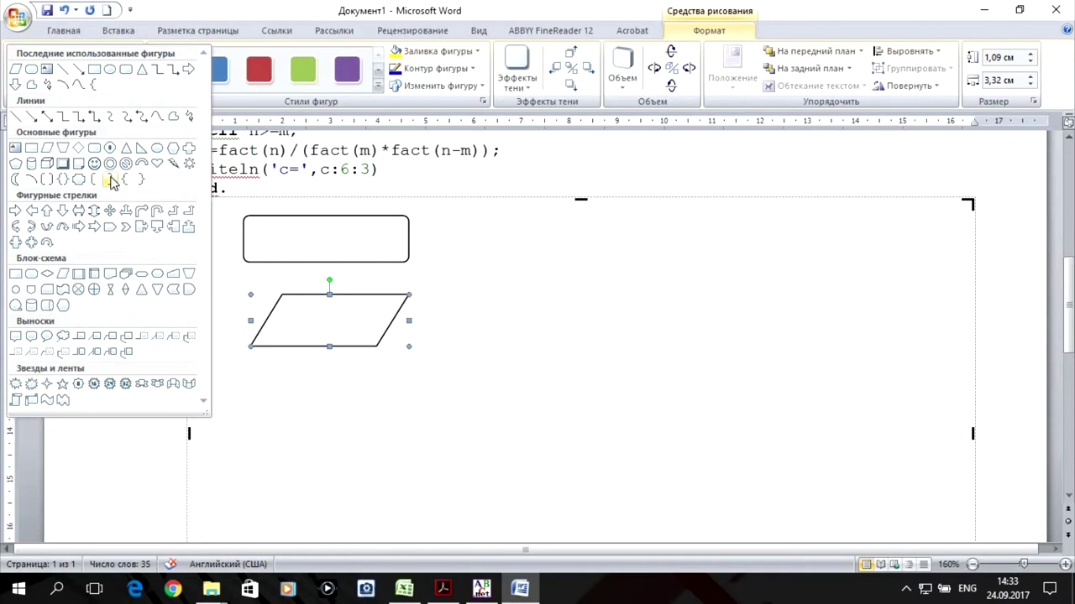
click(56, 276)
scroll(490, 336, down, 1)
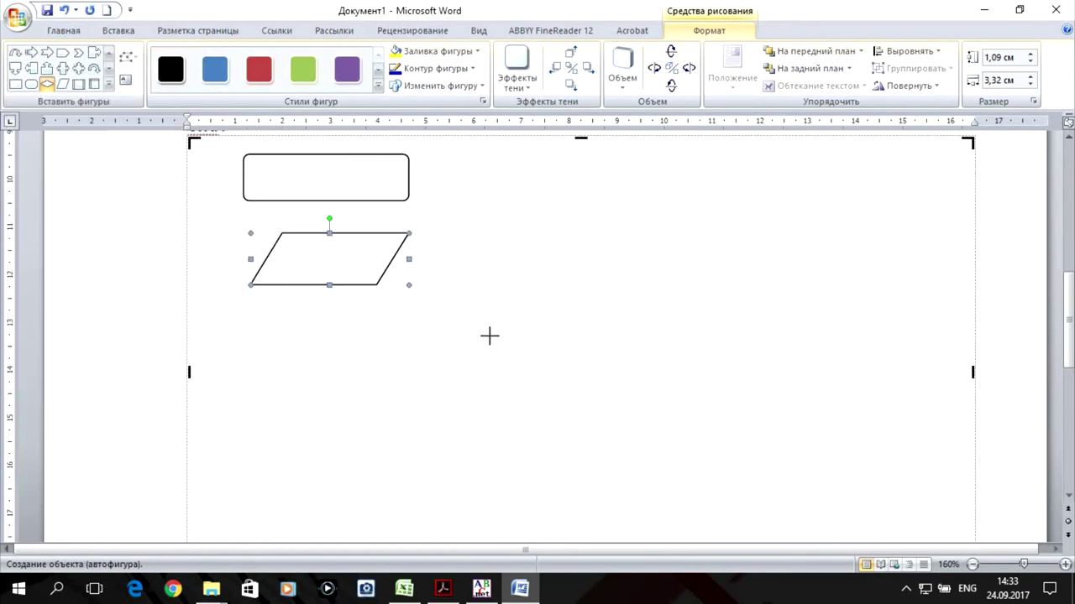
drag(254, 324, 422, 382)
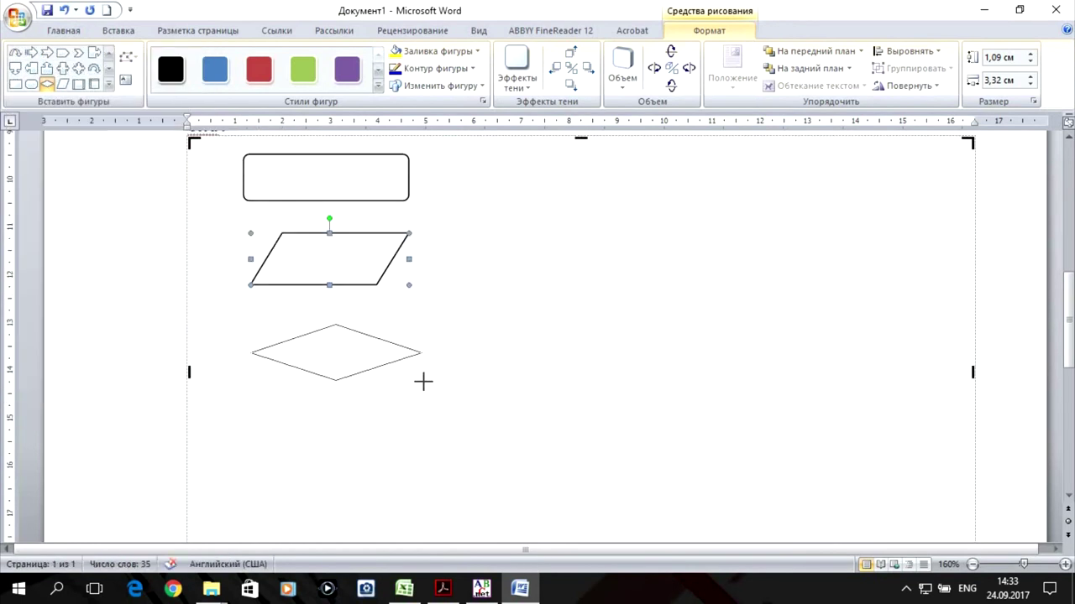
drag(422, 381, 423, 384)
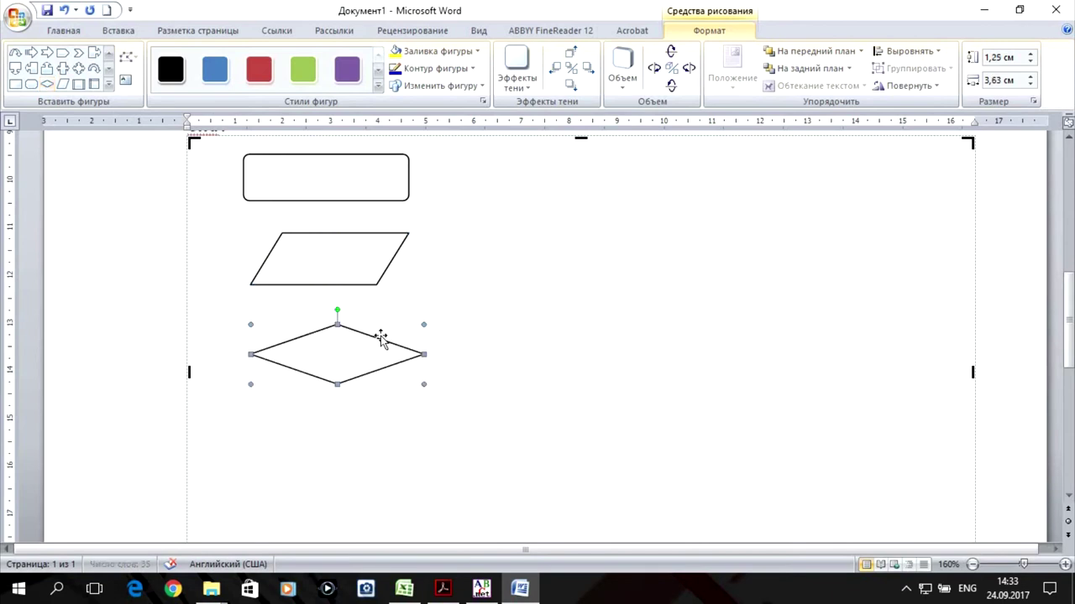
Draw a Flowchart: Predefined Process box below the diamond.
click(109, 86)
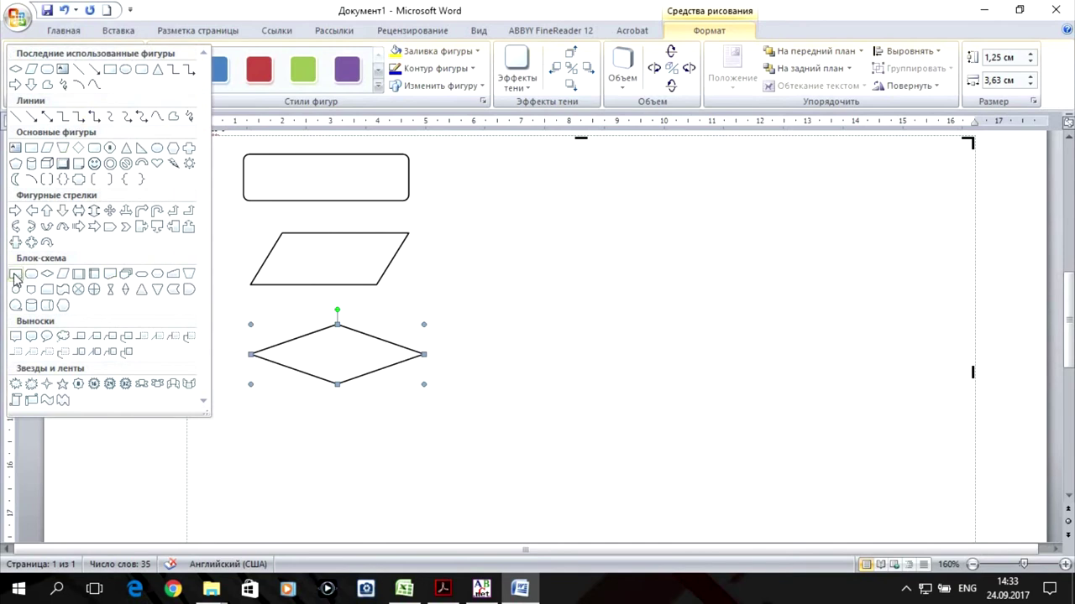
click(78, 274)
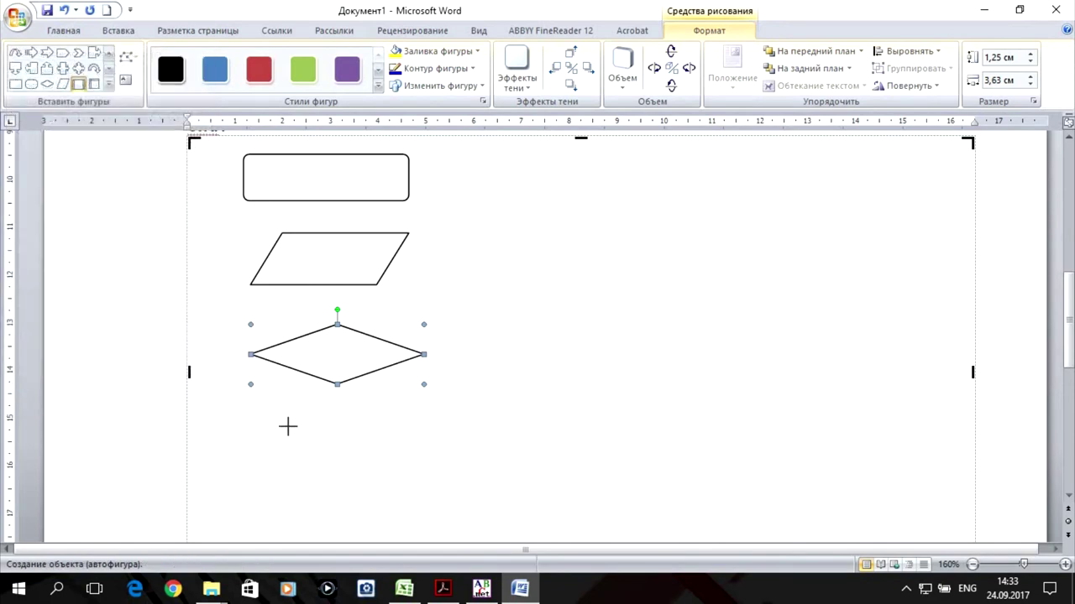
drag(251, 411, 424, 452)
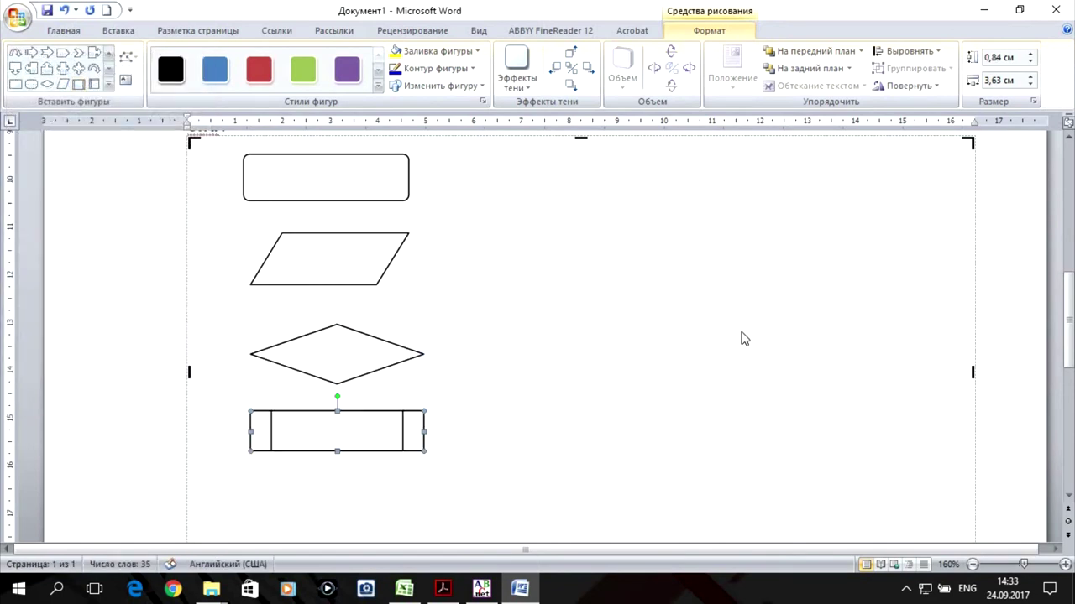
scroll(739, 335, down, 3)
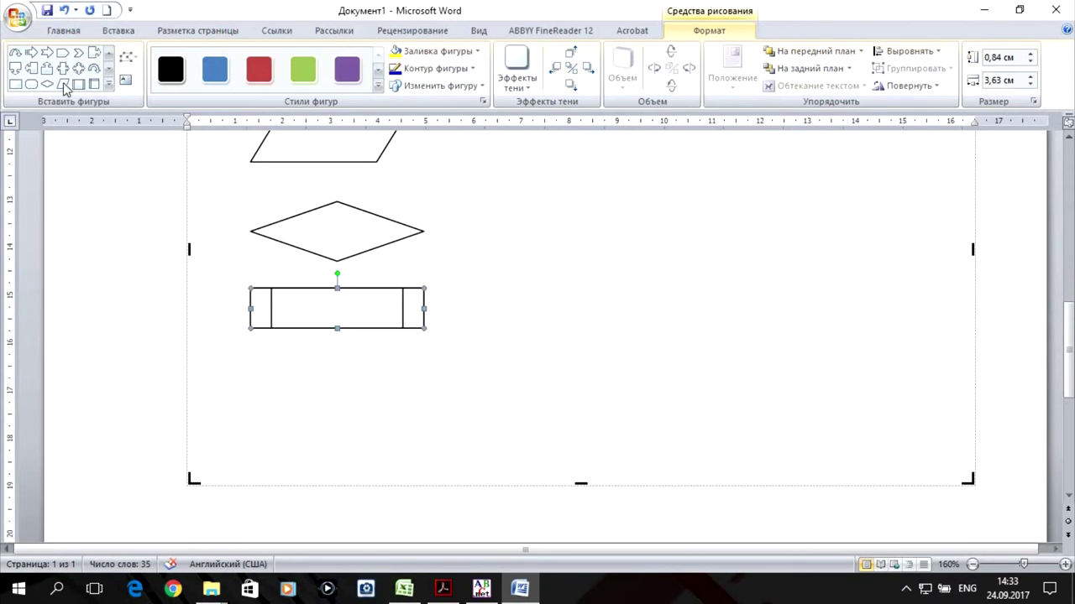
Draw a Flowchart: Process rectangle below the predefined-process box.
click(108, 85)
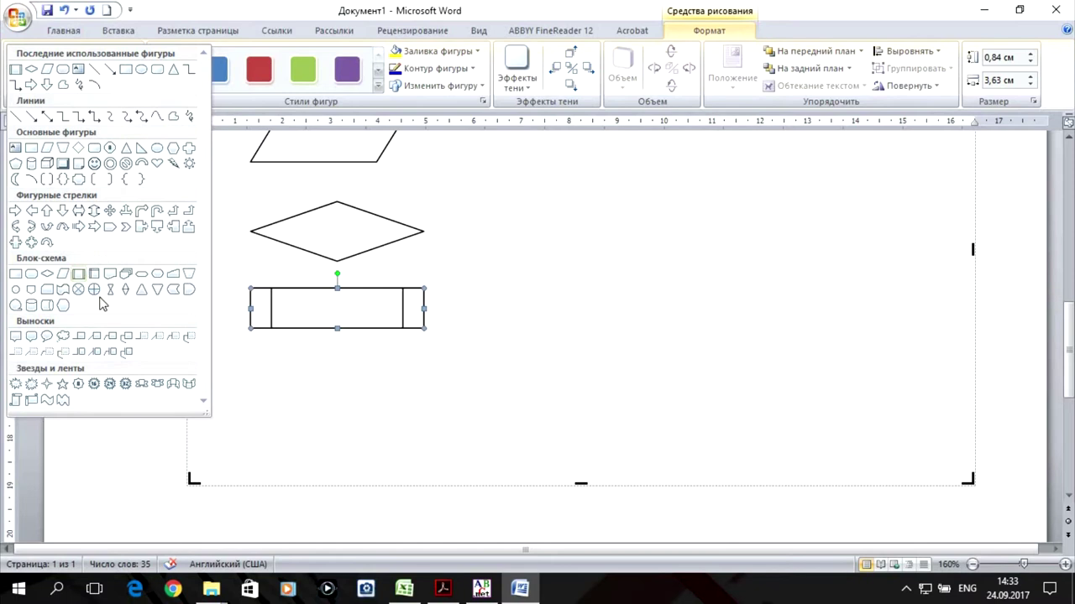
click(15, 274)
drag(243, 346, 430, 397)
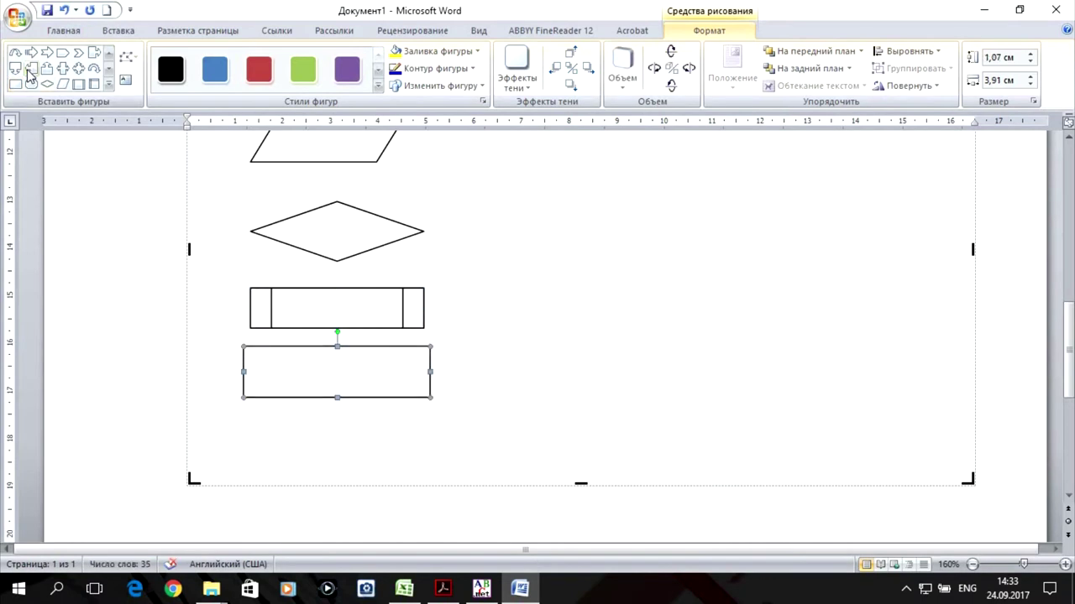
Draw a second Flowchart: Data parallelogram, 0,84 × 4,14 cm, below the process rectangle.
click(108, 84)
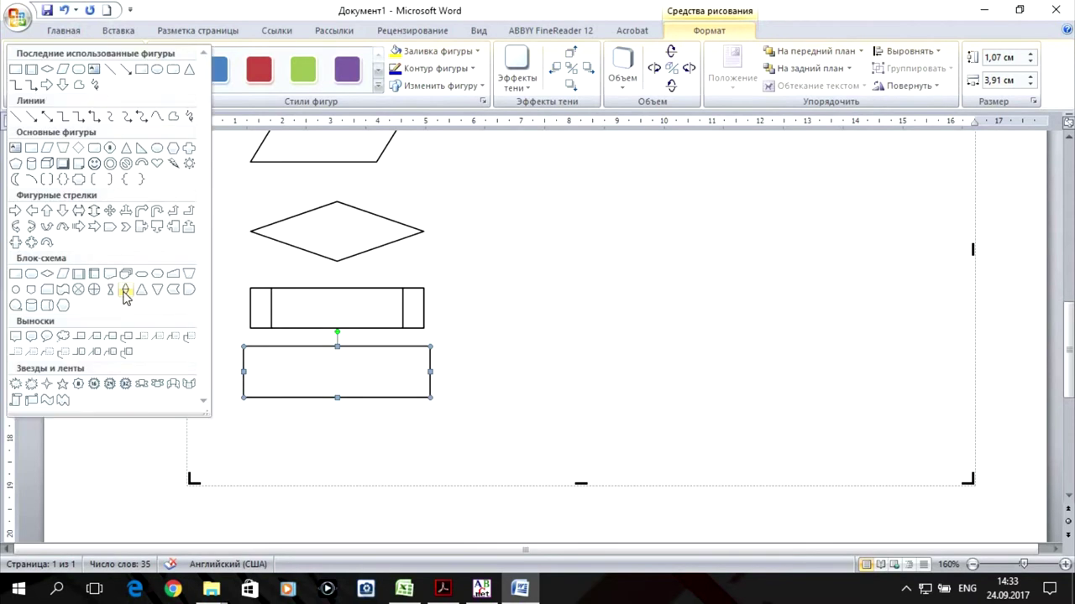
click(63, 274)
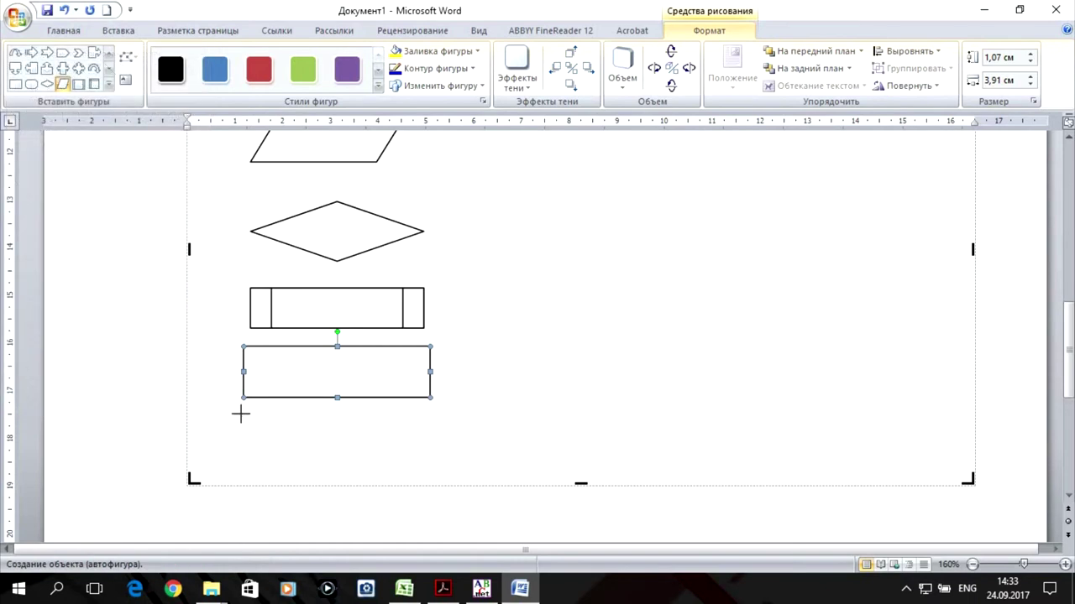
drag(242, 412, 442, 454)
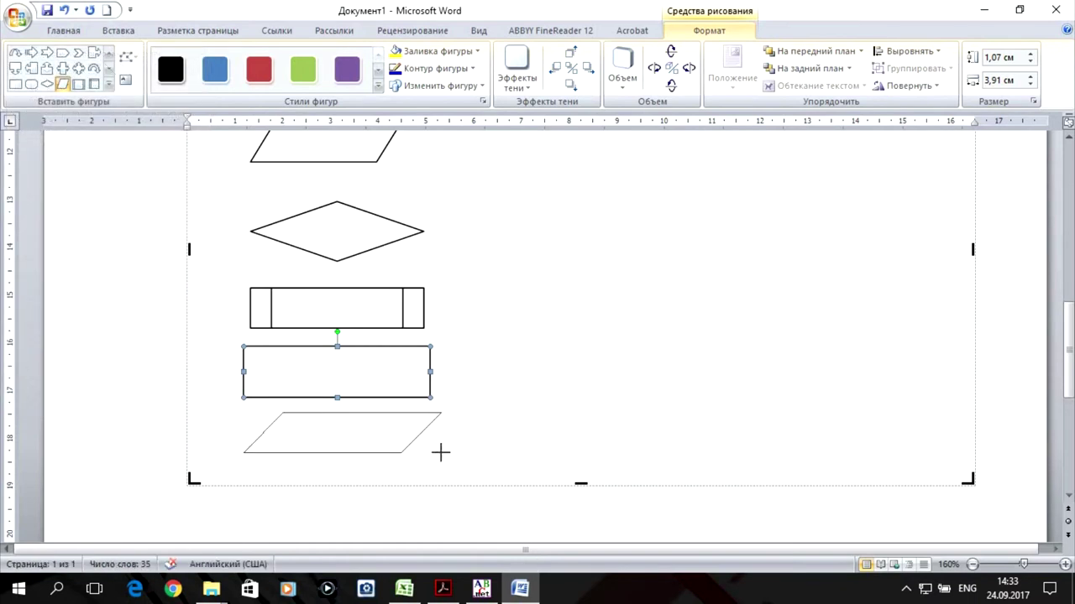
scroll(497, 405, up, 2)
scroll(495, 402, down, 1)
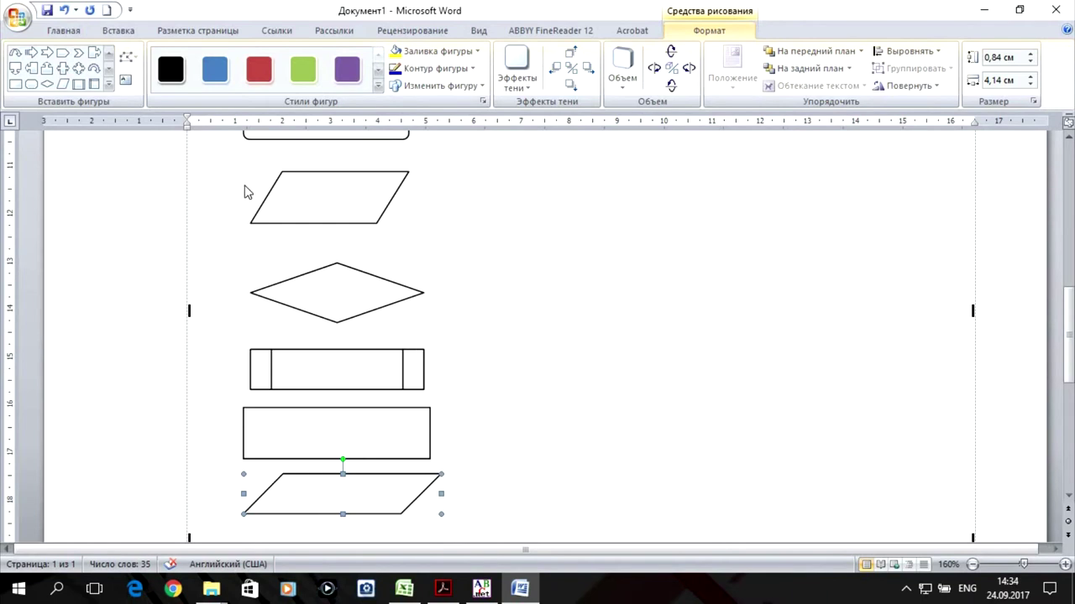
Move the upper parallelogram up under the top box, then the diamond up beneath it.
click(394, 230)
key(Up)
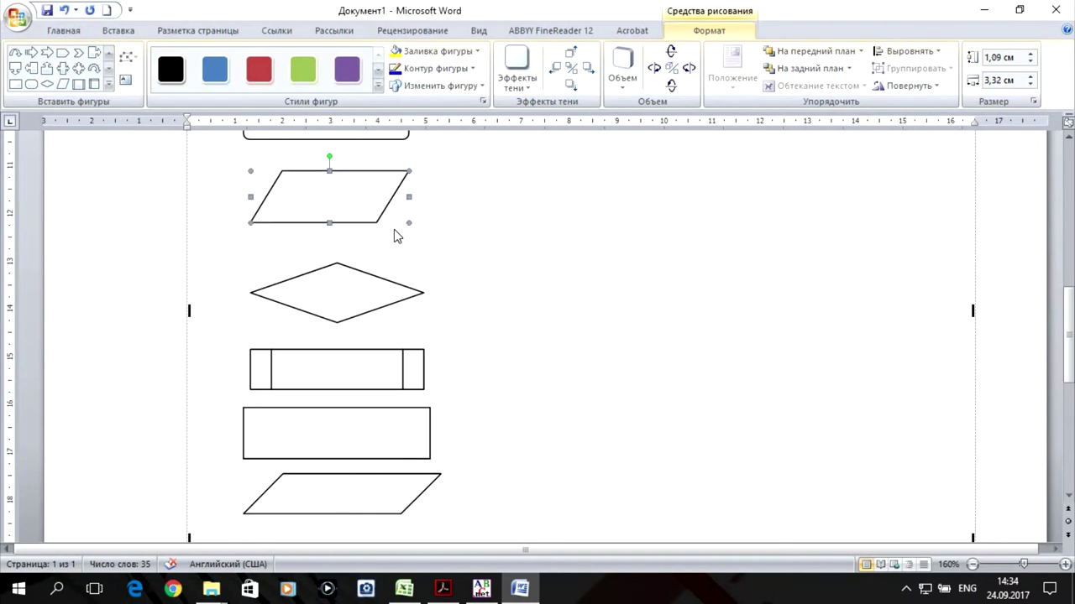
key(Up)
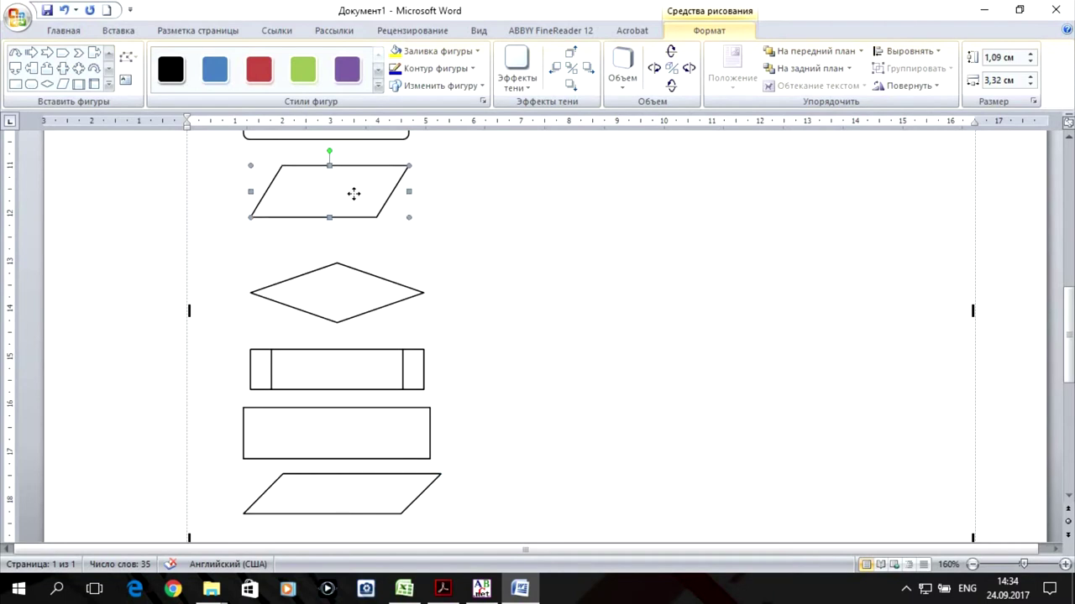
drag(346, 178, 344, 178)
click(338, 295)
drag(312, 244, 290, 191)
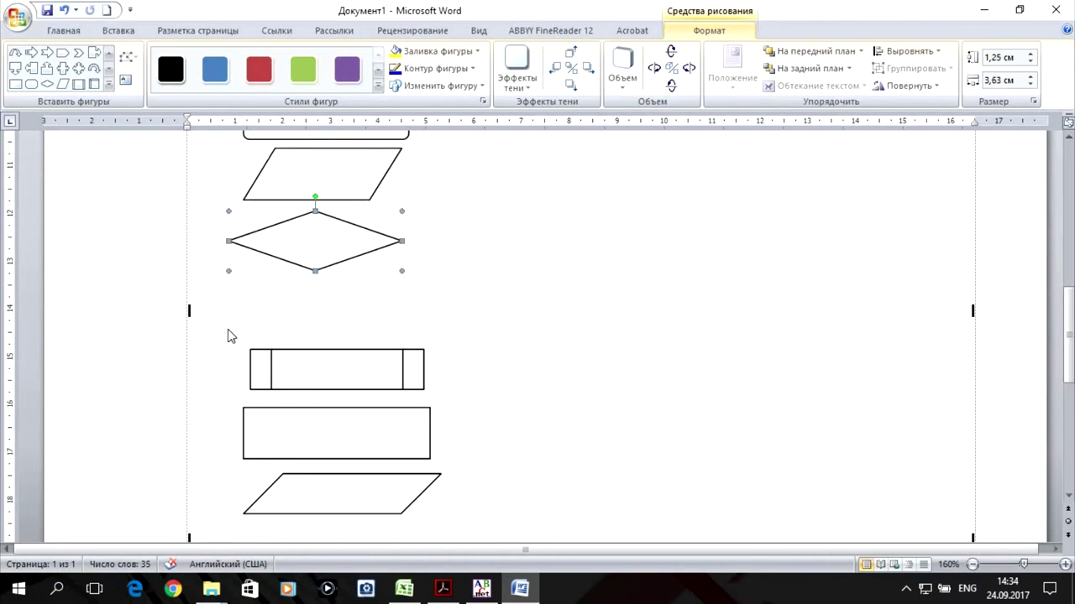
Move the three lower shapes together up to sit just below the diamond.
drag(225, 334, 477, 529)
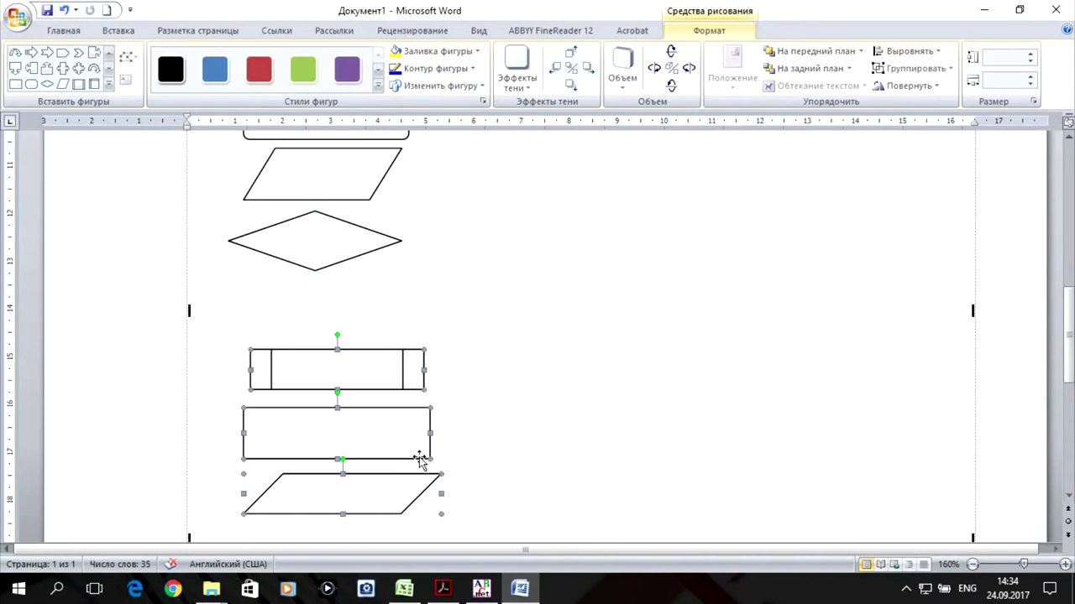
drag(388, 433, 383, 361)
drag(376, 368, 370, 363)
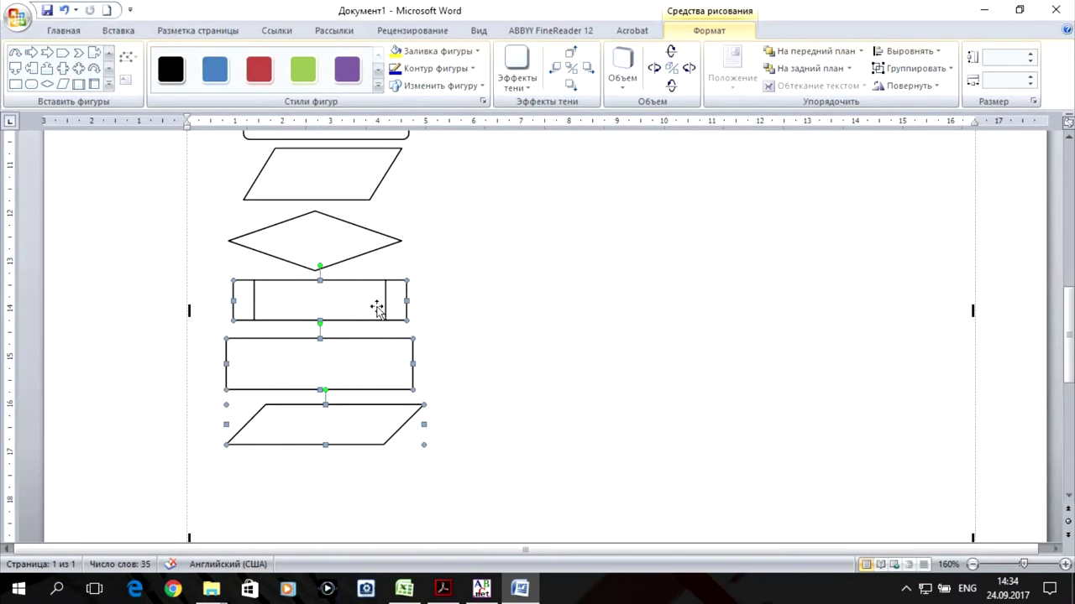
Draw a 0,82 × 4,31 cm Flowchart: Terminator box at the bottom, then choose a line for connectors.
click(109, 85)
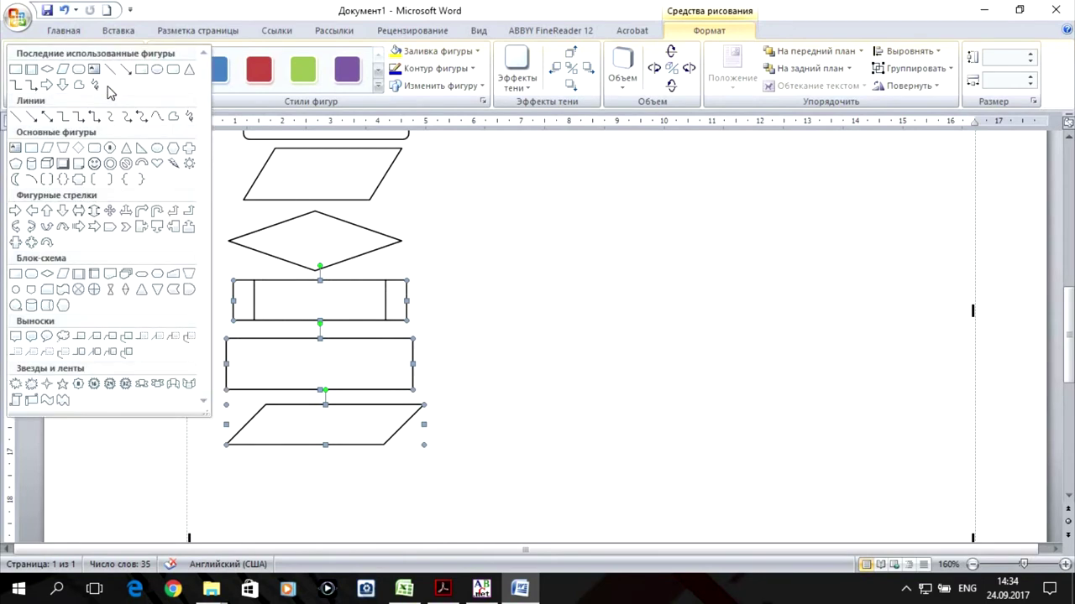
click(32, 275)
drag(218, 470, 424, 508)
scroll(554, 358, up, 1)
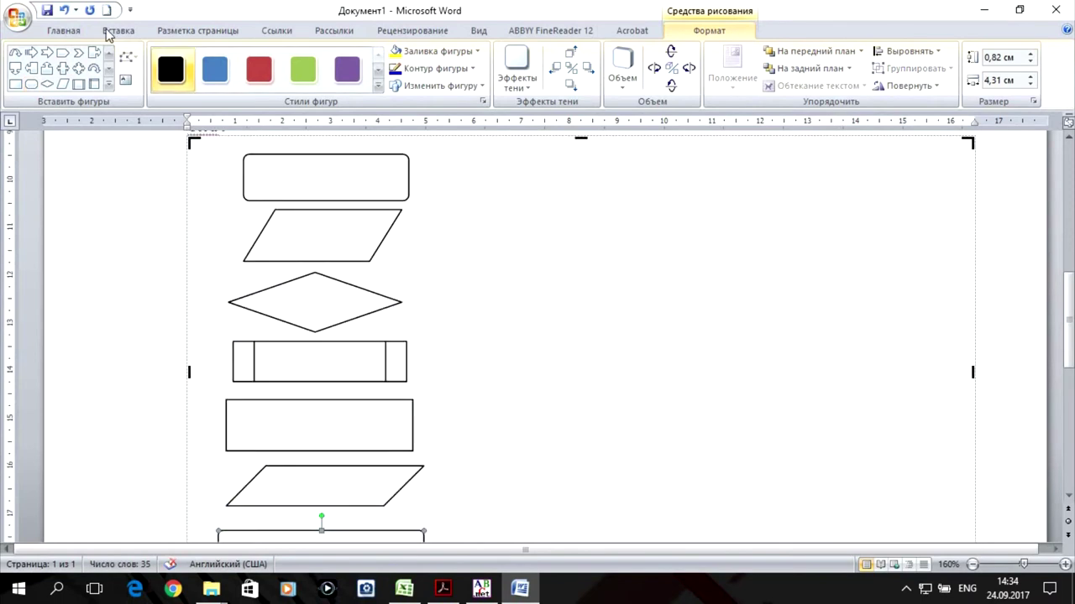
click(108, 84)
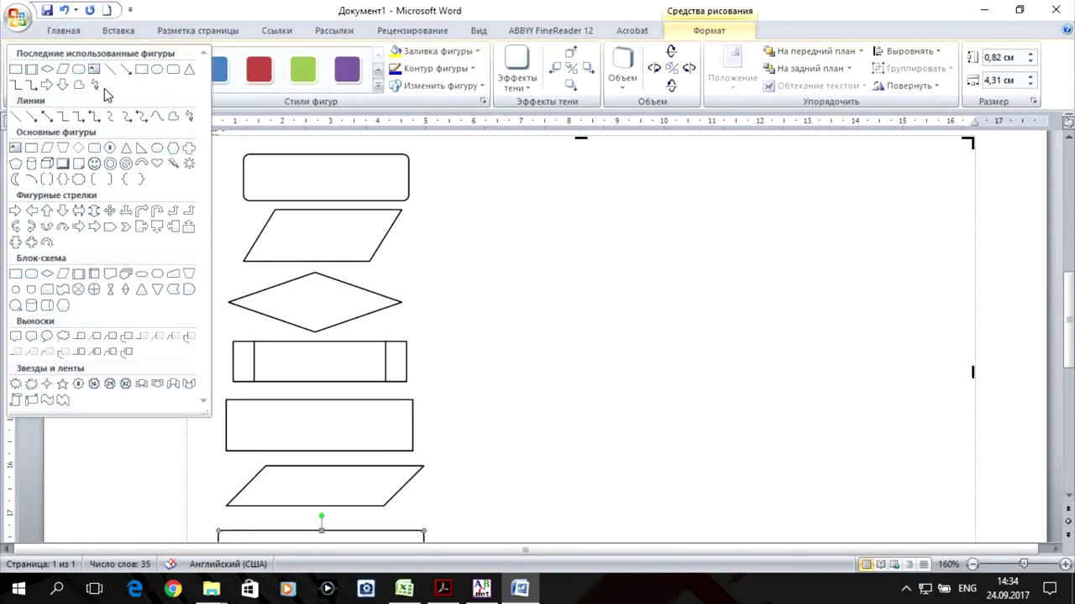
click(31, 115)
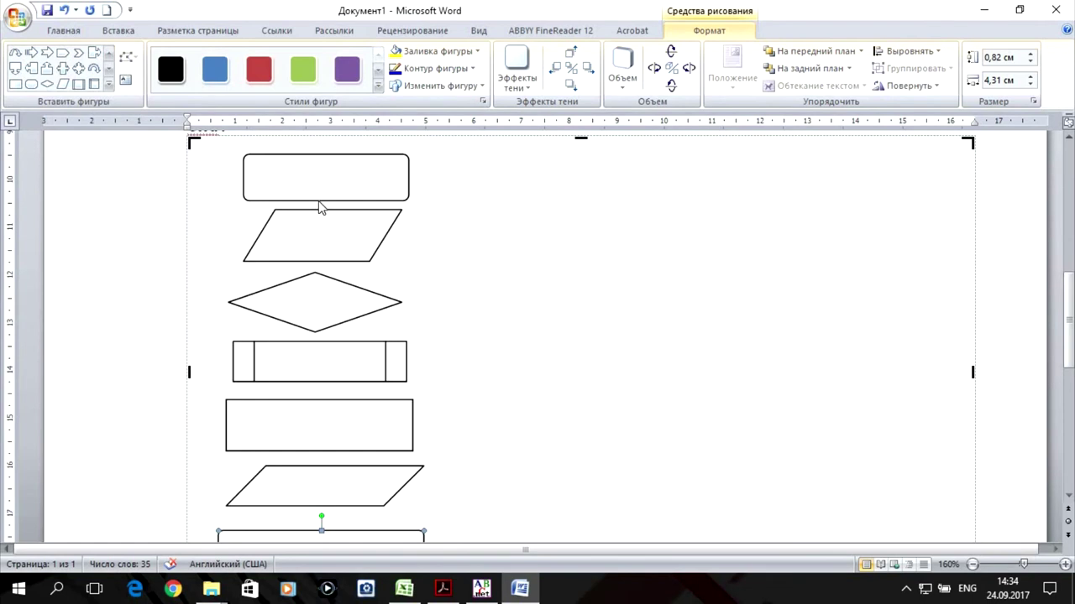
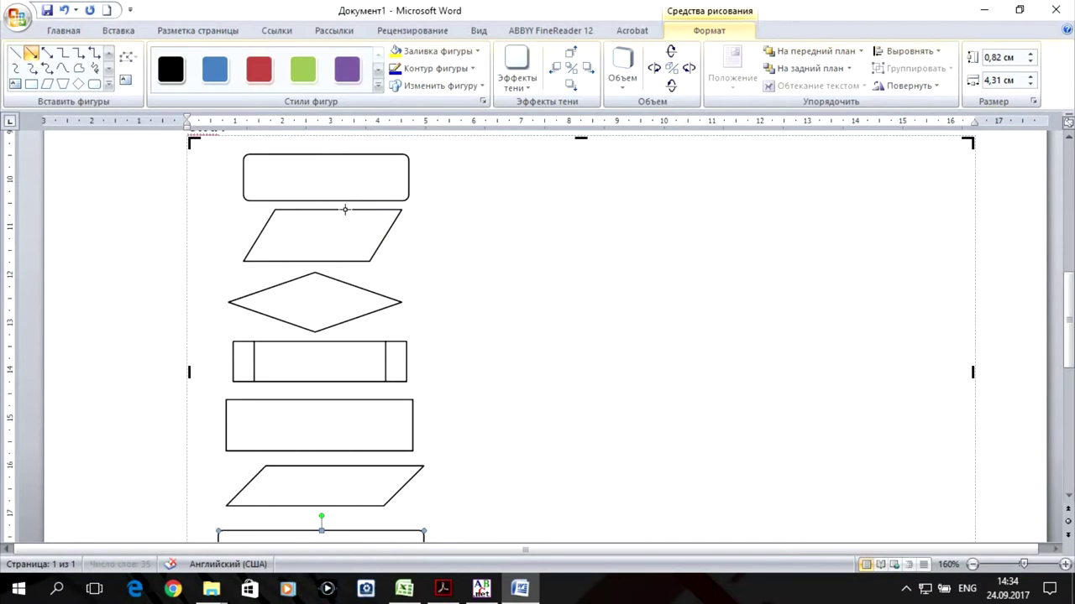
Draw an arrow from the rounded start block's bottom down to the parallelogram.
click(344, 209)
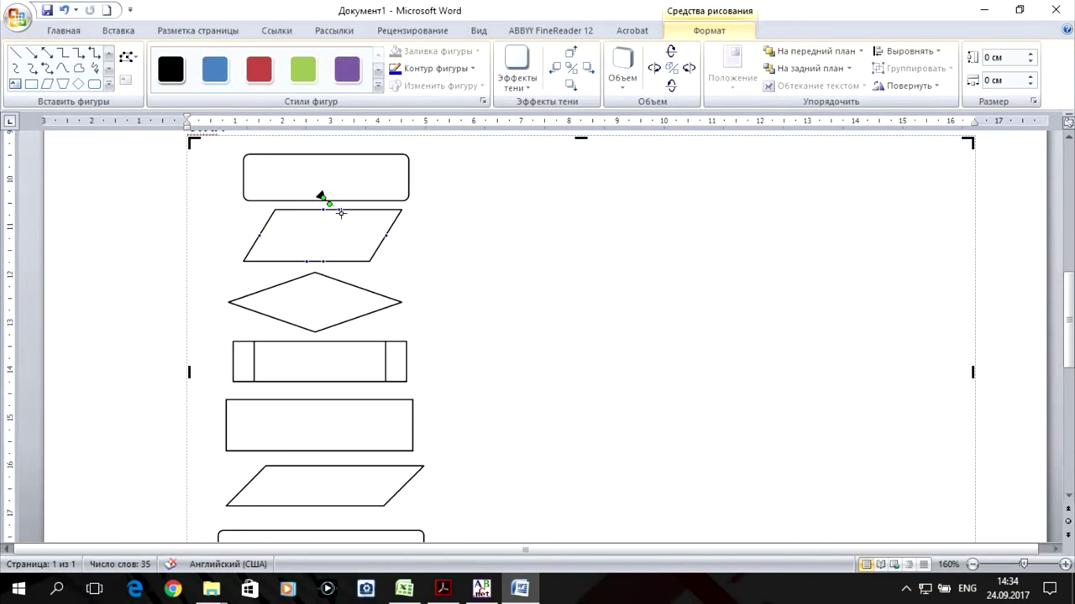
drag(342, 218, 340, 216)
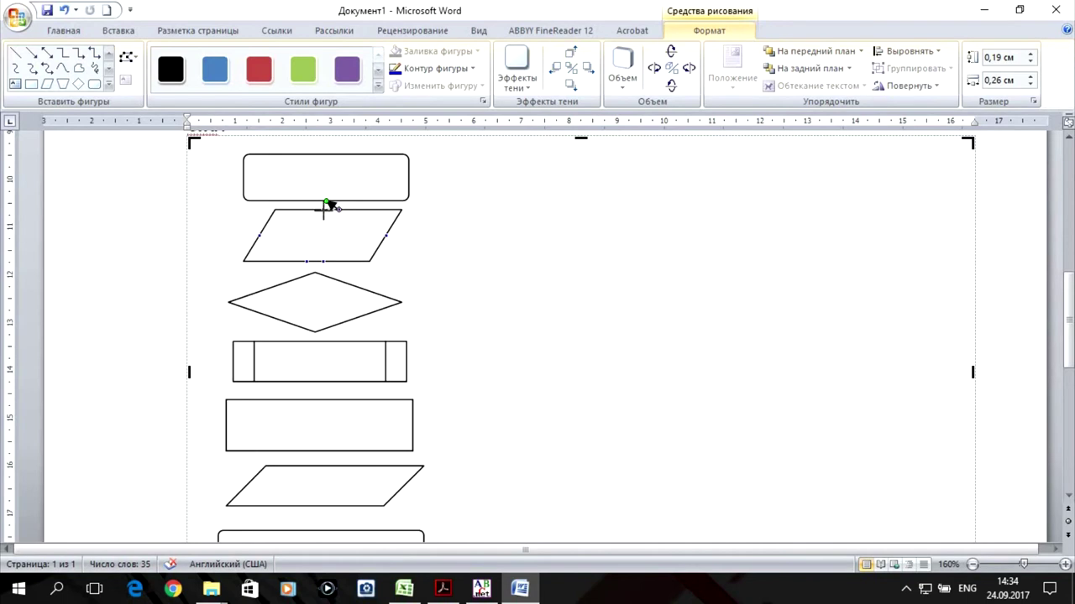
drag(330, 204, 336, 211)
drag(332, 208, 325, 202)
Draw a straight arrow from the parallelogram down to the diamond.
click(31, 53)
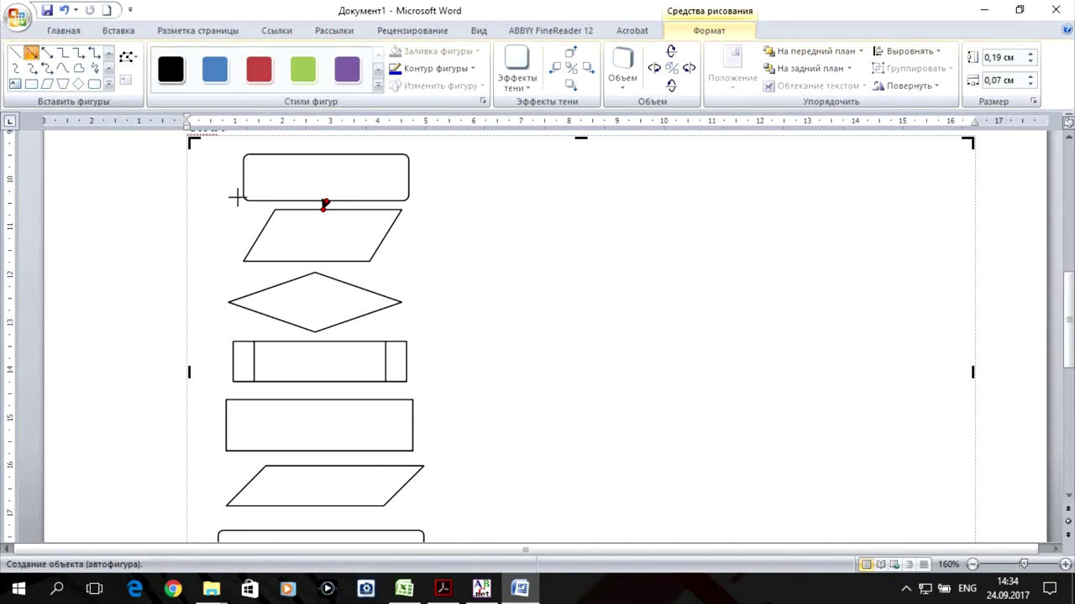
drag(306, 261, 316, 273)
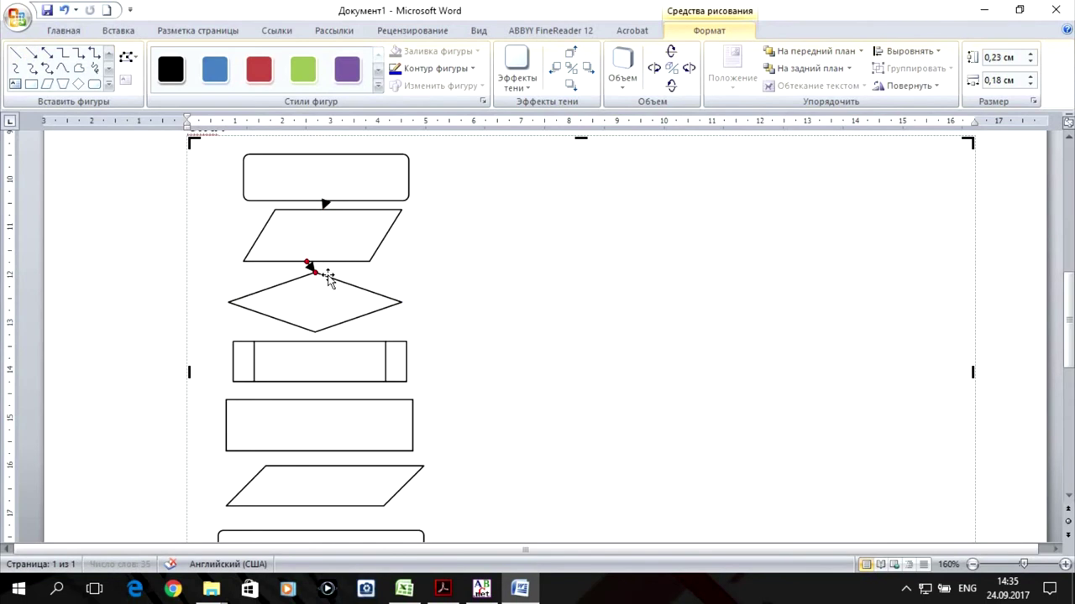
click(79, 52)
Add an elbow loop arrow from the diamond back to the parallelogram, plus an arrow below the diamond.
drag(256, 228, 281, 249)
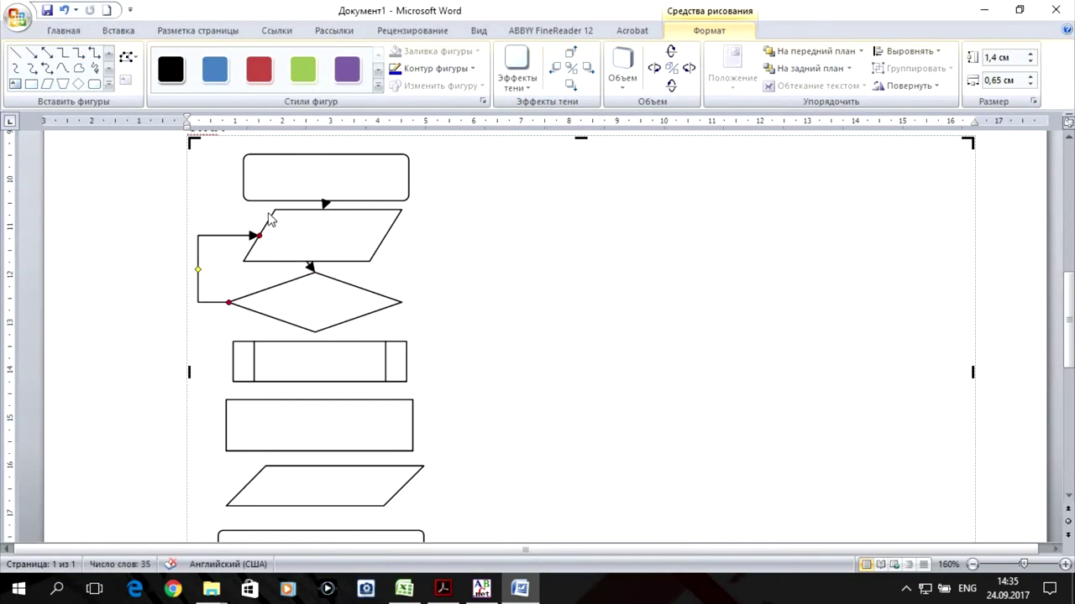
click(31, 53)
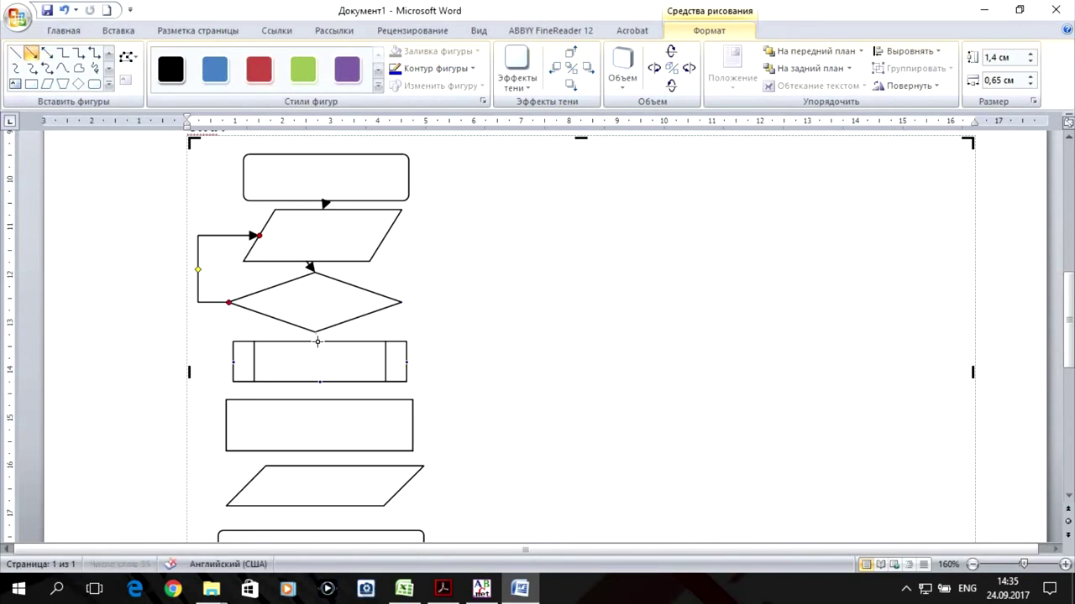
drag(315, 332, 319, 342)
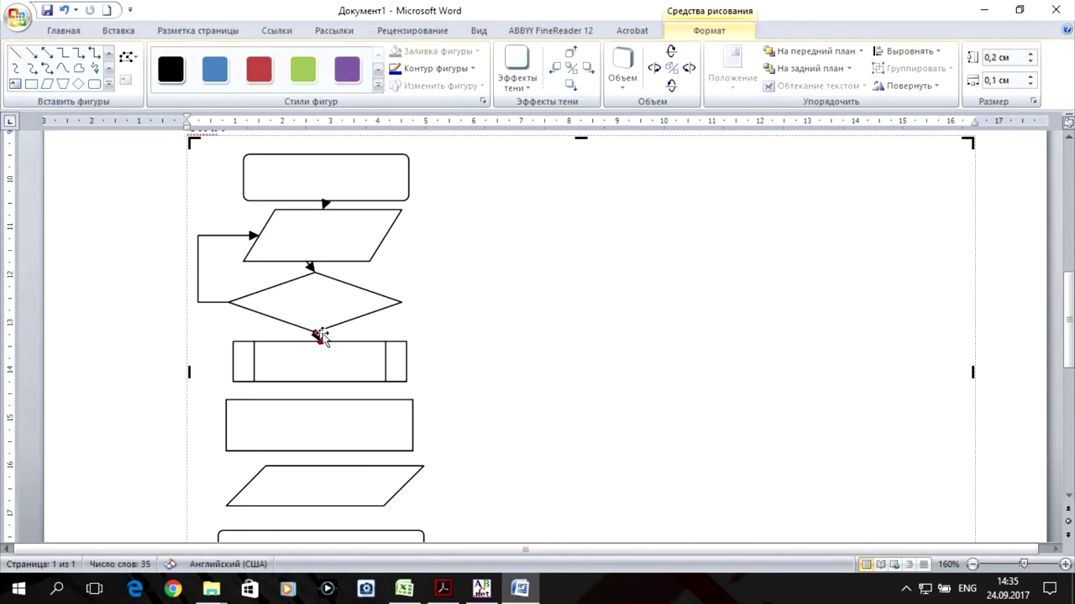
Link subroutine, rectangle, lower parallelogram and end block with downward arrows.
click(31, 56)
drag(320, 382, 321, 399)
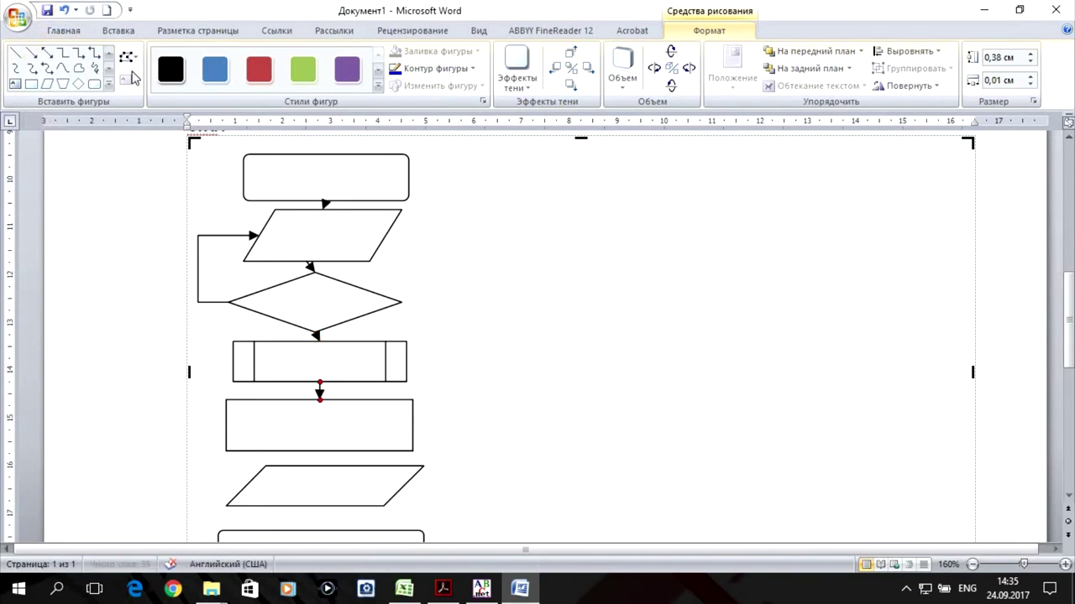
click(31, 53)
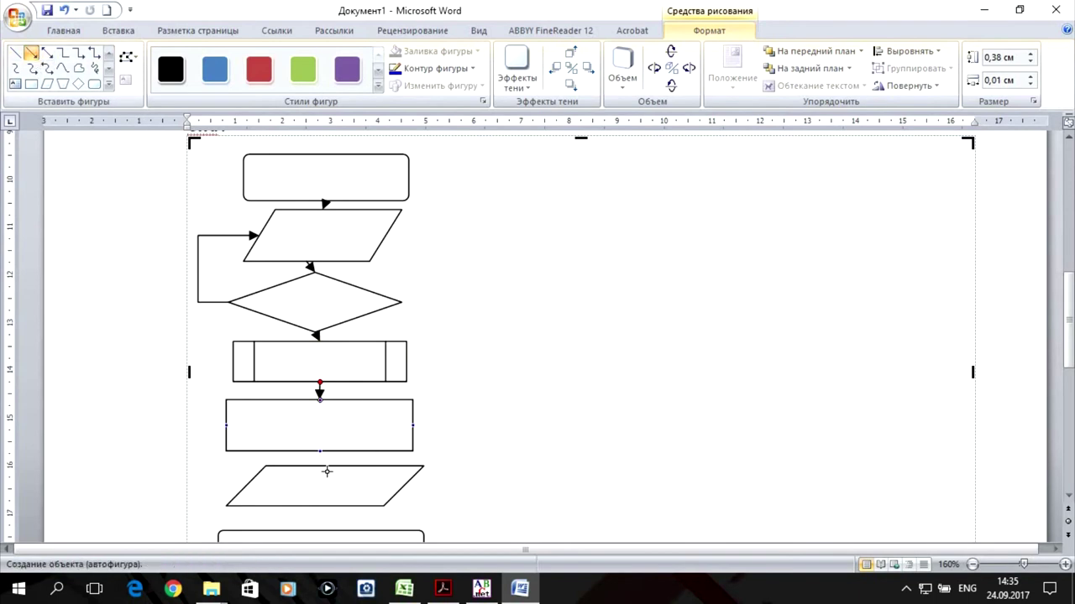
drag(326, 457, 328, 466)
click(31, 52)
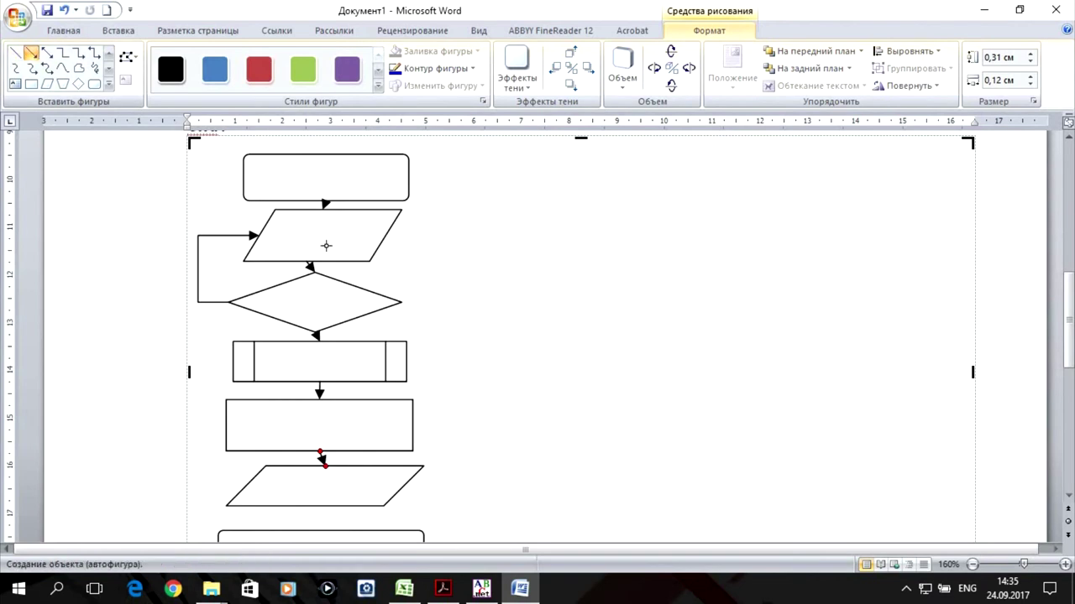
scroll(591, 263, down, 1)
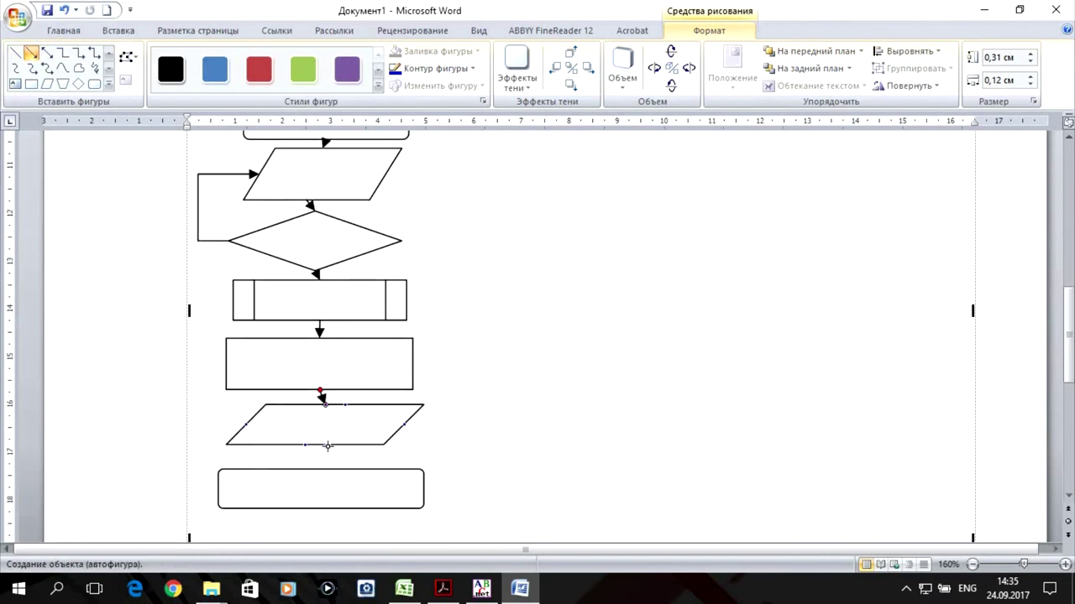
drag(326, 447, 341, 466)
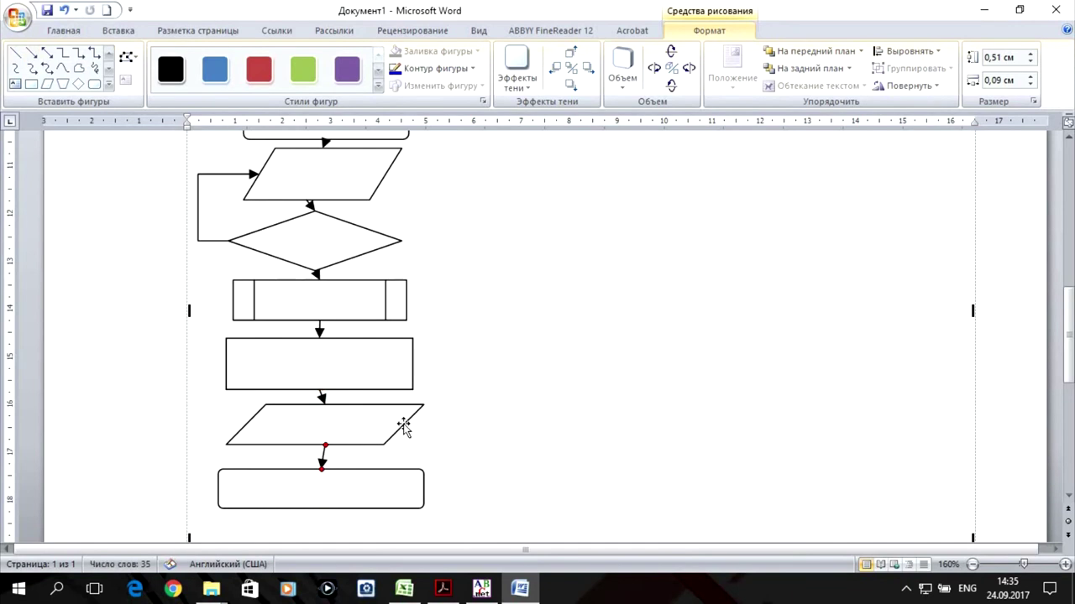
scroll(403, 426, up, 3)
click(310, 301)
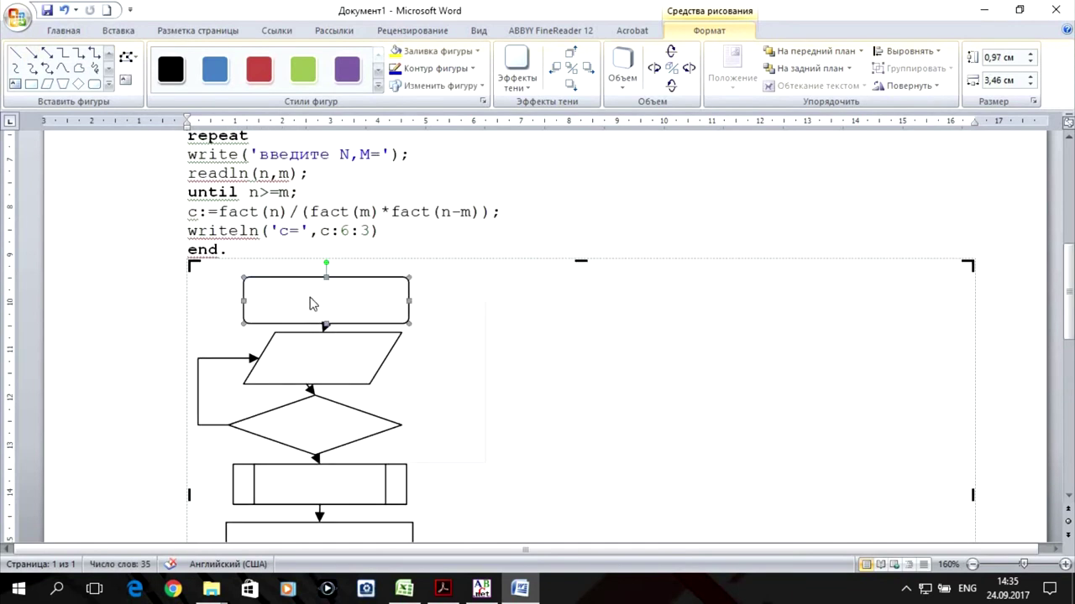
Label the top start block НАЧАЛО, switching the keyboard to Russian.
right_click(309, 304)
click(464, 357)
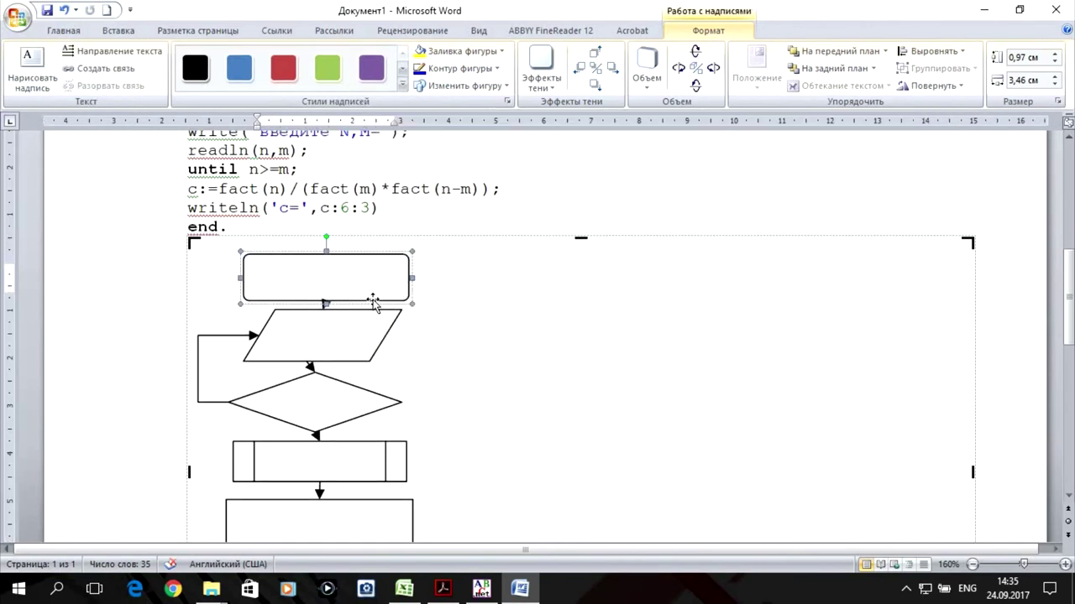
text(YFXFKJ)
key(BackSpace)
key(BackSpace)
key(BackSpace)
key(BackSpace)
key(alt+shift)
text(НАЧАЛО)
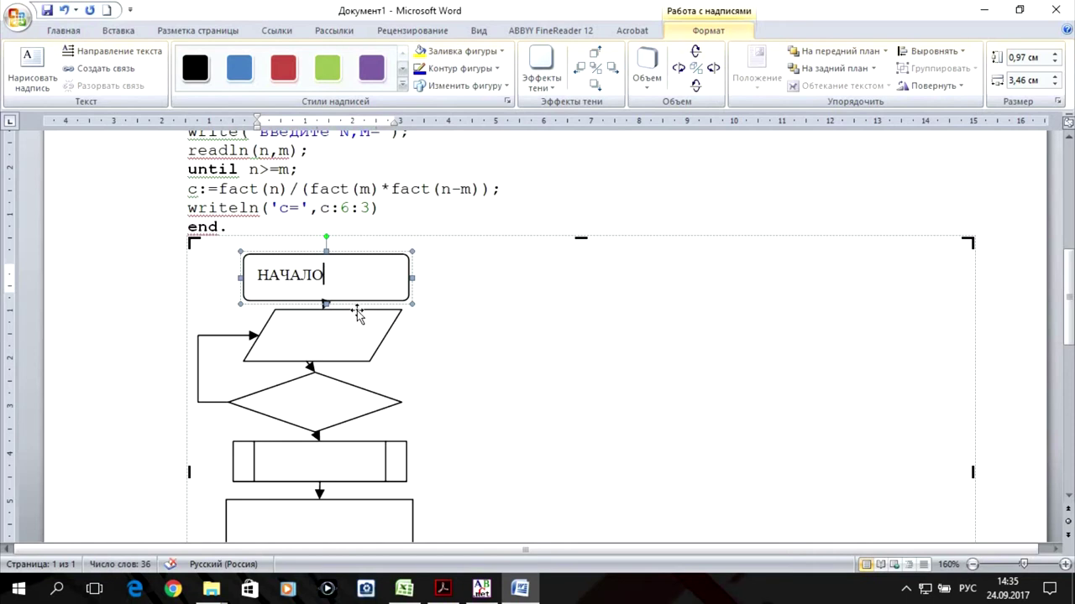
Label the parallelogram N,M, switching the keyboard back to English.
click(330, 344)
click(330, 344)
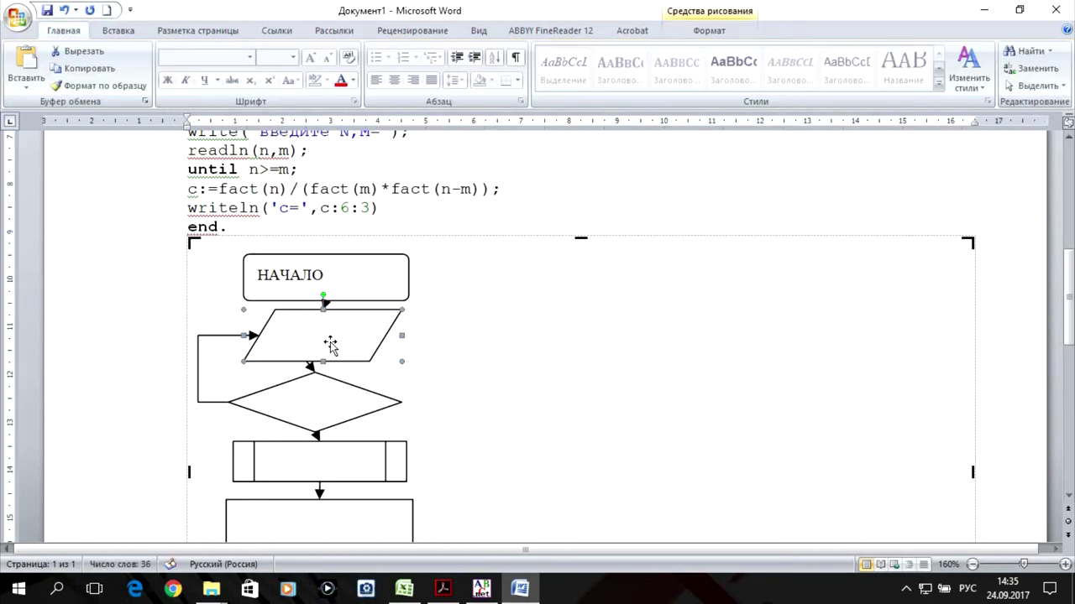
right_click(330, 342)
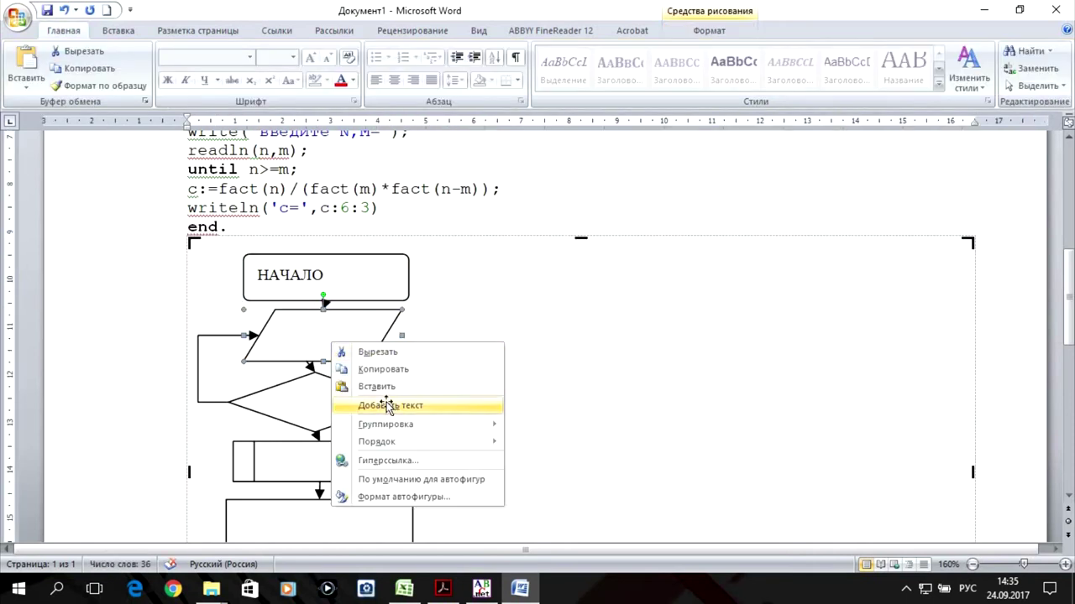
click(388, 405)
key(alt+shift)
text(N,M)
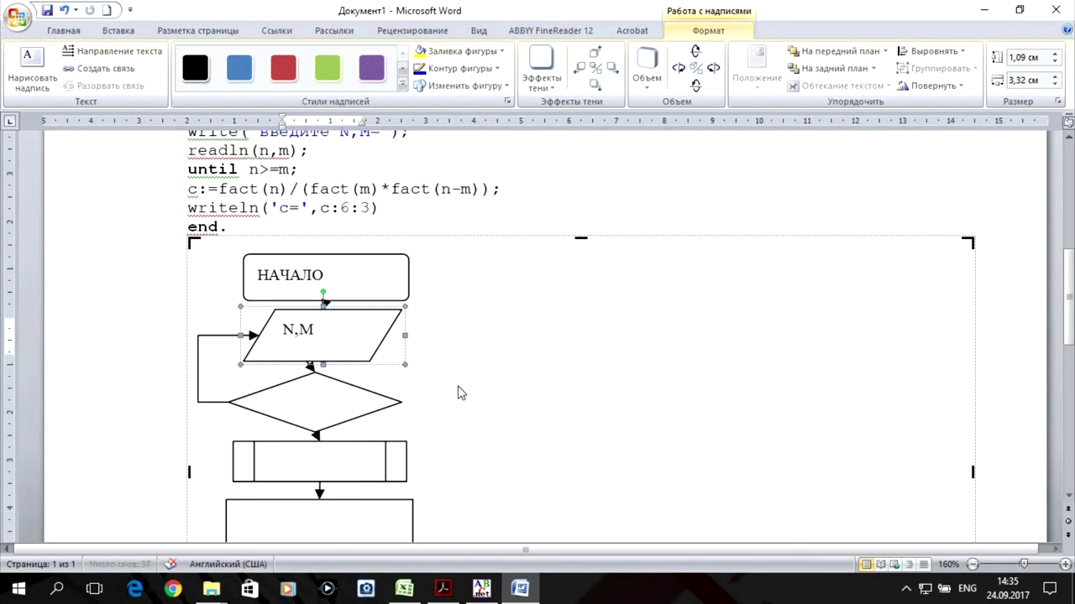
Label the diamond with the condition N>=M.
click(338, 409)
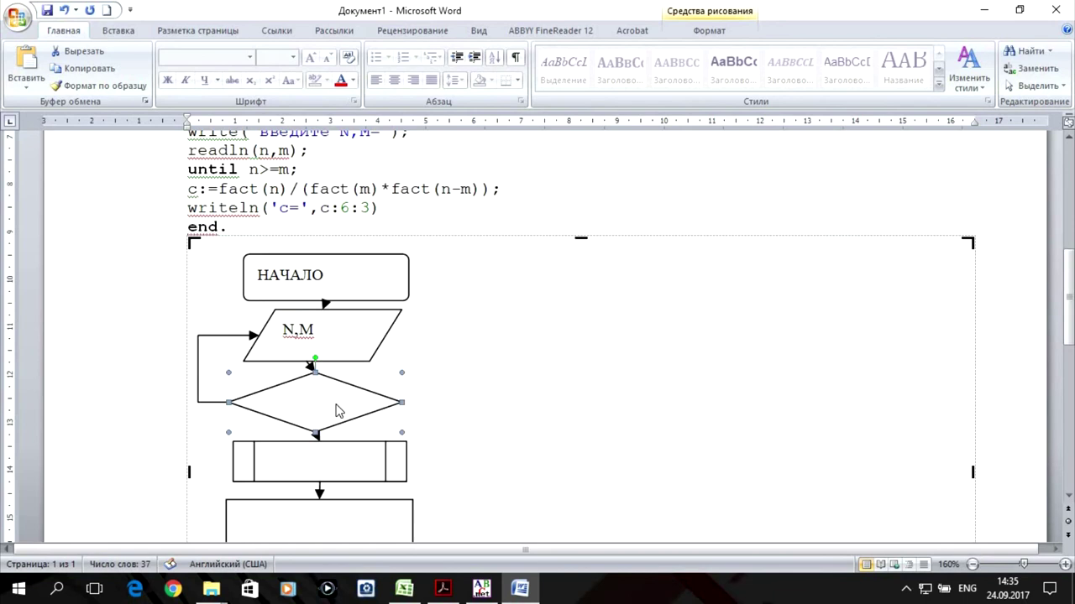
right_click(339, 411)
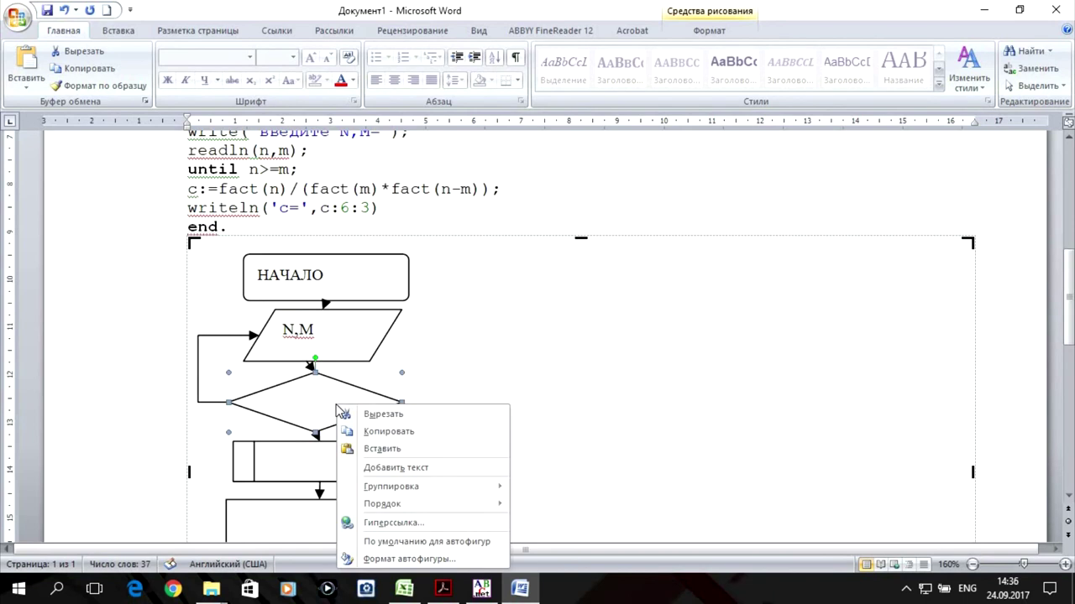
click(398, 468)
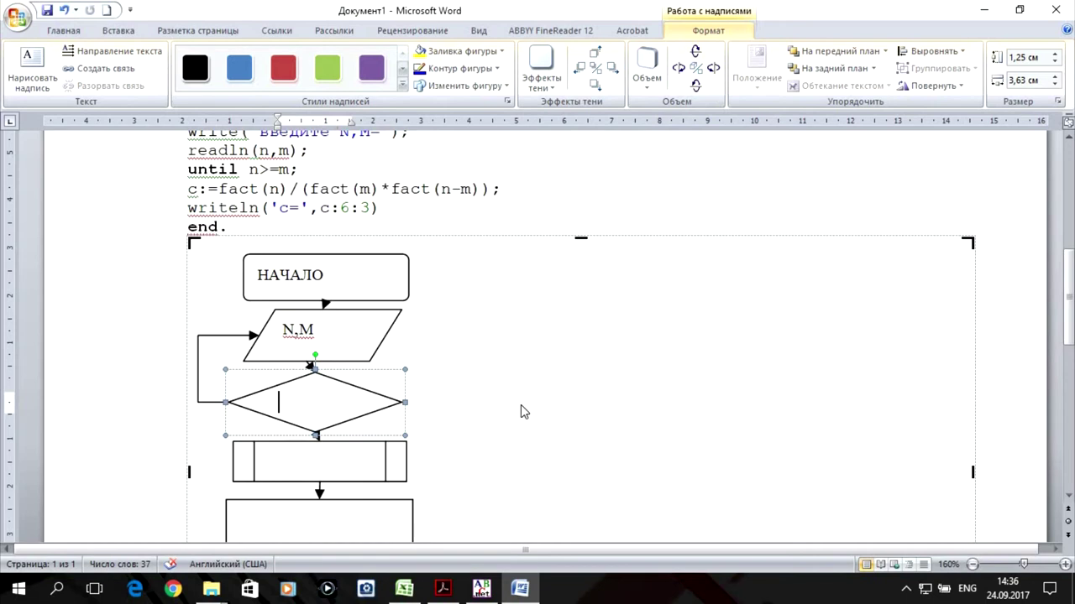
text(N>)
key(BackSpace)
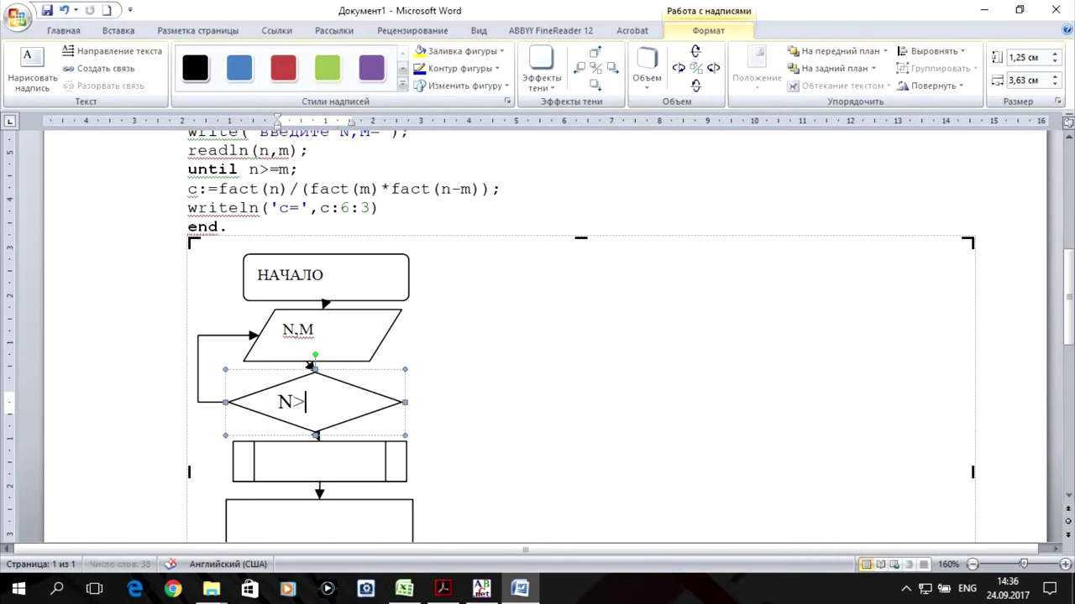
text(=M)
click(478, 387)
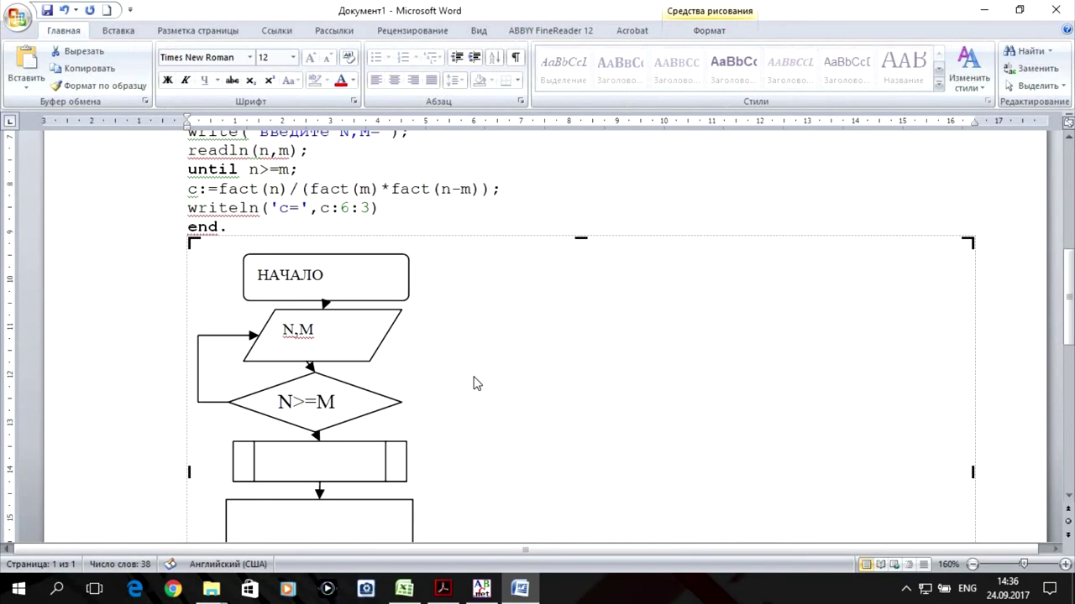
scroll(475, 384, down, 1)
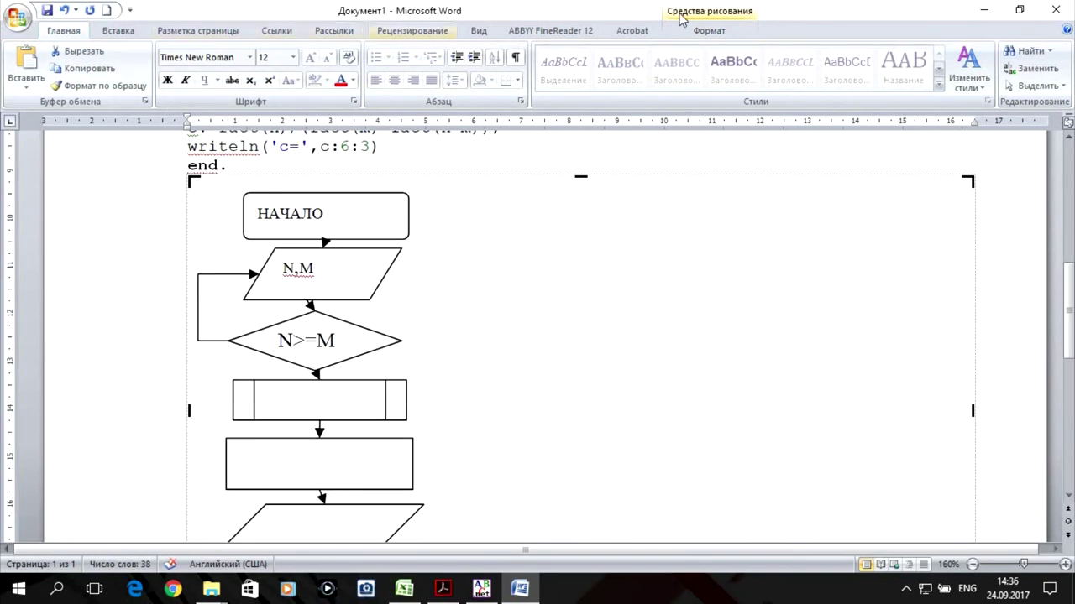
Insert a small circle and position it just under the N>=M diamond's bottom vertex.
click(118, 31)
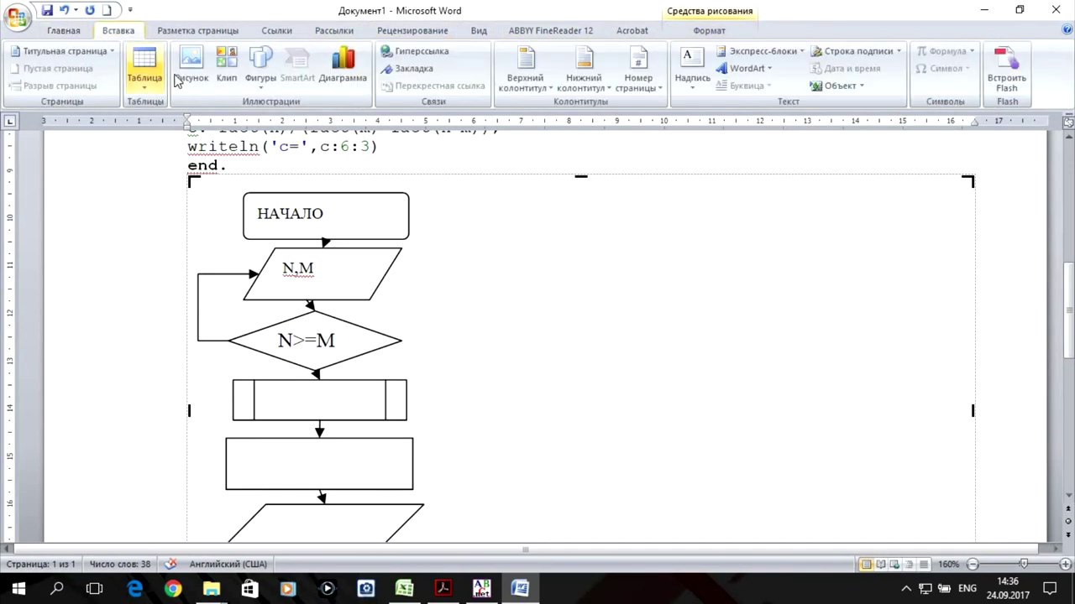
click(252, 90)
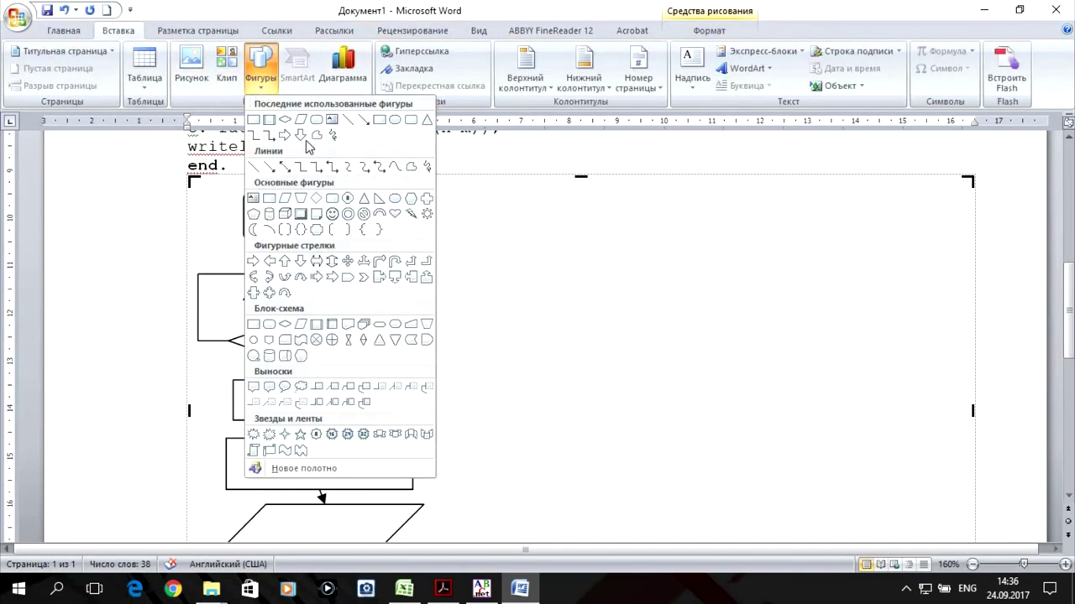
click(417, 200)
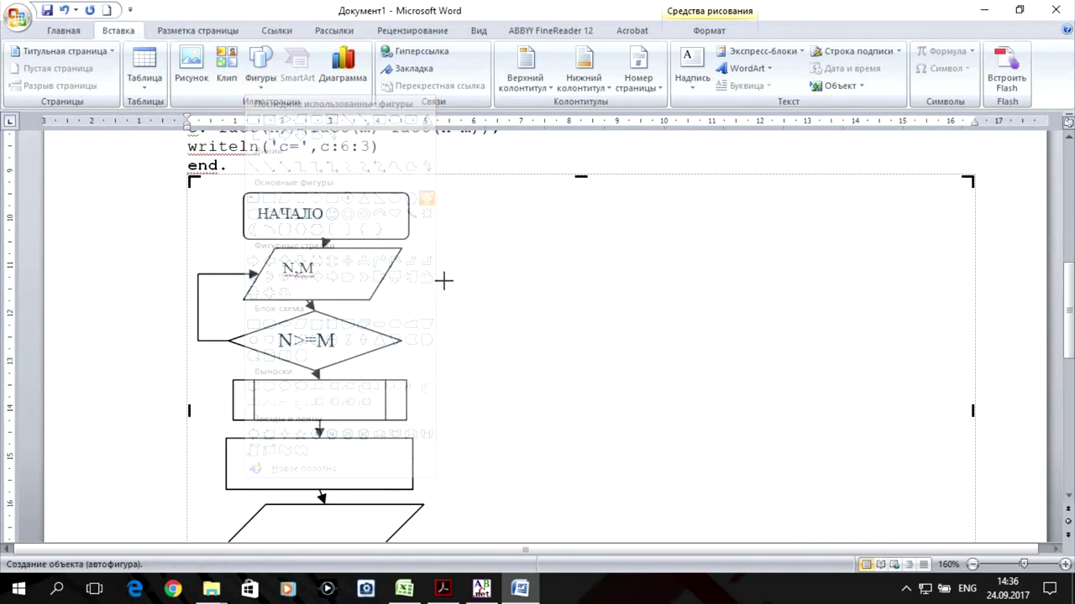
click(382, 366)
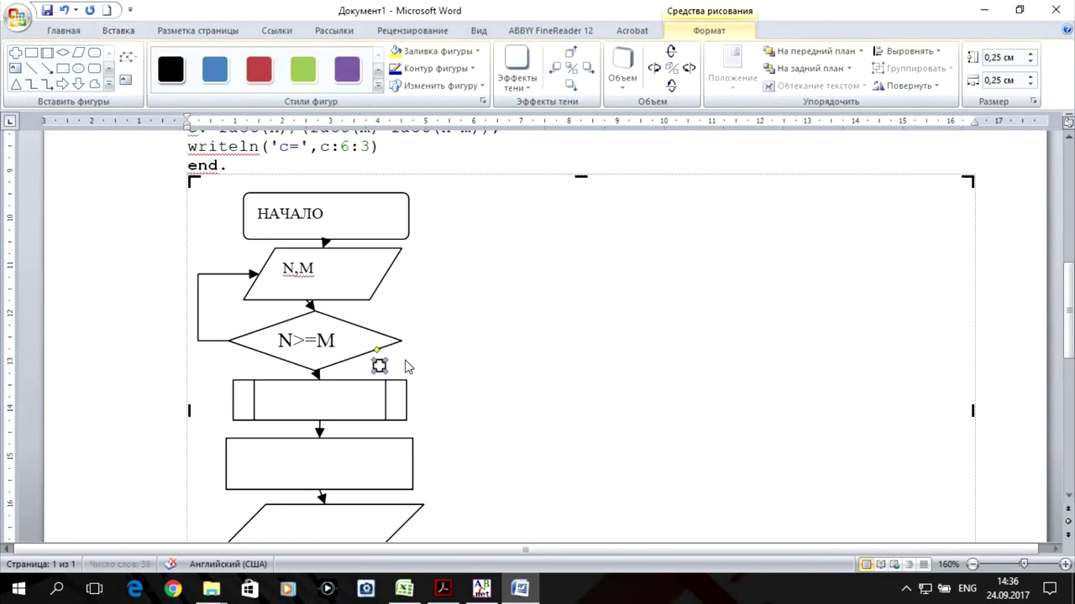
scroll(399, 323, down, 1)
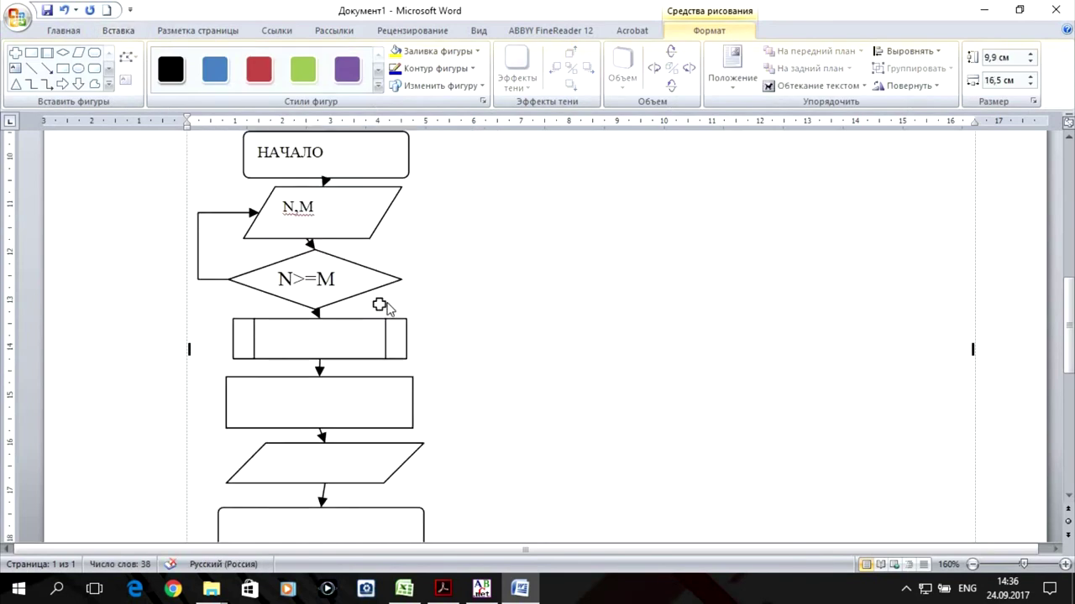
click(380, 304)
drag(359, 309, 349, 311)
key(ctrl+Up)
key(ctrl+Up)
key(ctrl+Up)
key(ctrl+Up)
Type FACT into the subroutine box, correcting the mistaken Cyrillic input.
click(334, 340)
right_click(334, 340)
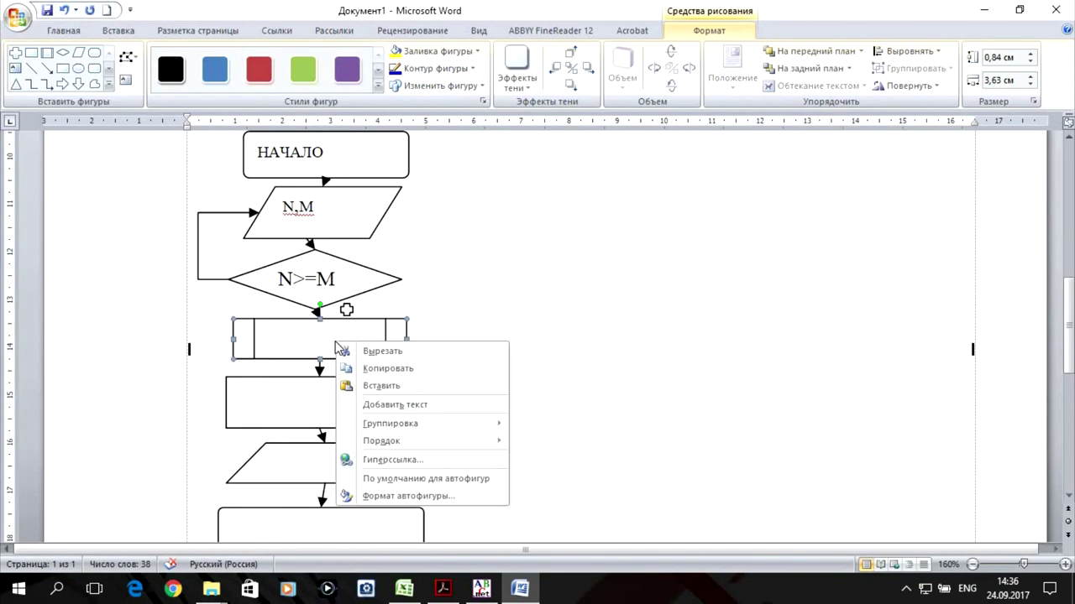
click(407, 405)
text(А)
key(BackSpace)
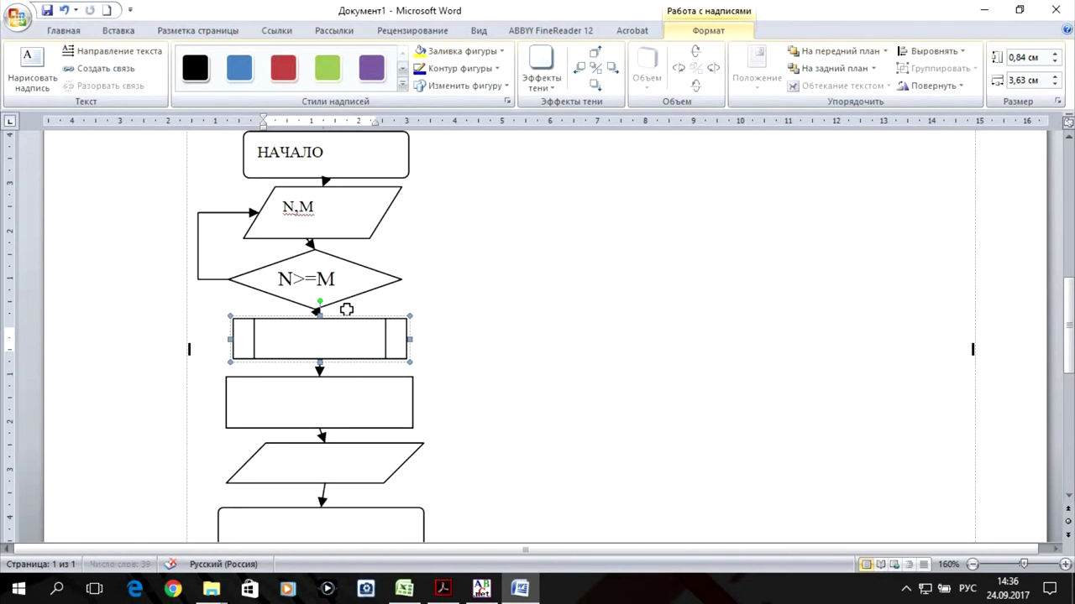
text(АФСЕ)
key(BackSpace)
key(alt+shift)
text(FACT)
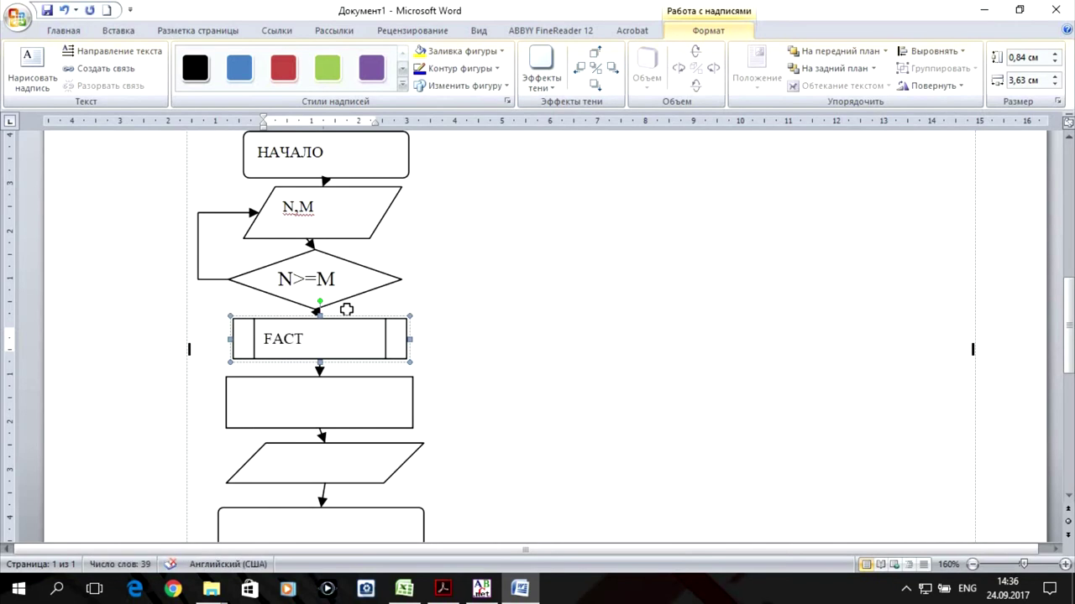
click(289, 395)
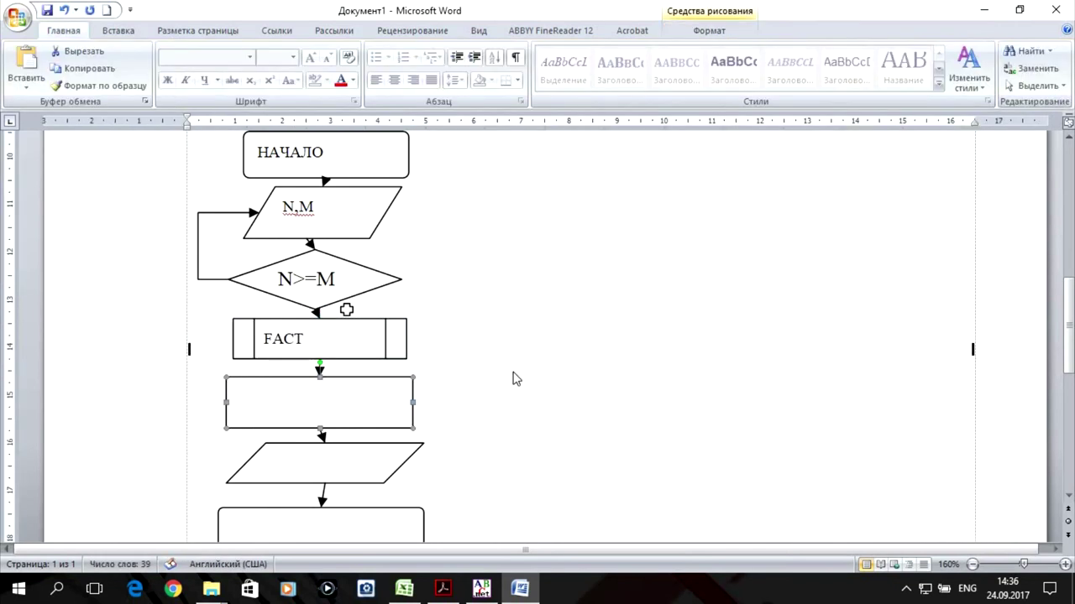
Copy the C = N!/(M!(N−M)!) equation above the Pascal code to the clipboard.
scroll(565, 332, up, 3)
scroll(565, 331, up, 2)
scroll(565, 326, up, 3)
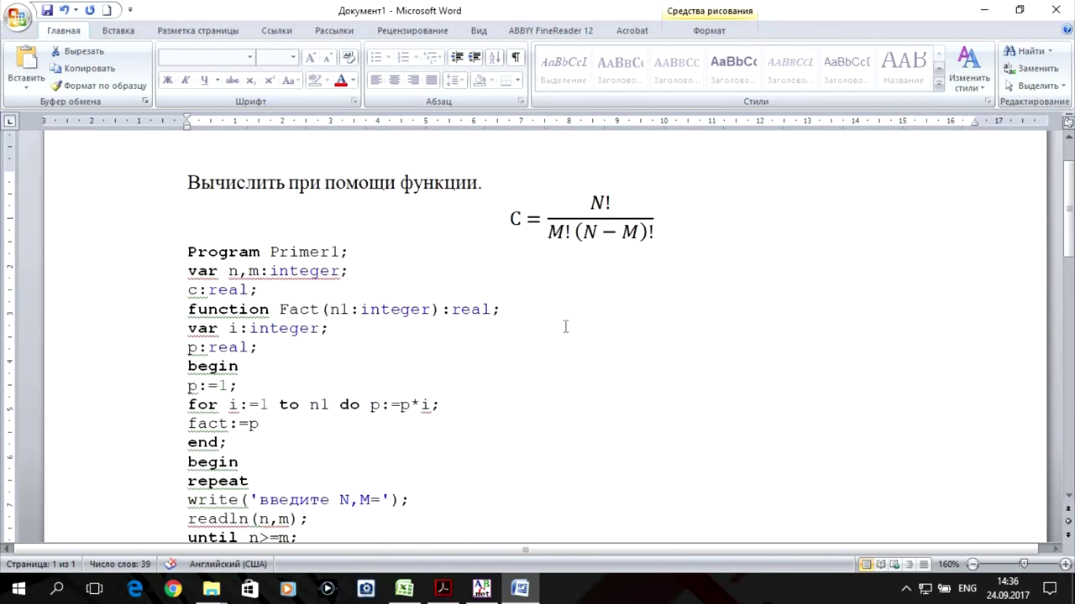
click(621, 220)
drag(683, 219, 484, 221)
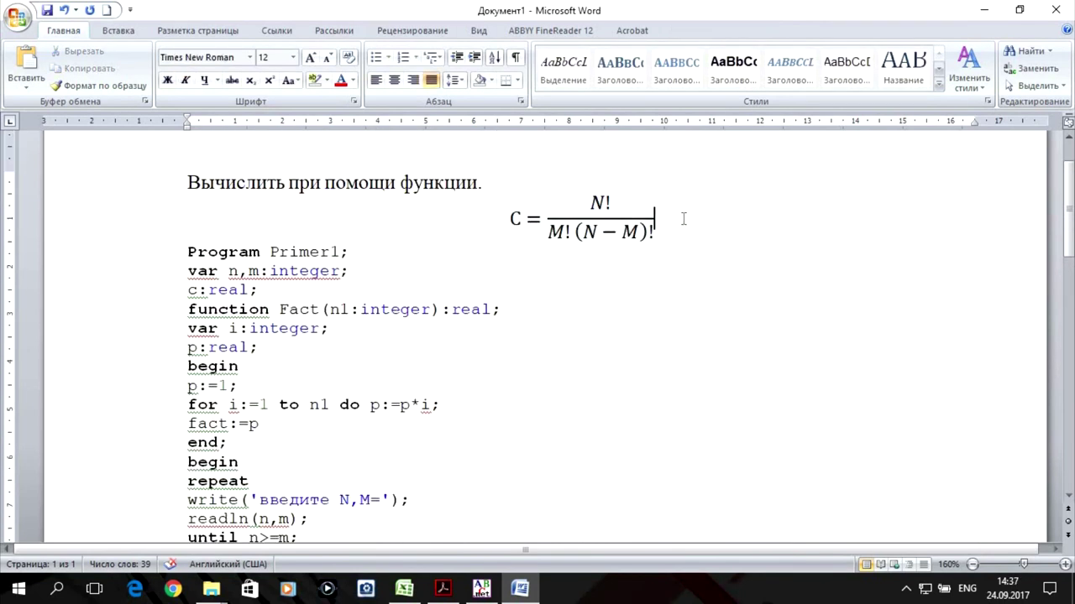
right_click(571, 224)
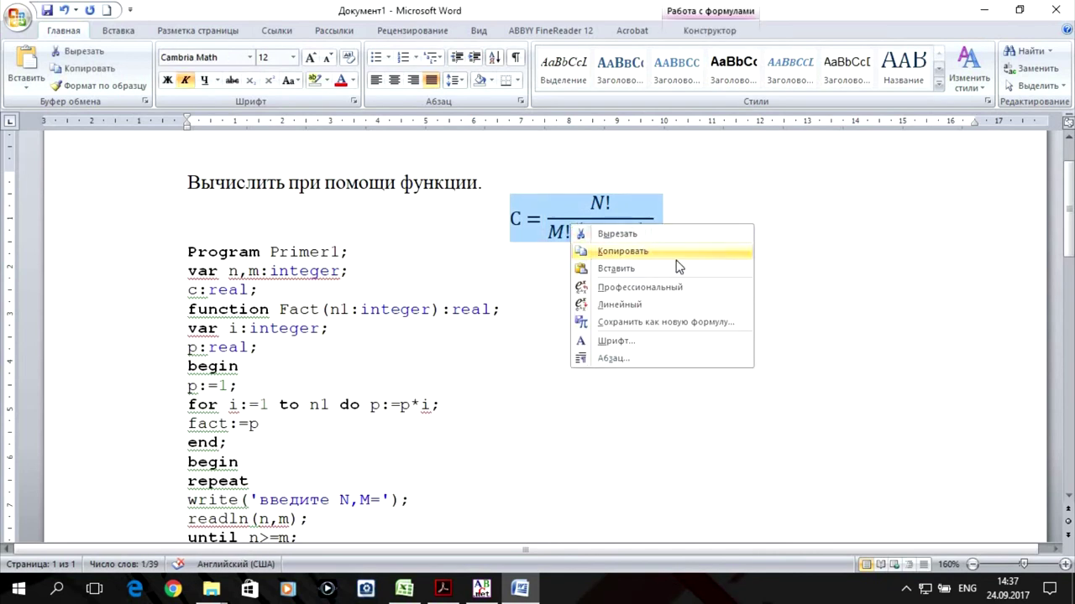
click(646, 252)
scroll(679, 267, down, 10)
scroll(660, 297, down, 3)
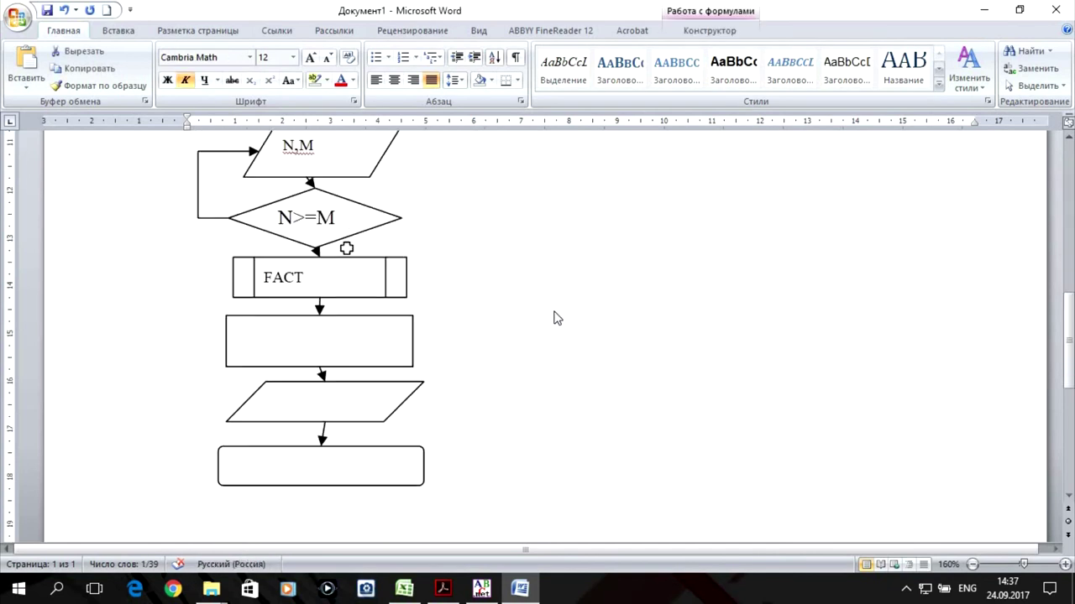
click(320, 350)
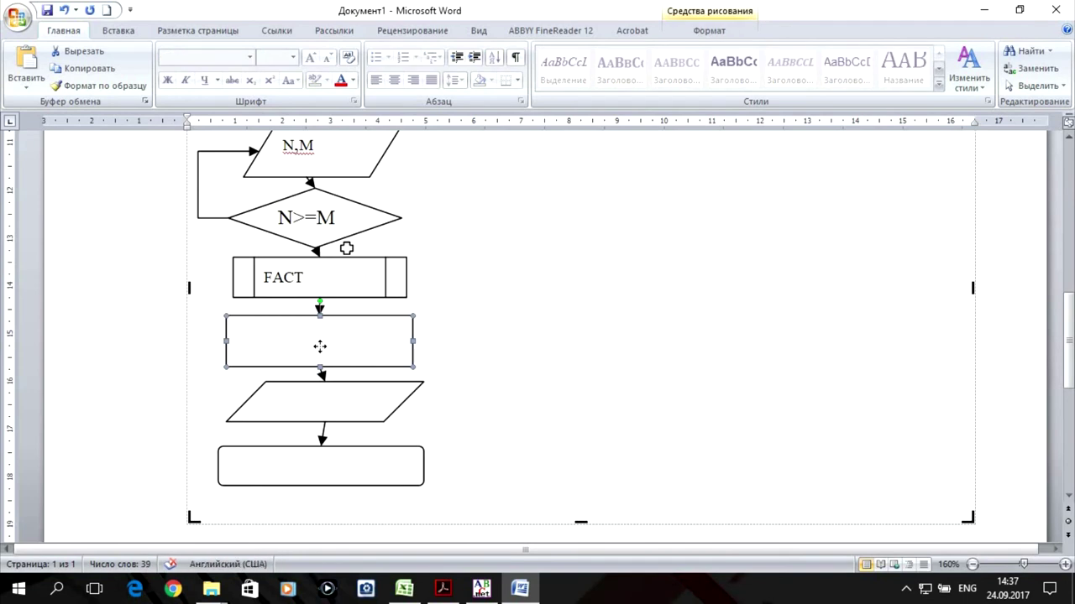
Paste the formula into the box below FACT, then widen and heighten it.
right_click(320, 347)
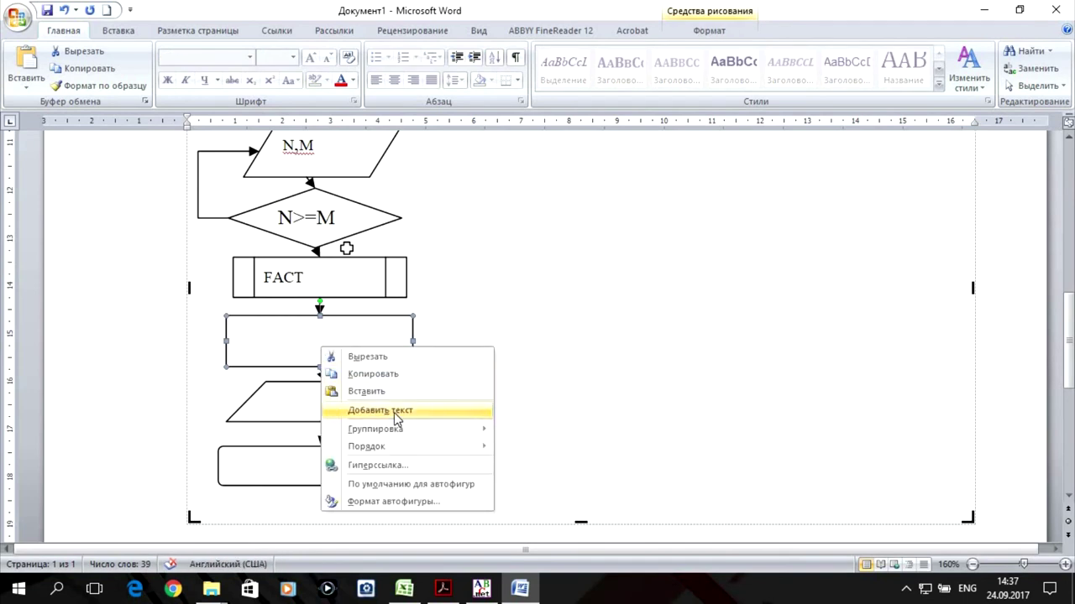
click(396, 415)
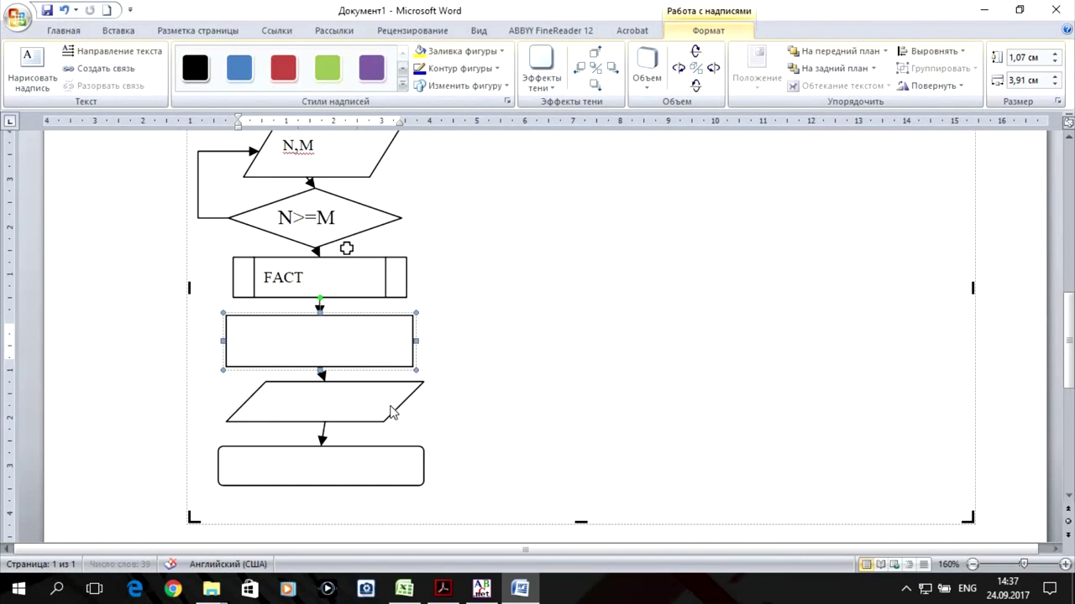
key(ctrl+v)
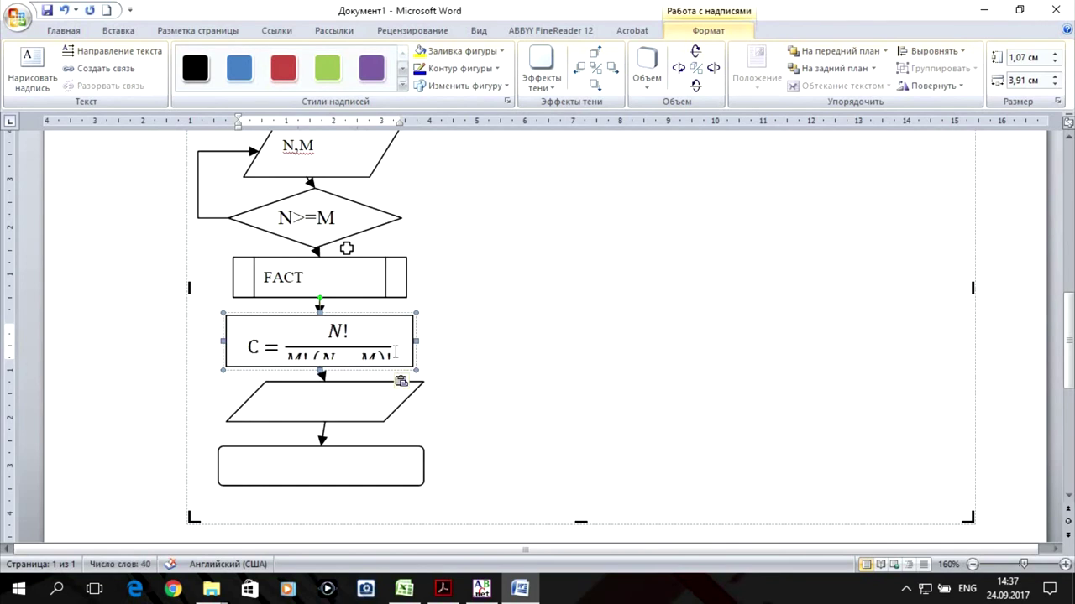
drag(424, 340, 444, 341)
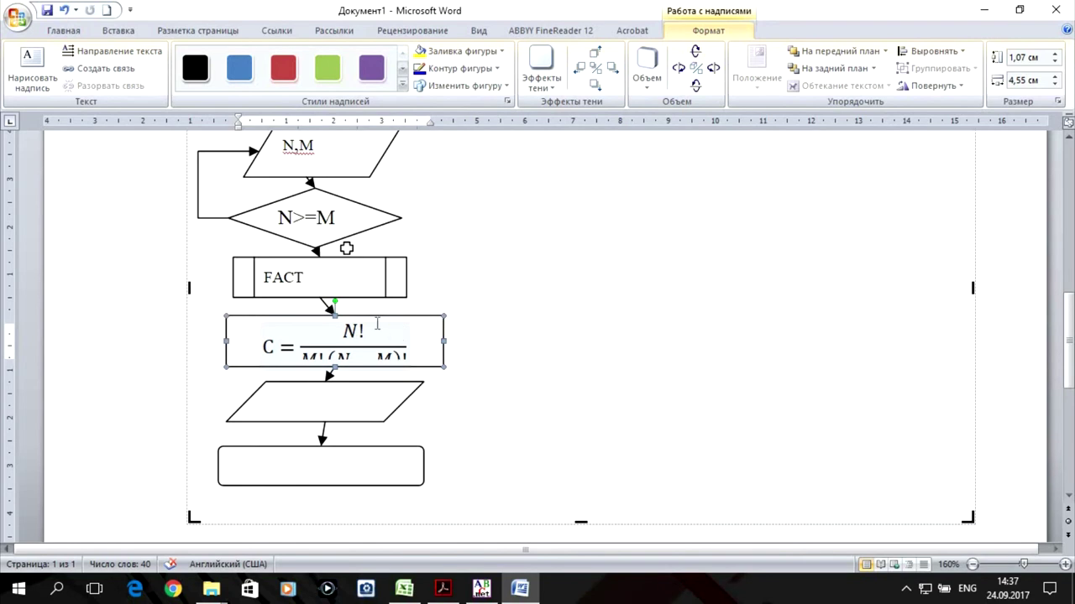
drag(334, 312, 334, 303)
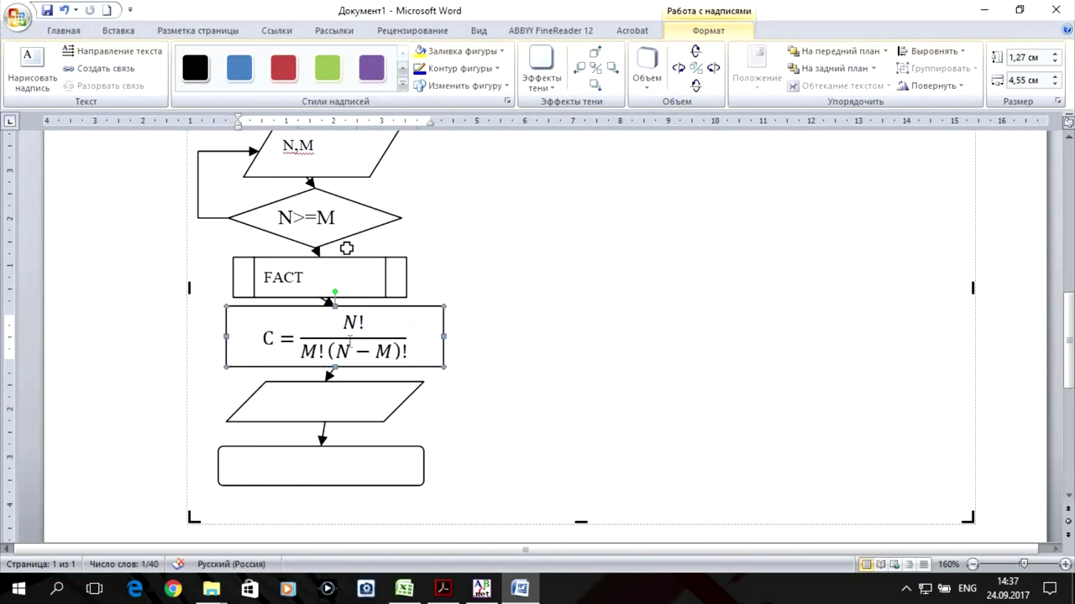
click(331, 409)
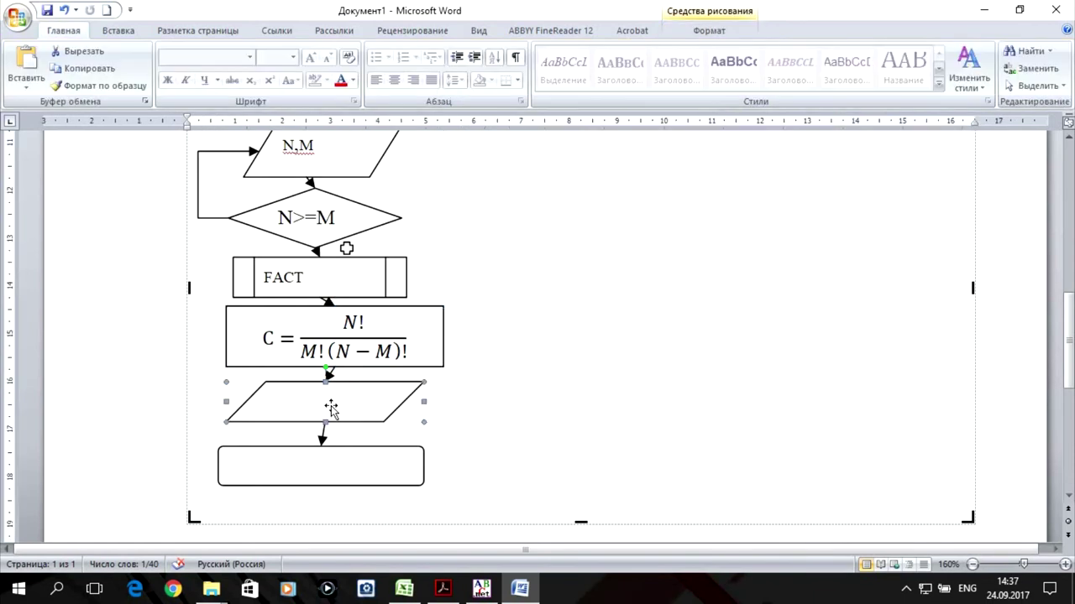
Label the output parallelogram C.
right_click(332, 410)
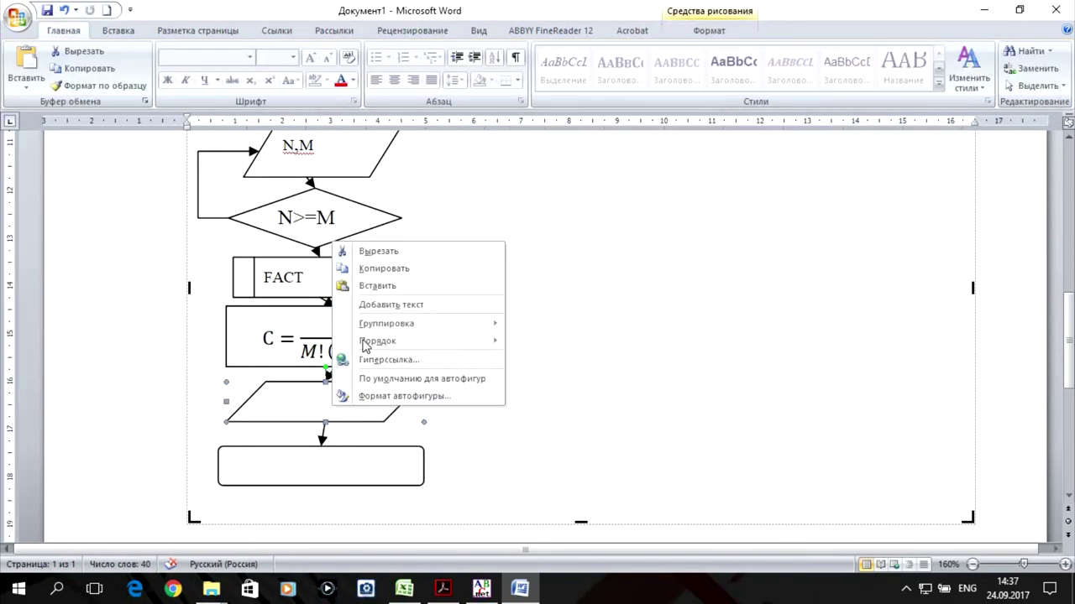
click(401, 313)
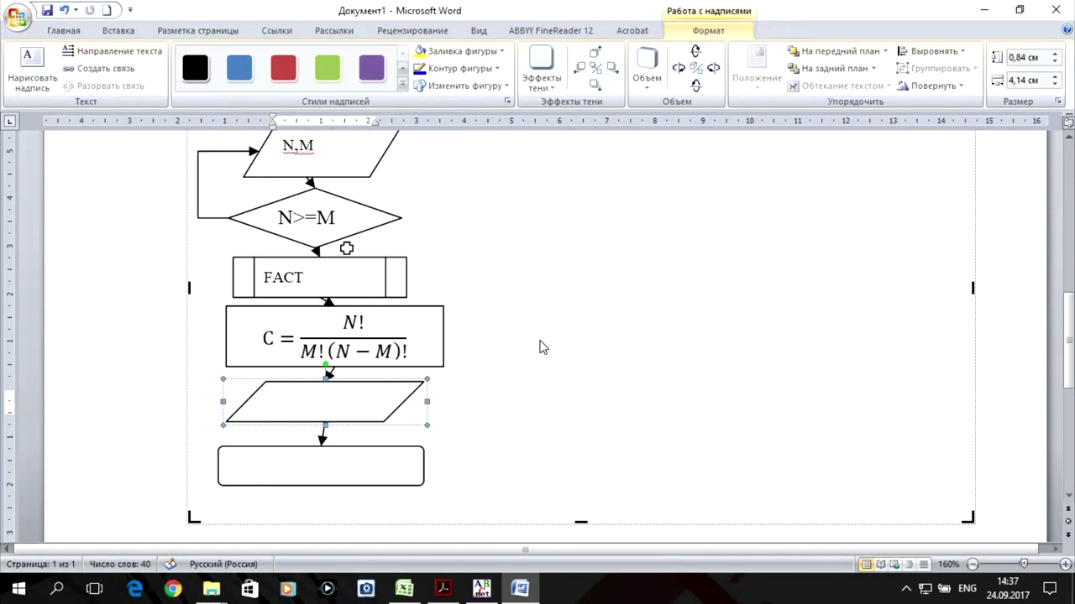
text(C)
Label the bottom rounded end box КОНЕЦ.
click(320, 475)
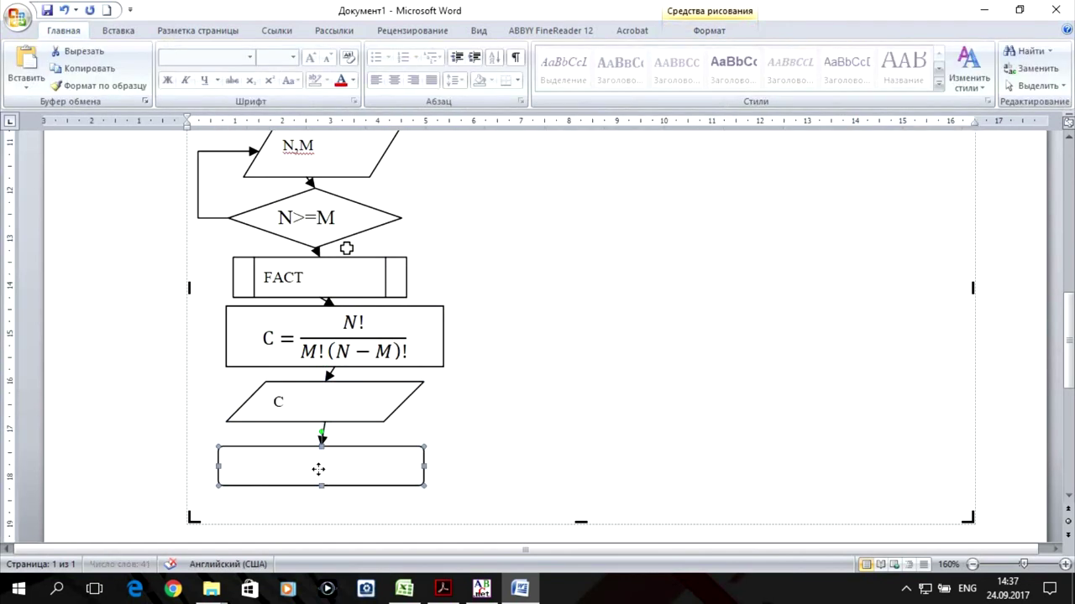
right_click(320, 477)
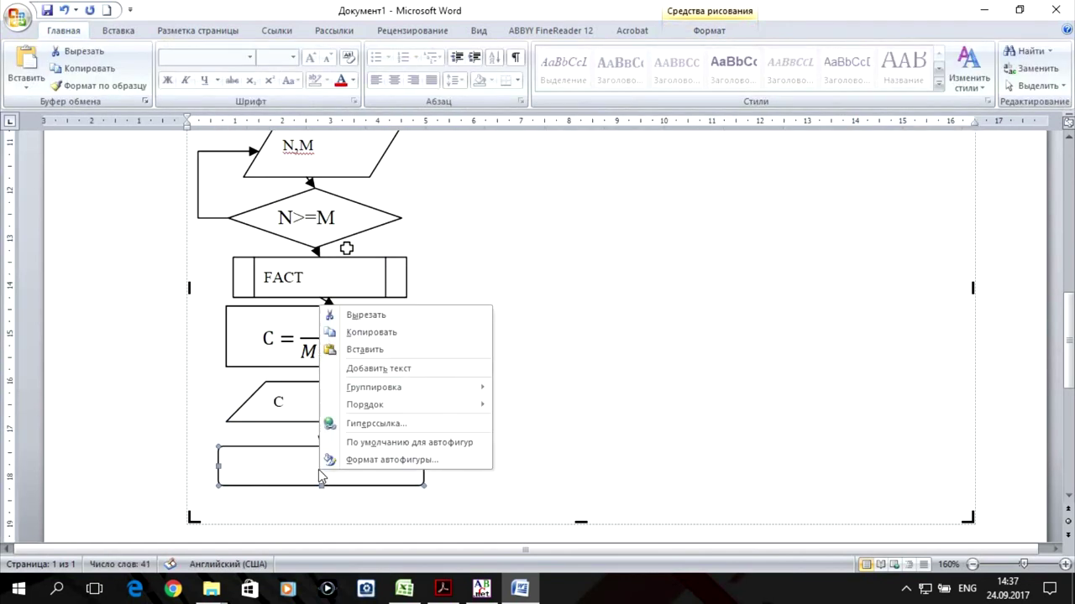
click(391, 378)
text(КОНЕ)
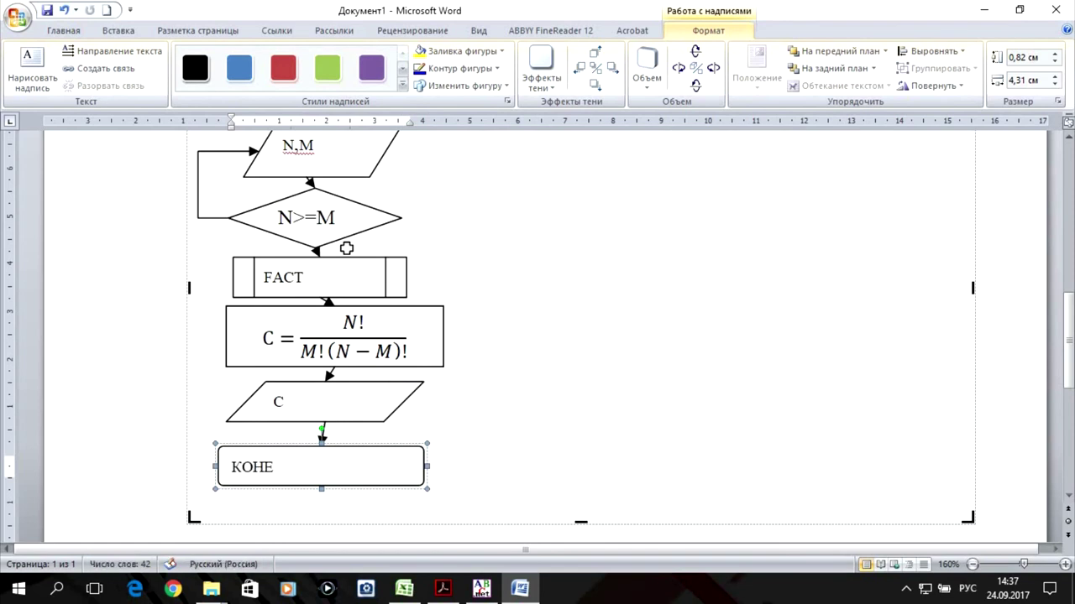
click(636, 391)
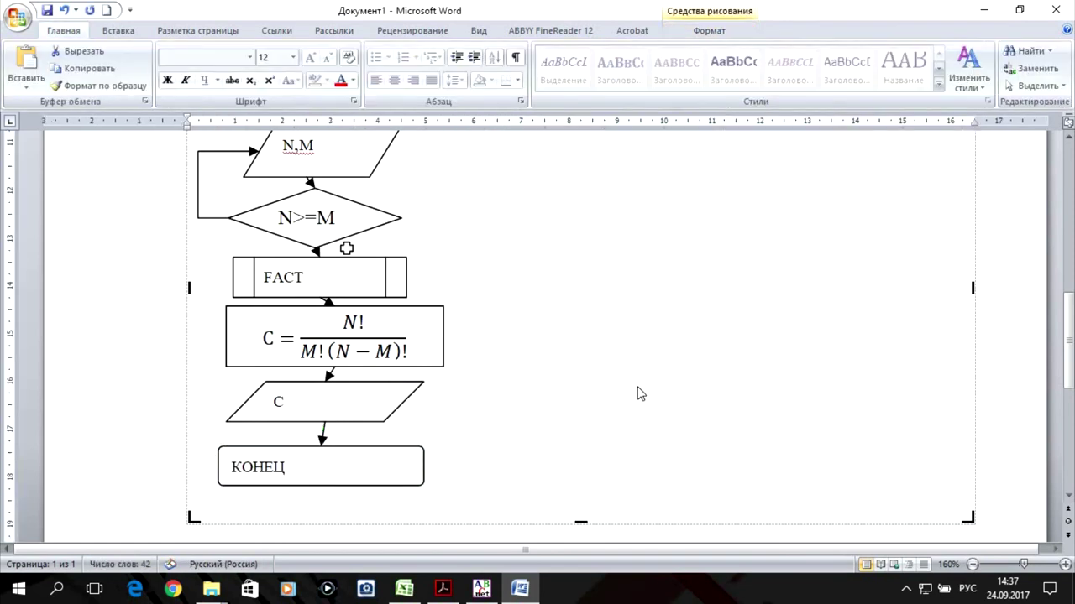
Draw a flowchart box at the canvas's top right, level with НАЧАЛО.
scroll(638, 392, up, 2)
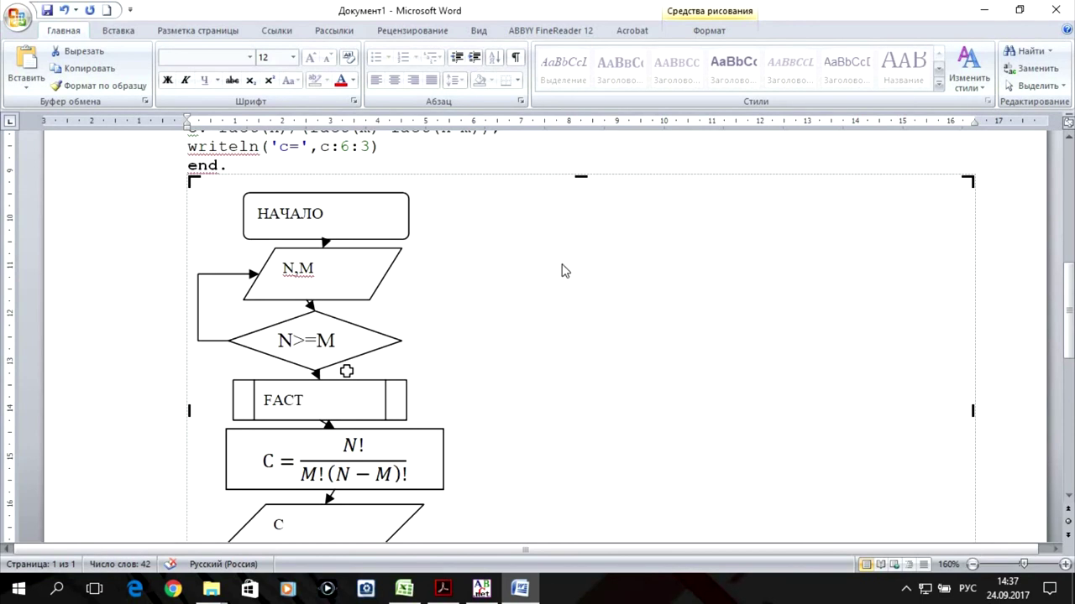
scroll(647, 272, down, 1)
scroll(646, 273, up, 2)
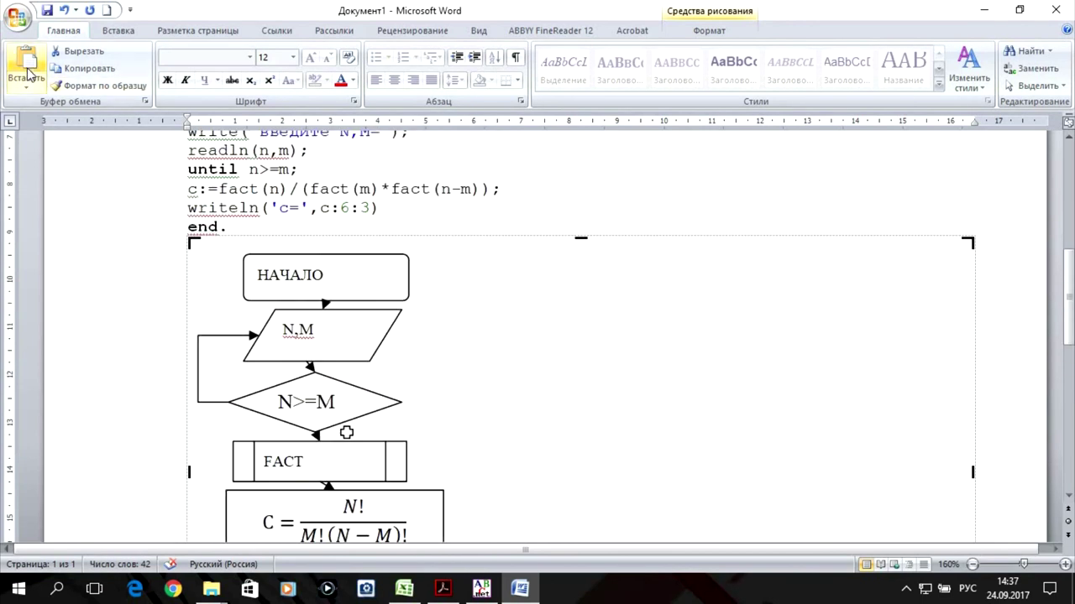
click(129, 30)
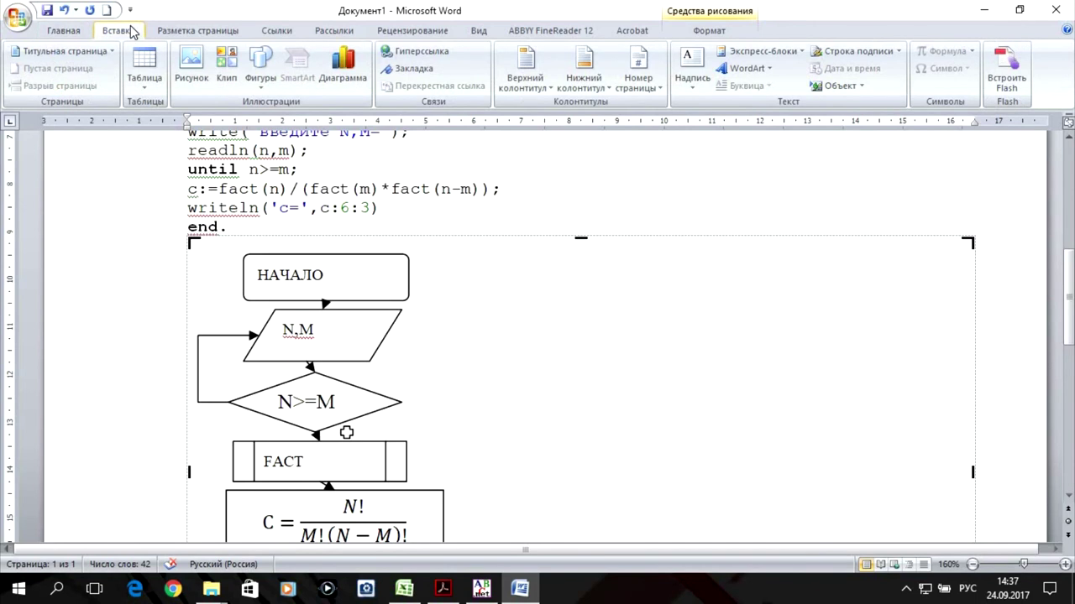
click(260, 71)
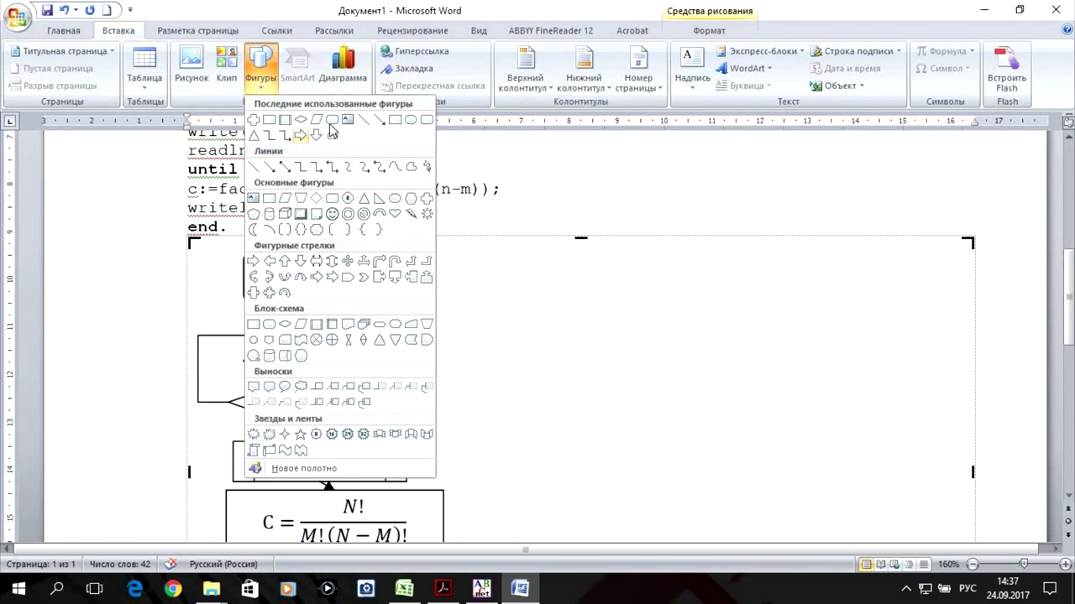
click(269, 324)
drag(660, 261, 802, 300)
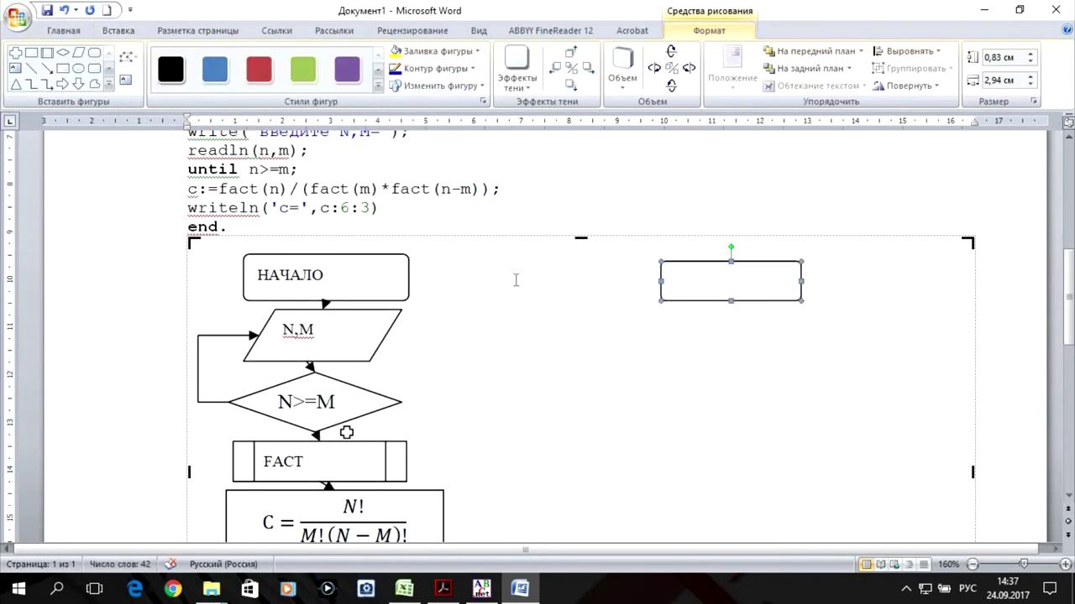
scroll(516, 281, up, 3)
scroll(517, 281, down, 2)
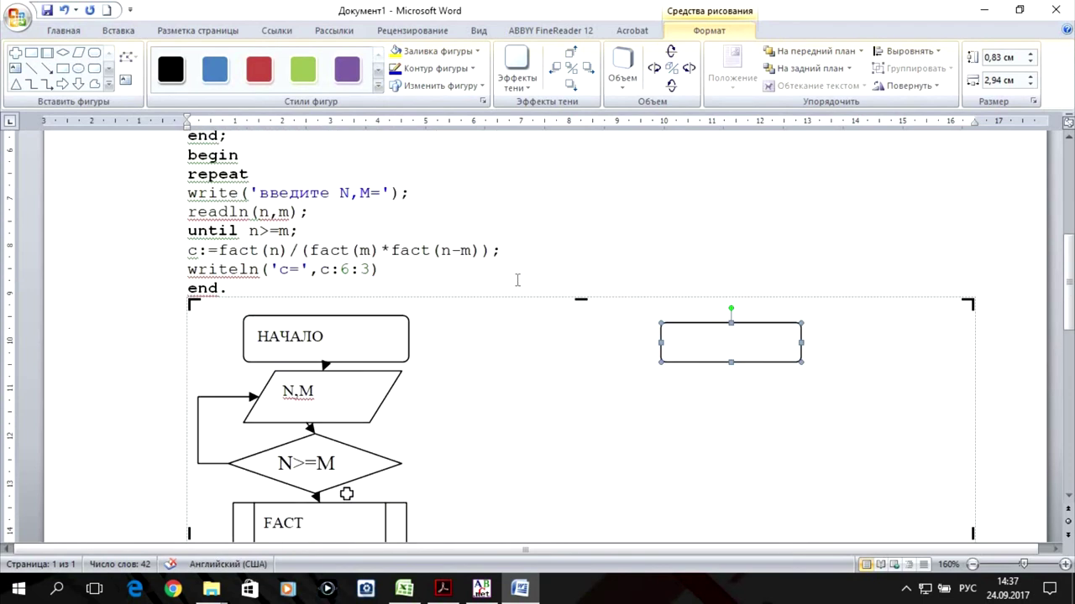
click(31, 52)
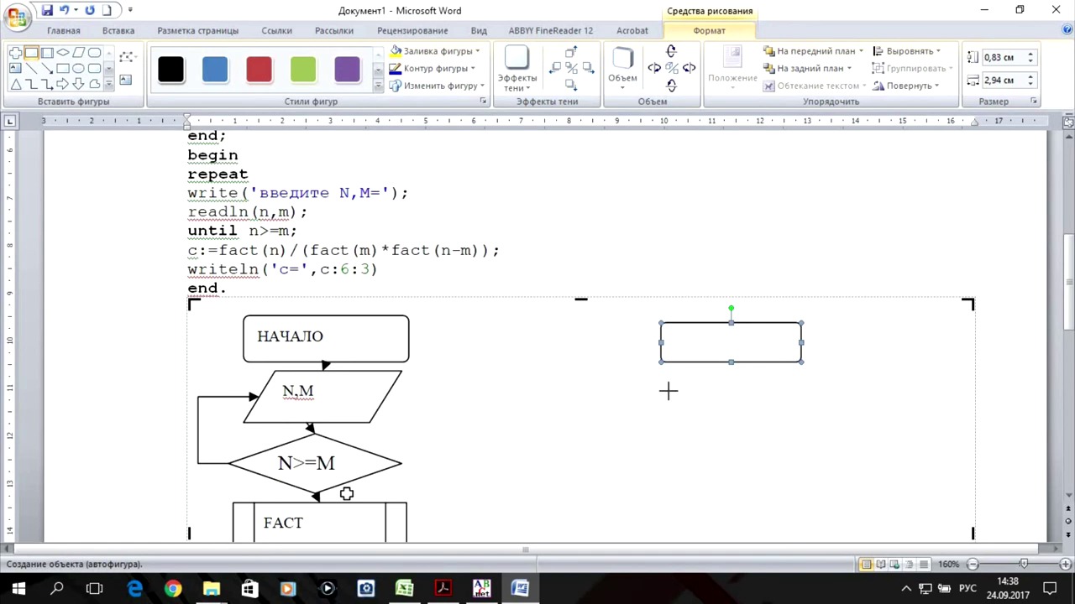
drag(665, 379, 806, 411)
scroll(878, 367, down, 1)
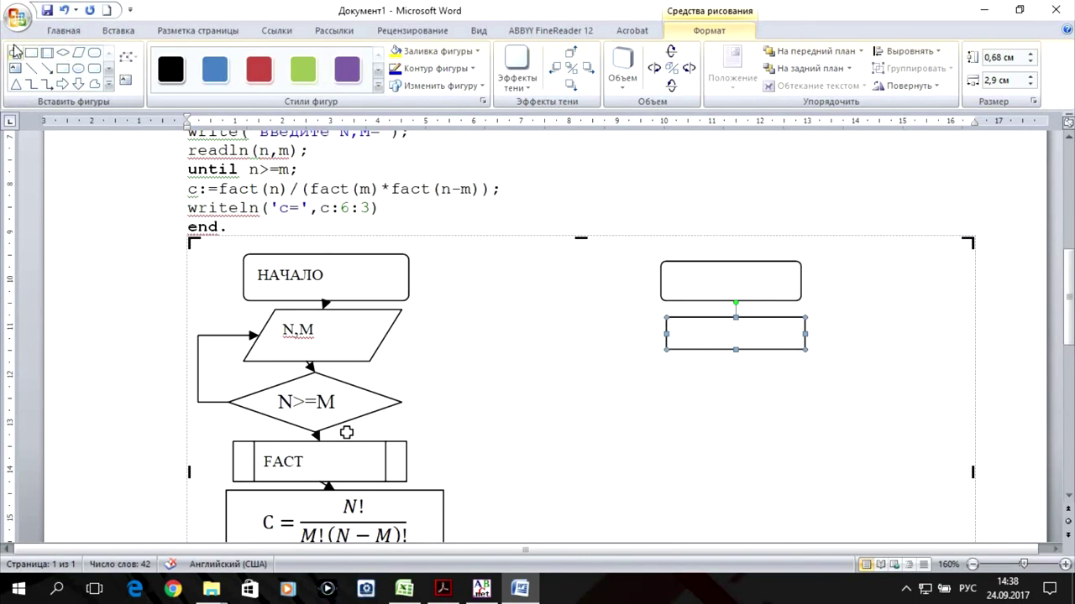
click(109, 85)
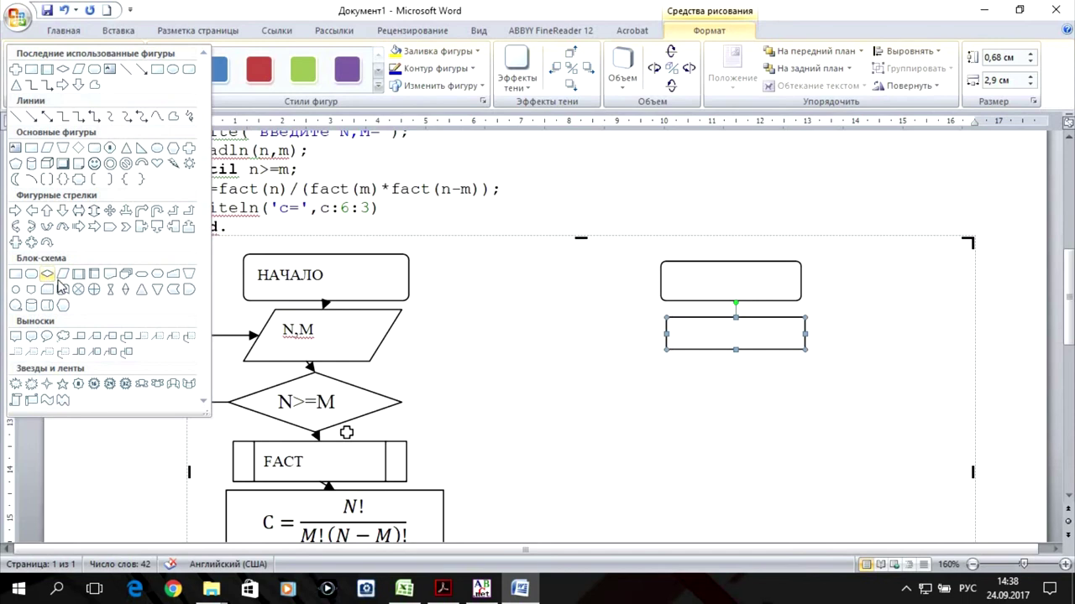
click(142, 277)
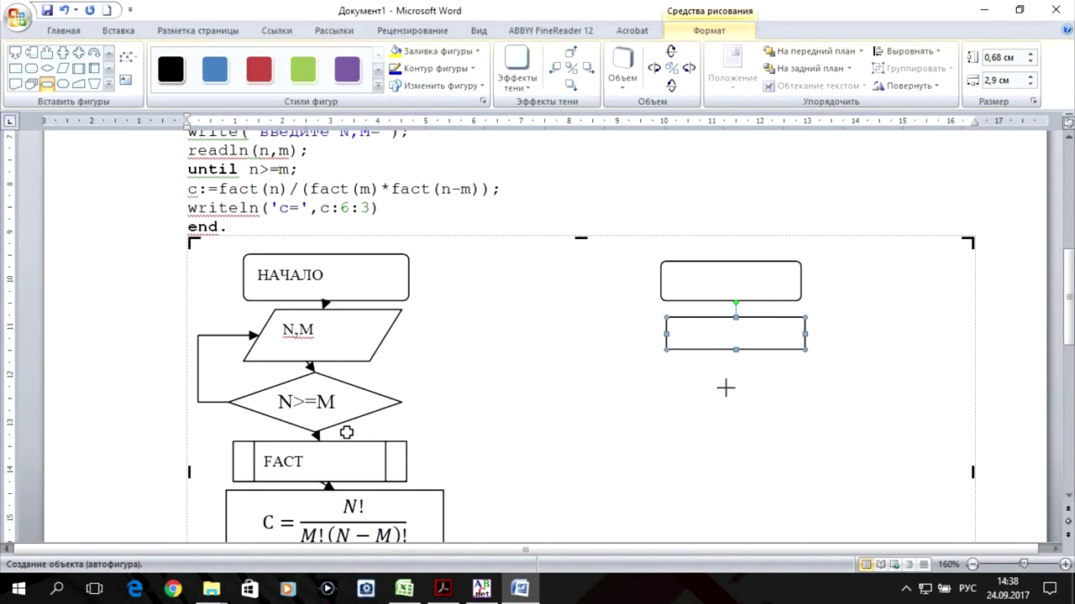
drag(666, 362, 823, 403)
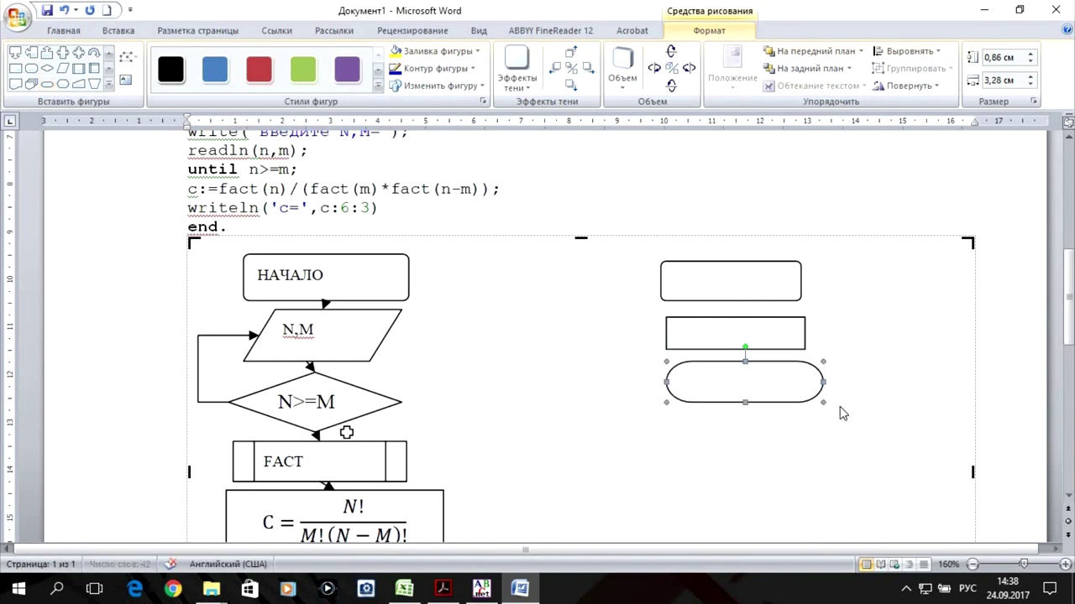
key(Delete)
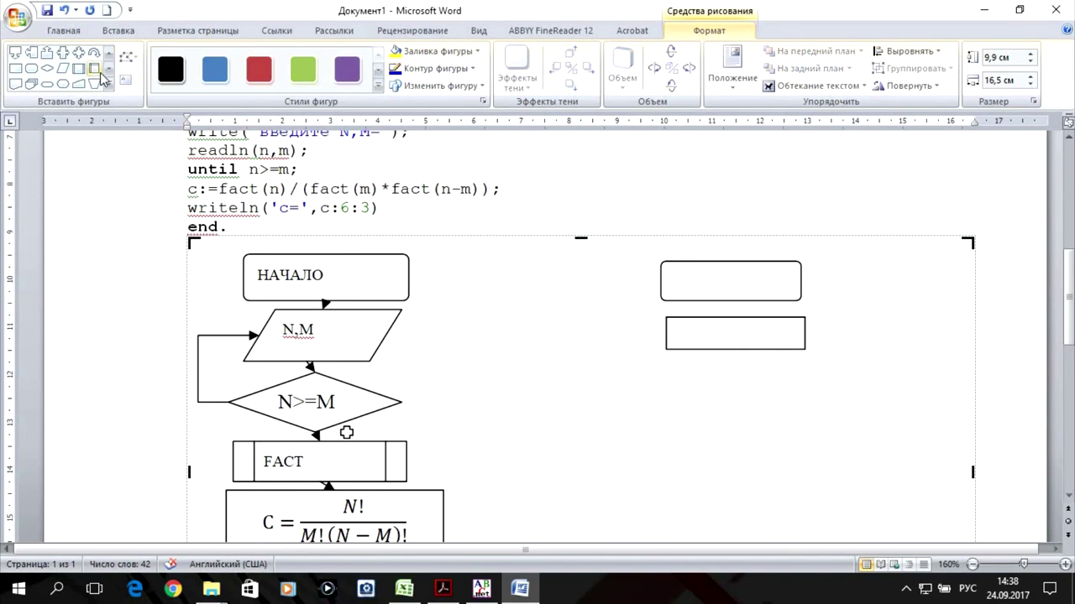
click(109, 86)
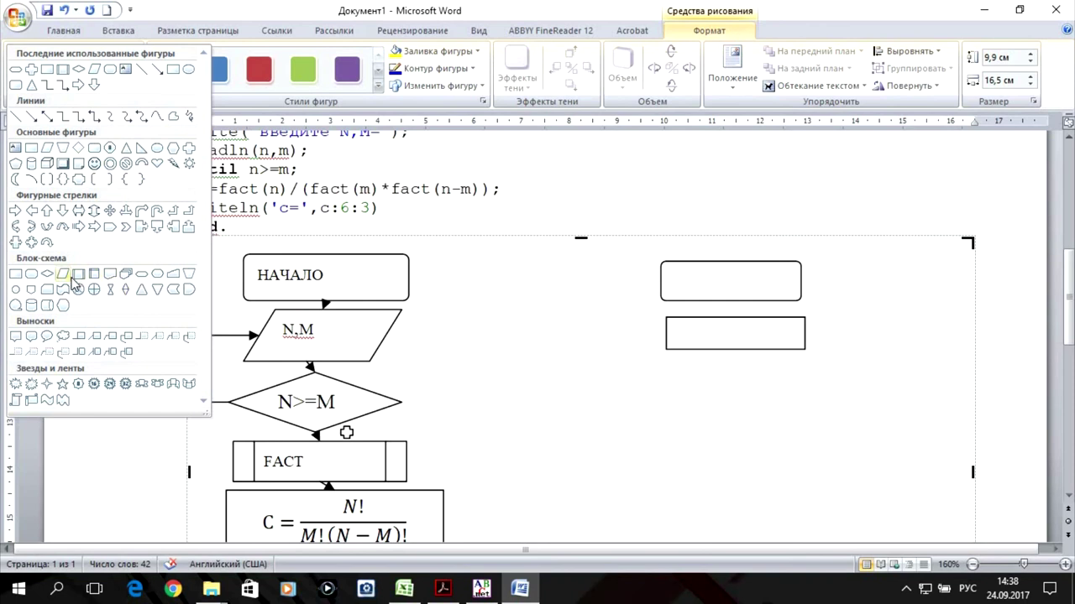
Draw a preparation hexagon and a rectangle beneath it in the second column.
click(161, 274)
drag(668, 374, 806, 426)
scroll(825, 369, down, 1)
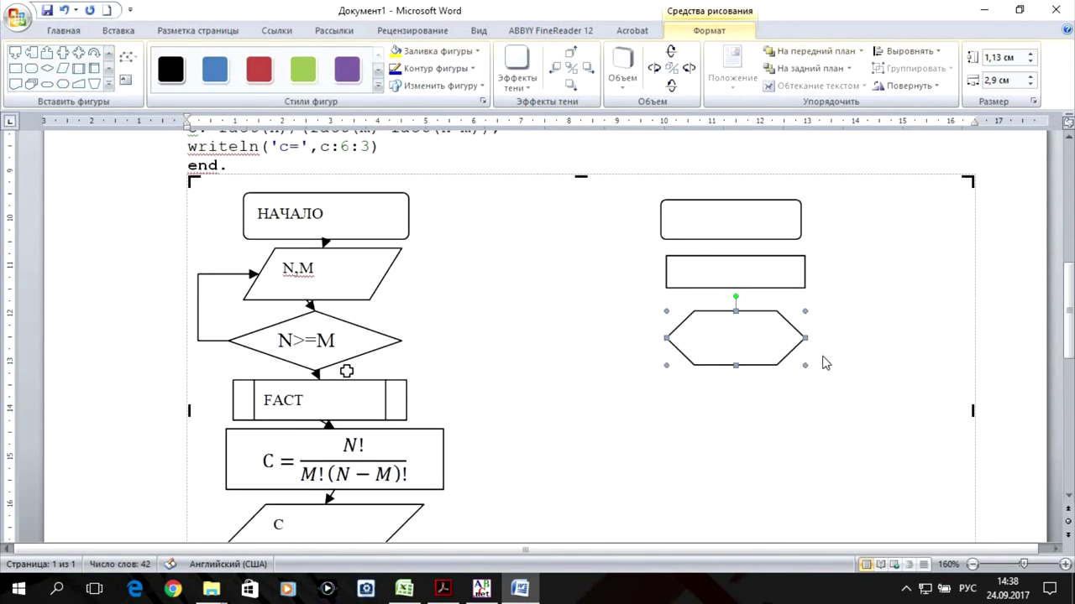
click(15, 68)
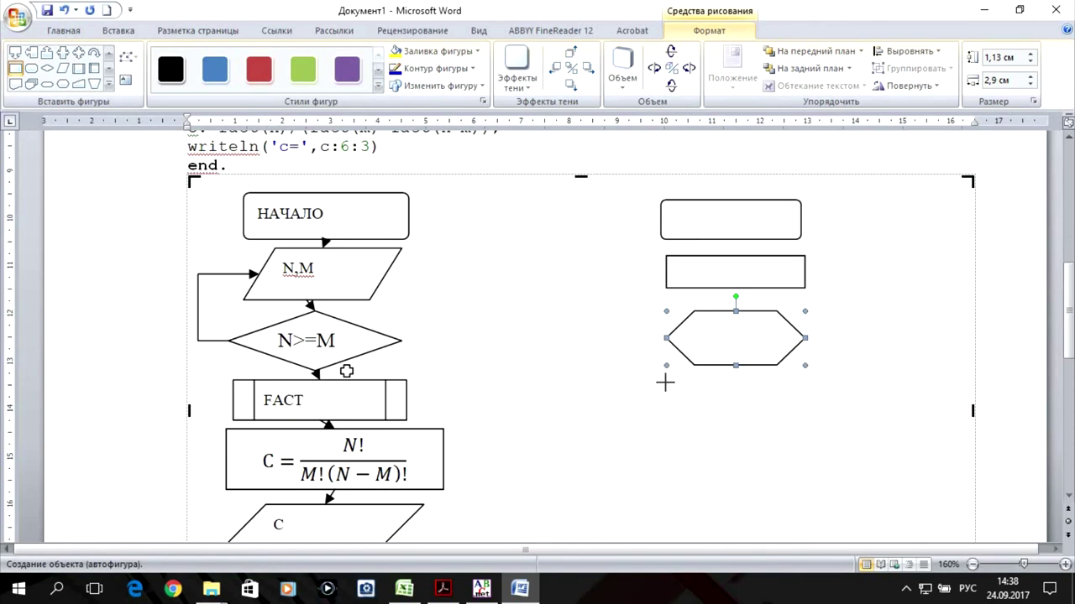
drag(665, 381, 815, 429)
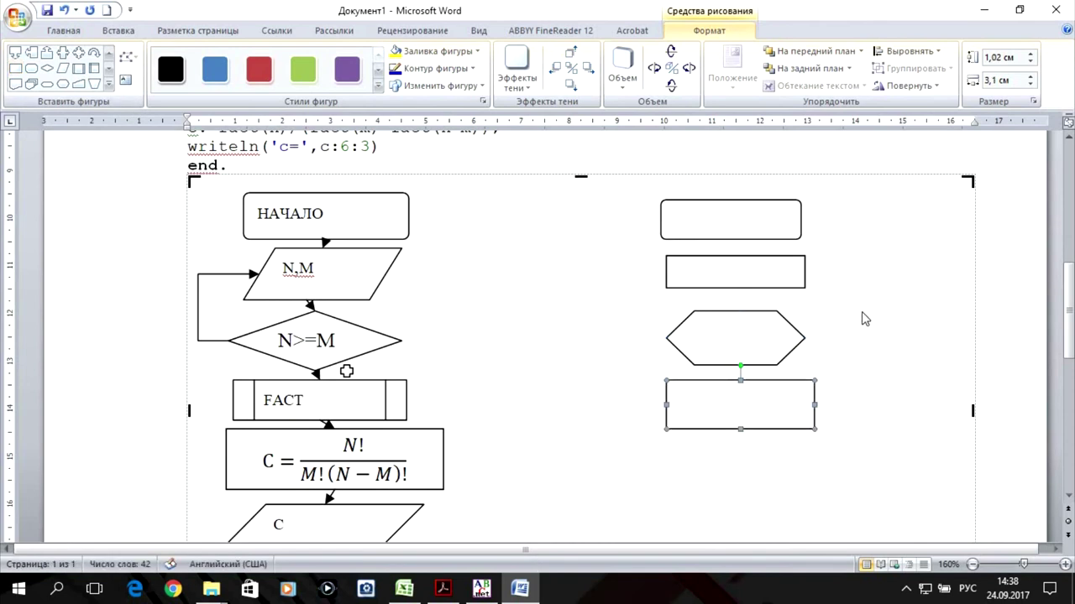
scroll(861, 312, down, 3)
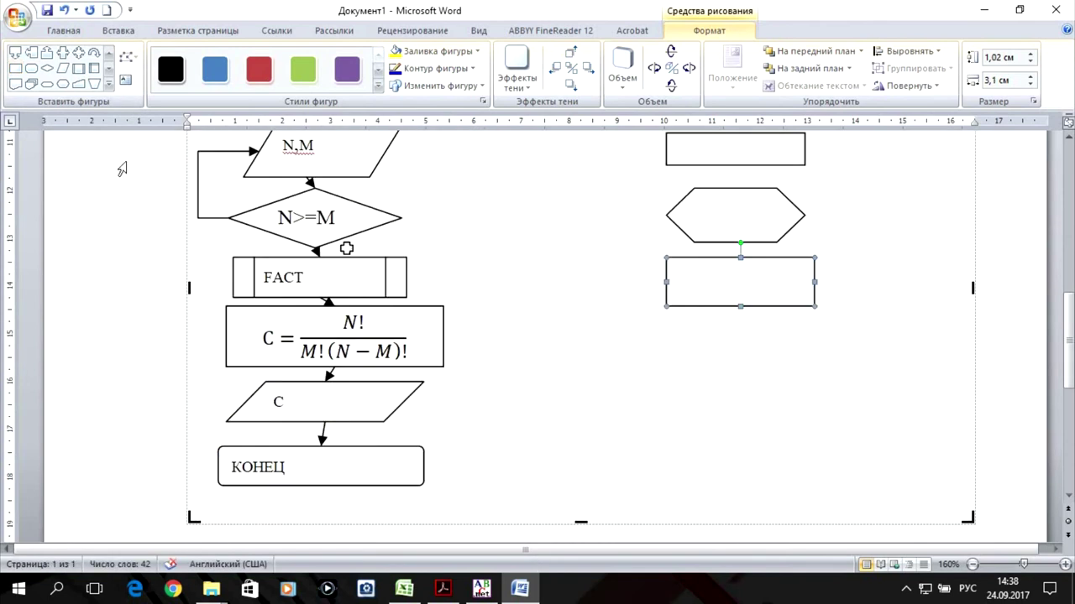
Add a small rectangle right of the hexagon and a rounded end box at lower right.
click(15, 68)
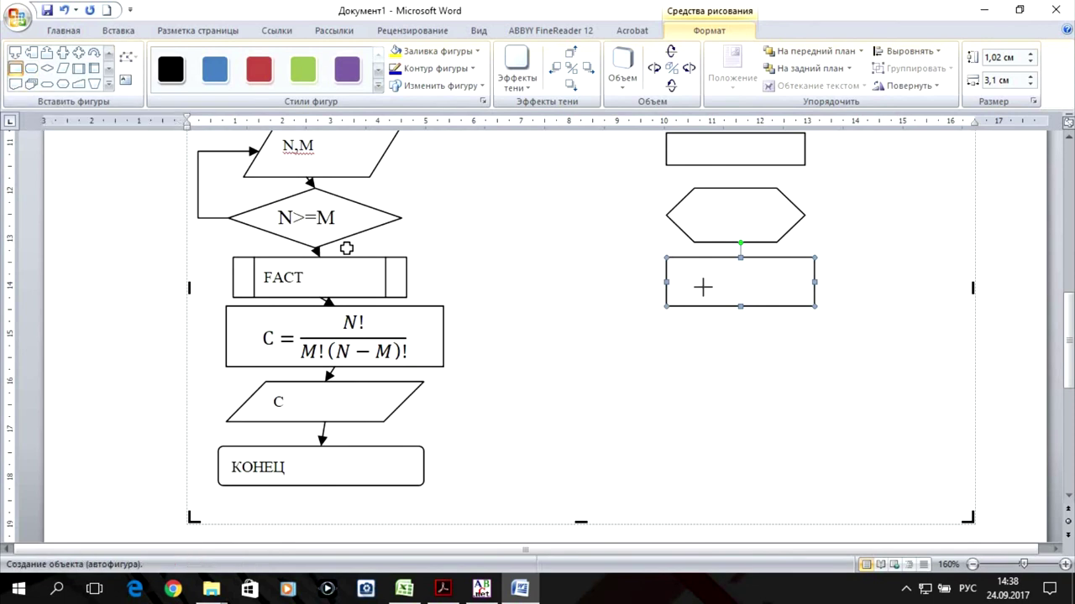
drag(871, 201, 945, 238)
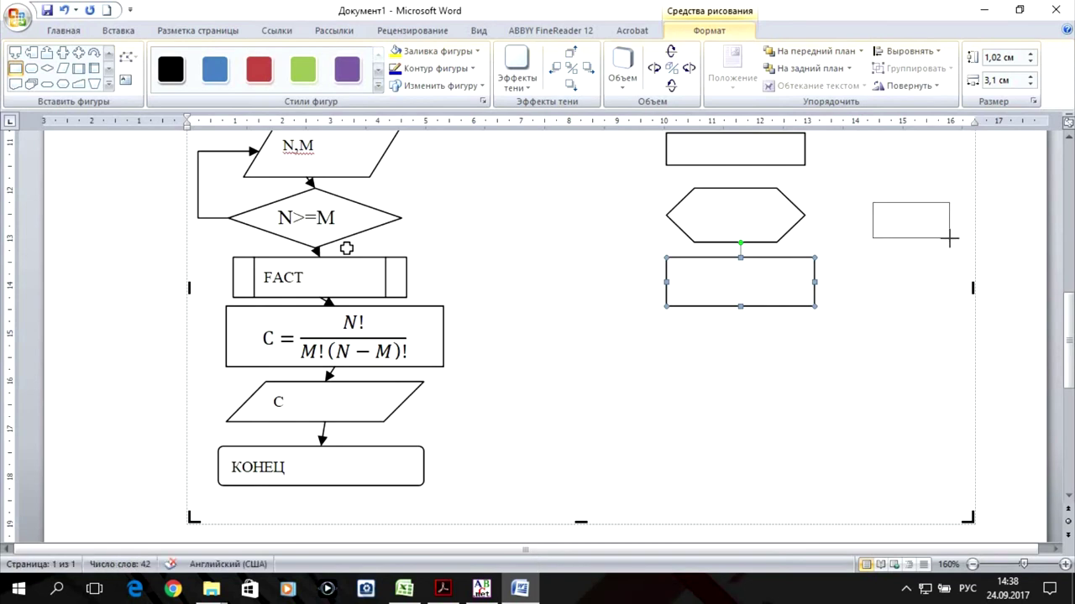
drag(945, 238, 959, 242)
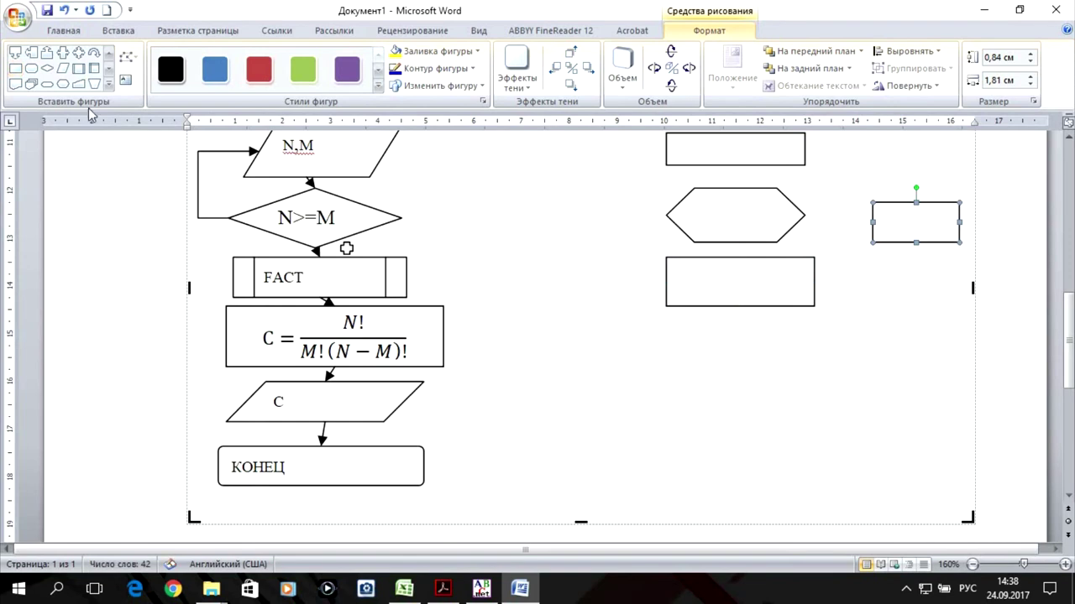
click(31, 69)
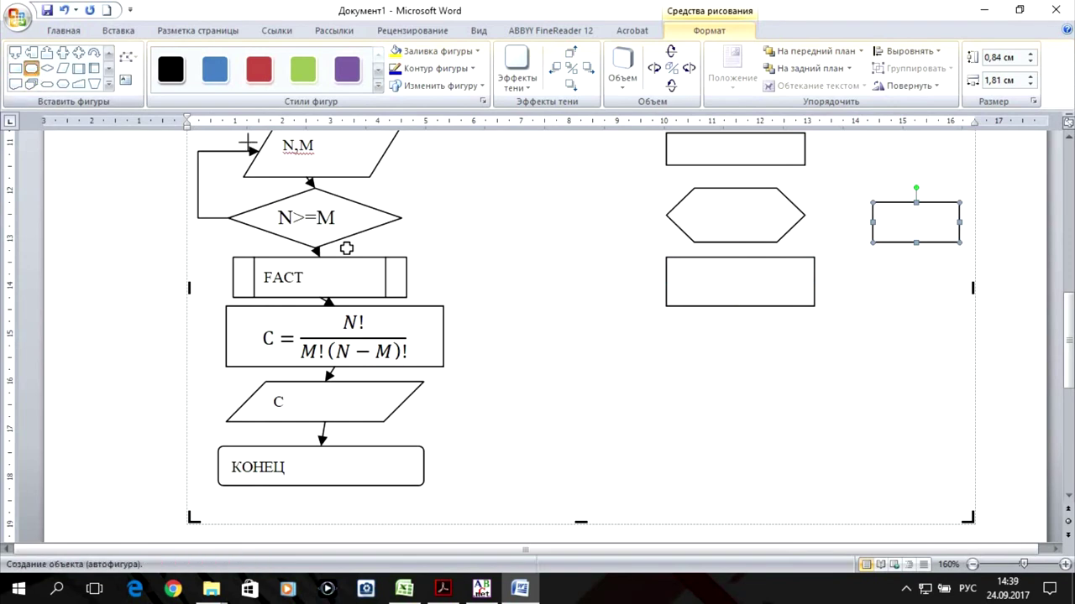
drag(805, 337, 958, 377)
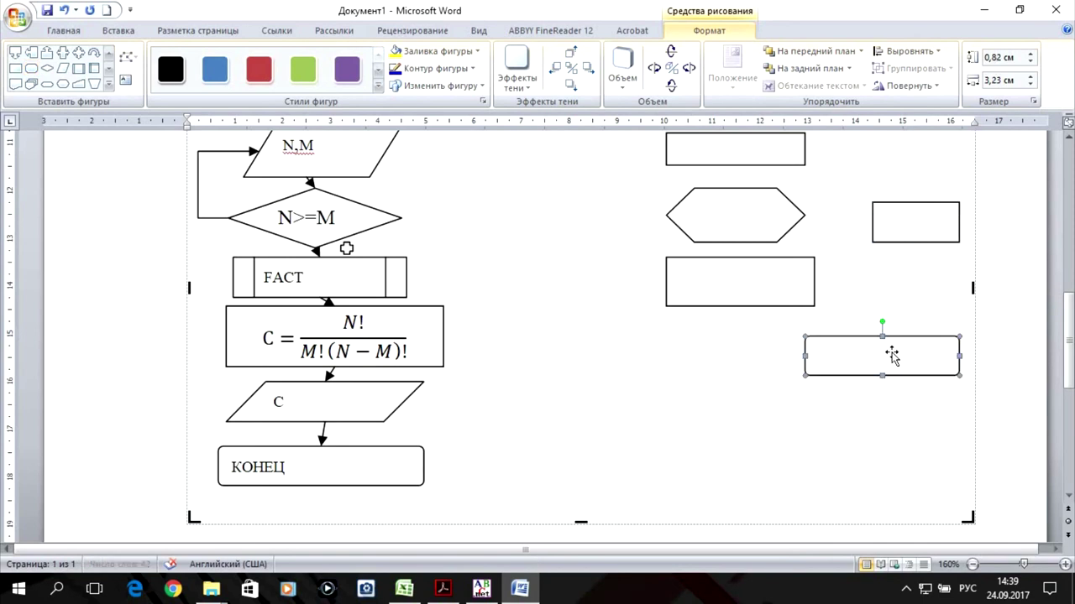
scroll(806, 319, up, 3)
click(686, 225)
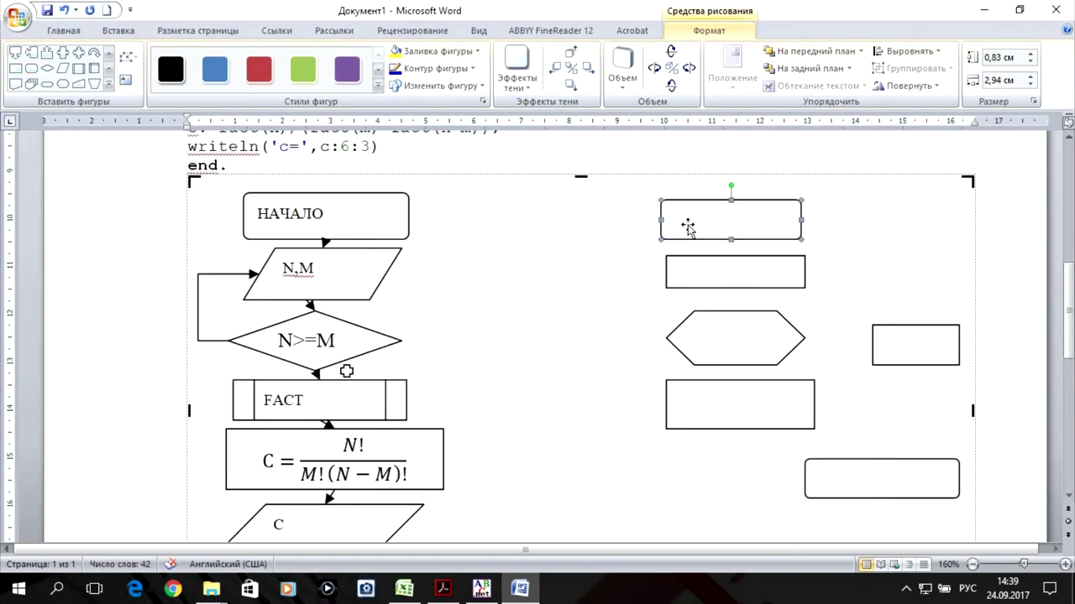
Label the top rounded box НАЧАЛО and the rectangle below it p=1.
right_click(689, 222)
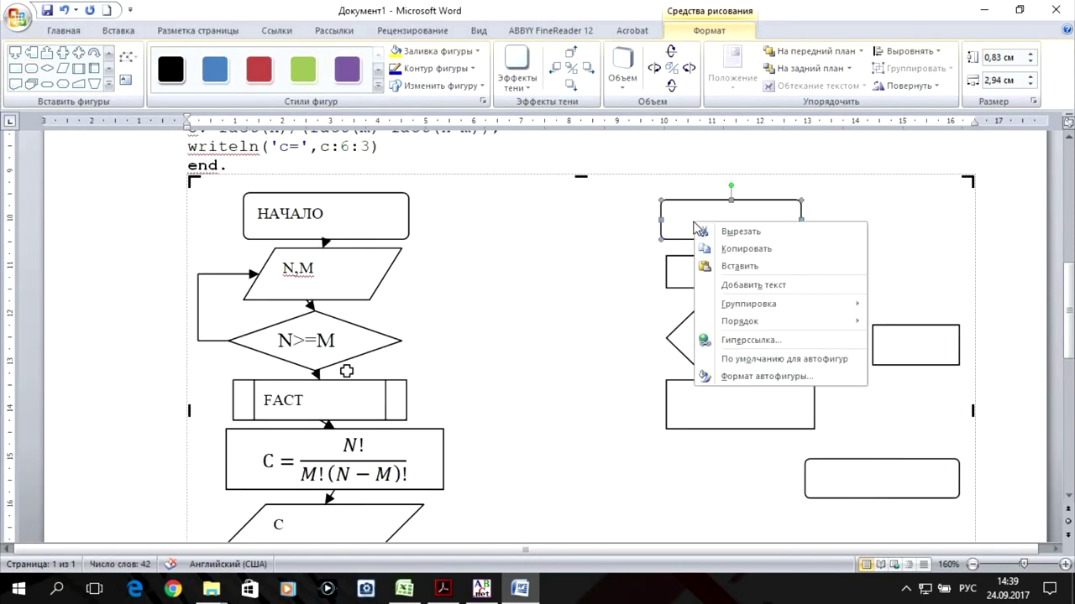
click(781, 285)
text(НАЧАЛО)
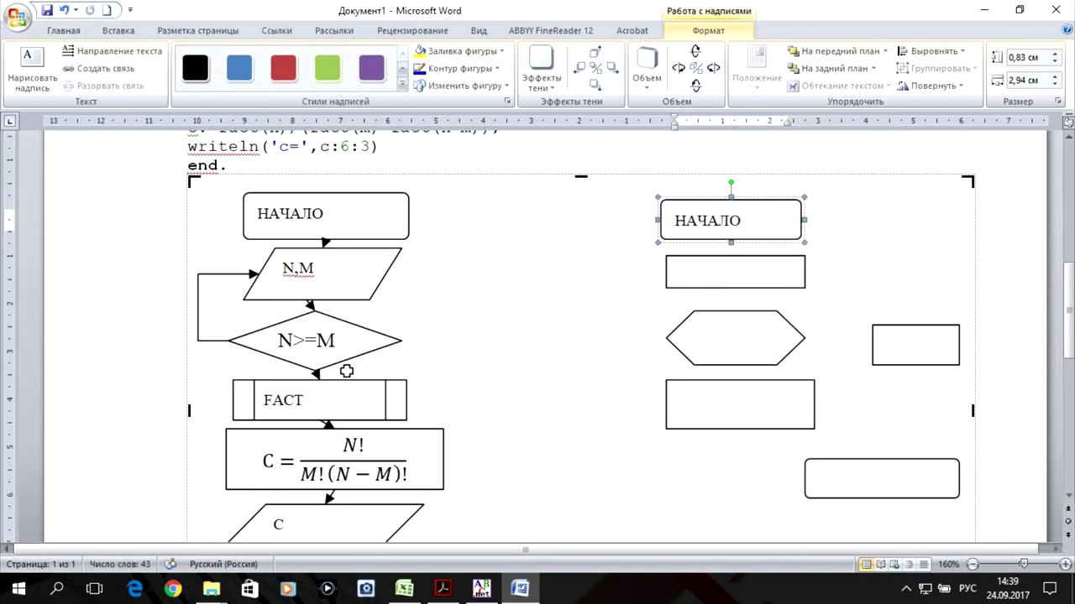
click(717, 277)
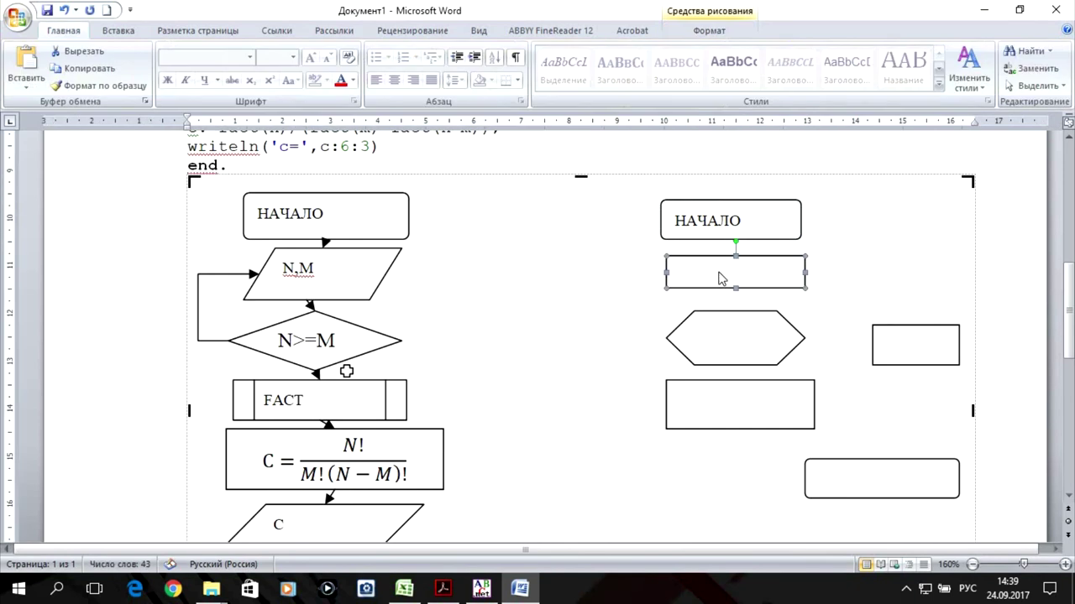
right_click(718, 276)
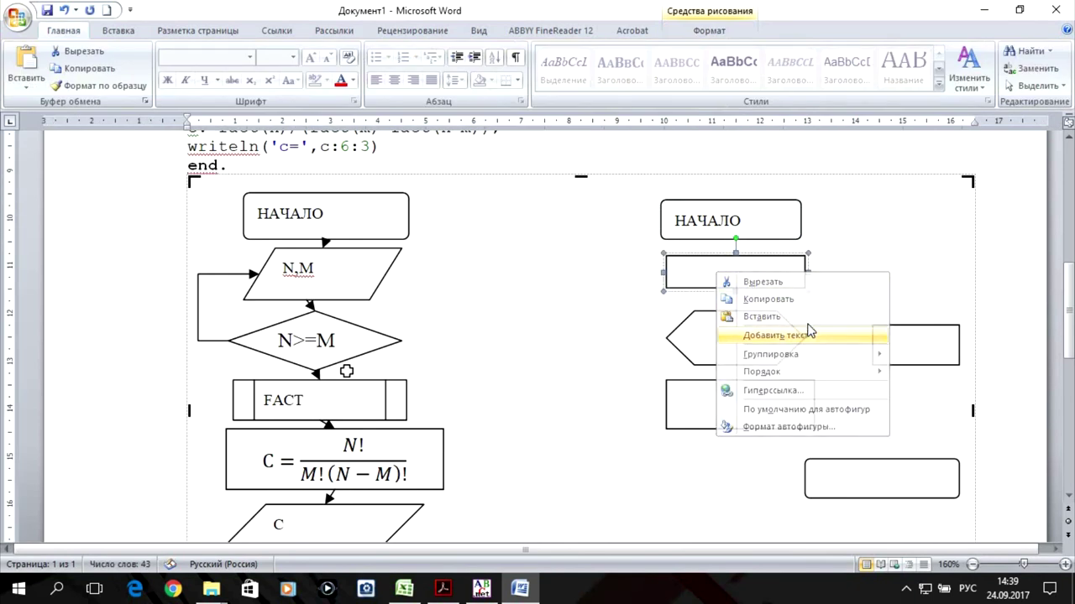
click(802, 337)
key(alt+shift)
text(p=1)
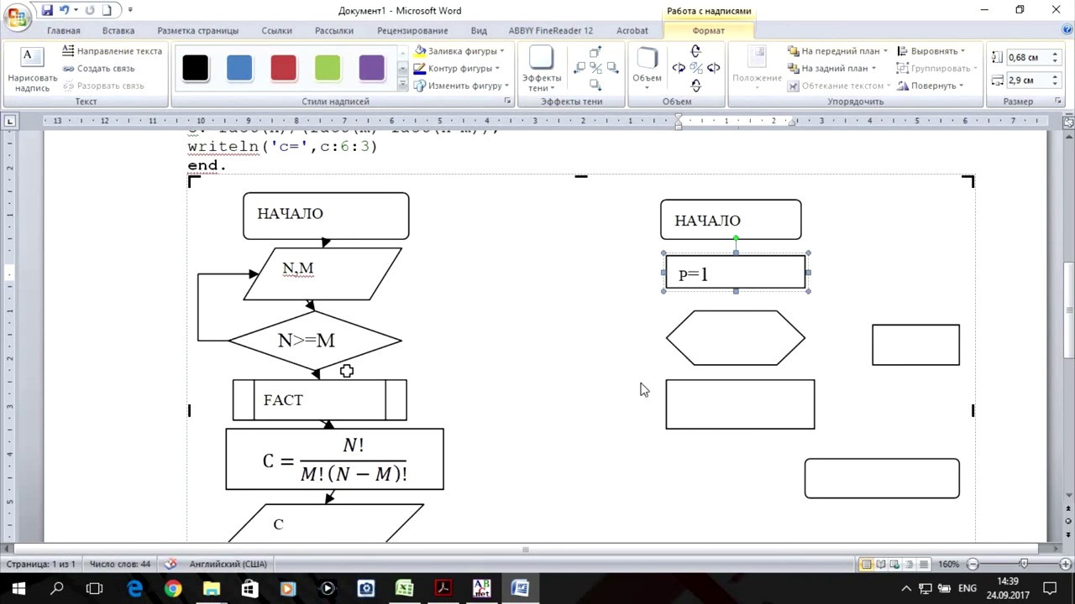
Label the hexagon I=1..N1 and the rectangle beneath it P=P*I.
click(729, 347)
right_click(729, 348)
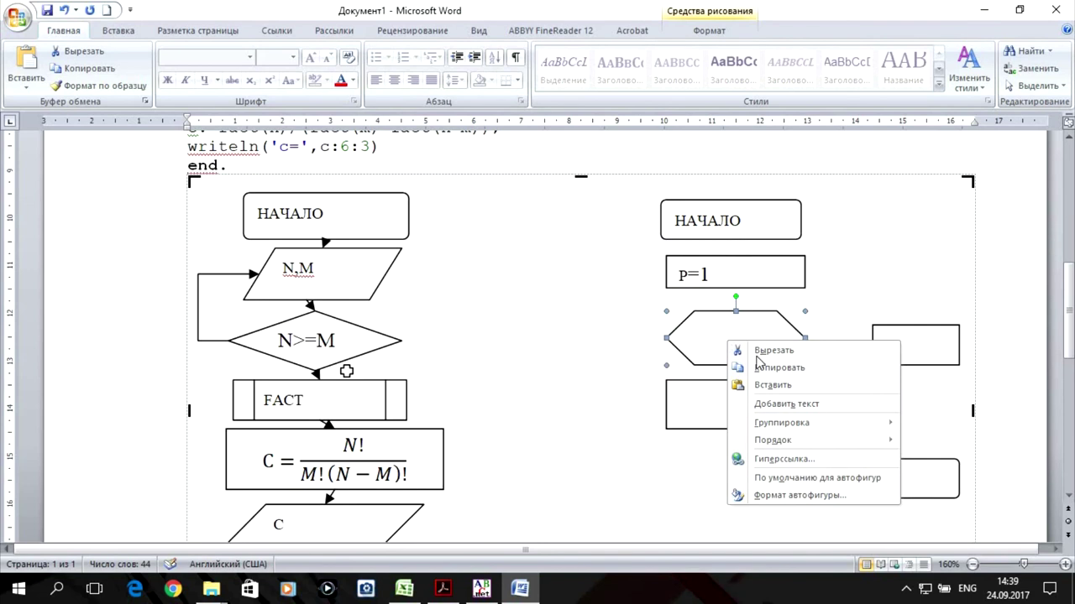
click(796, 401)
text(I=1)
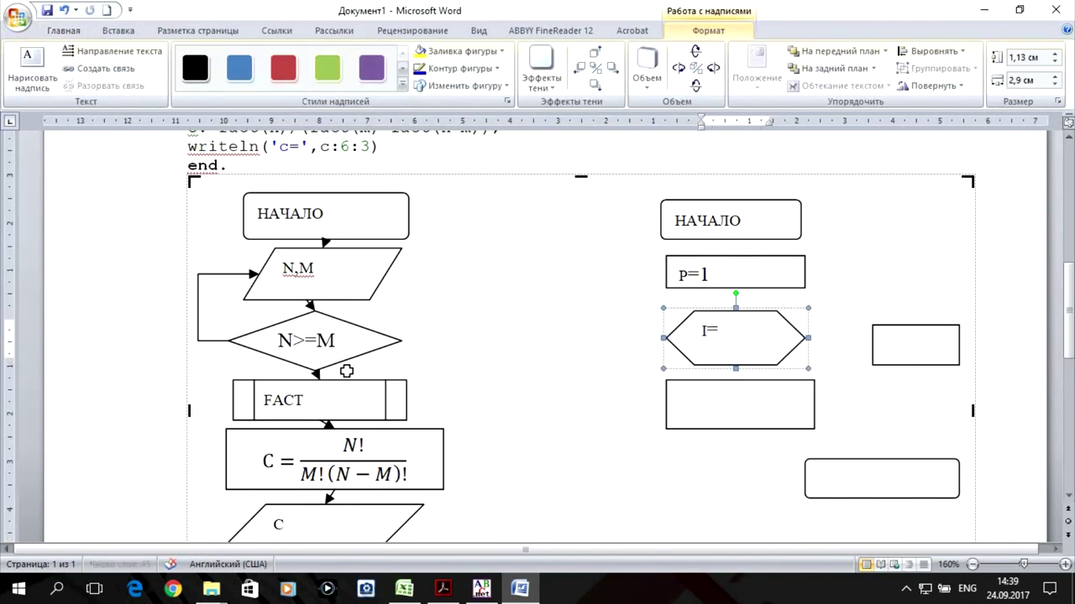
text(..)
text(N1)
click(731, 420)
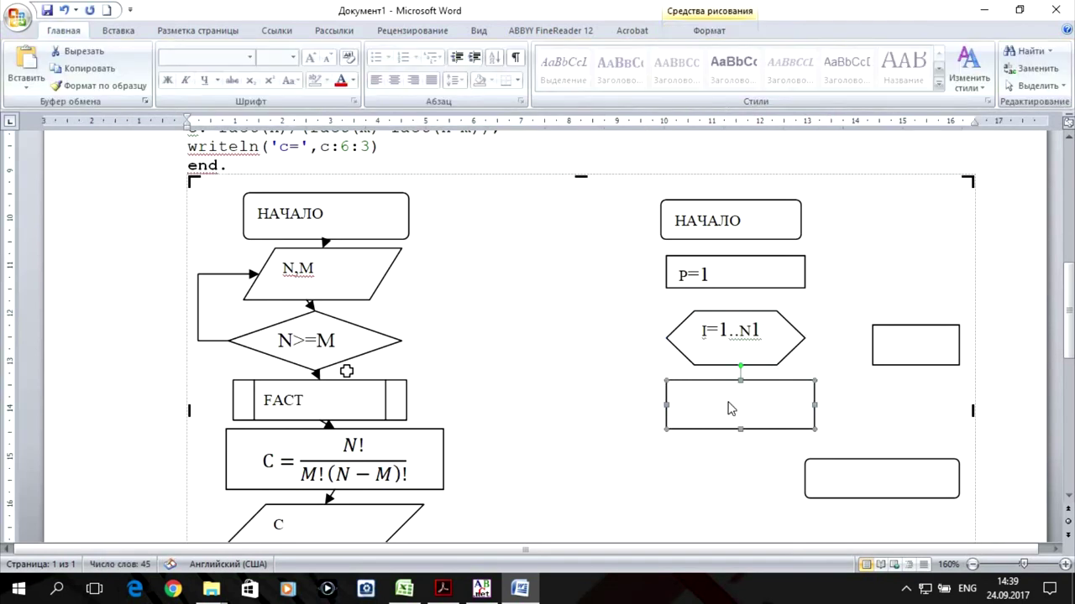
right_click(729, 404)
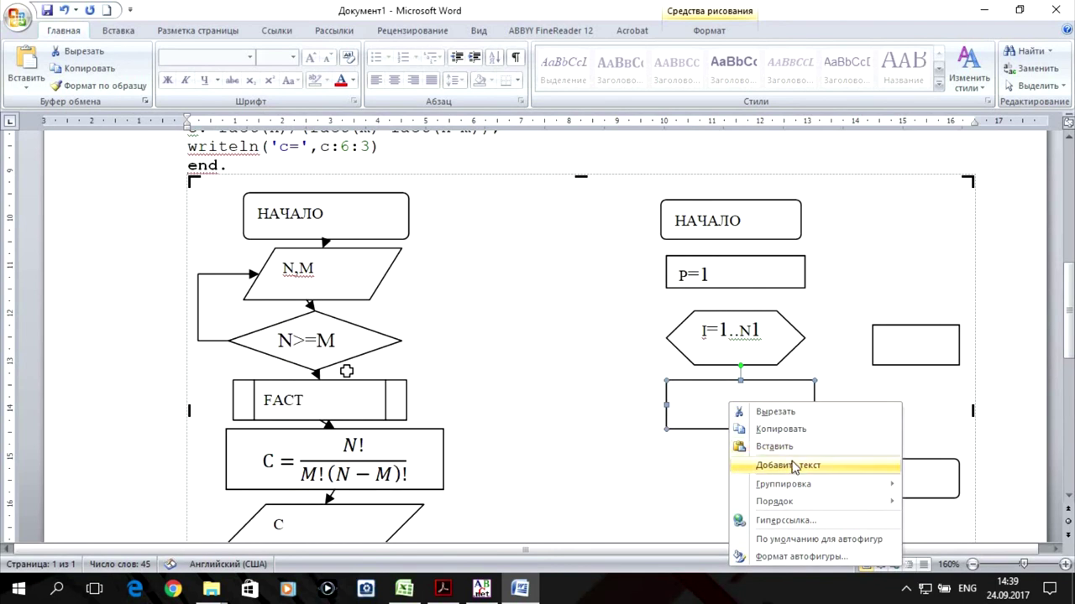
click(787, 466)
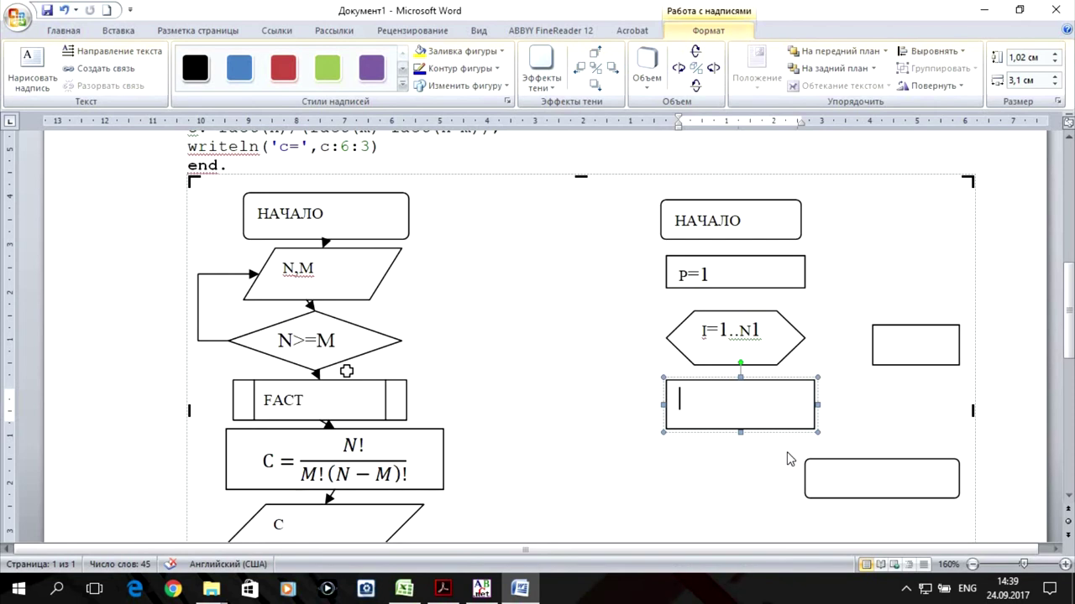
text(P)
text(=P*I)
Label the small right rectangle FACT=P and nudge it slightly left.
click(895, 354)
right_click(898, 354)
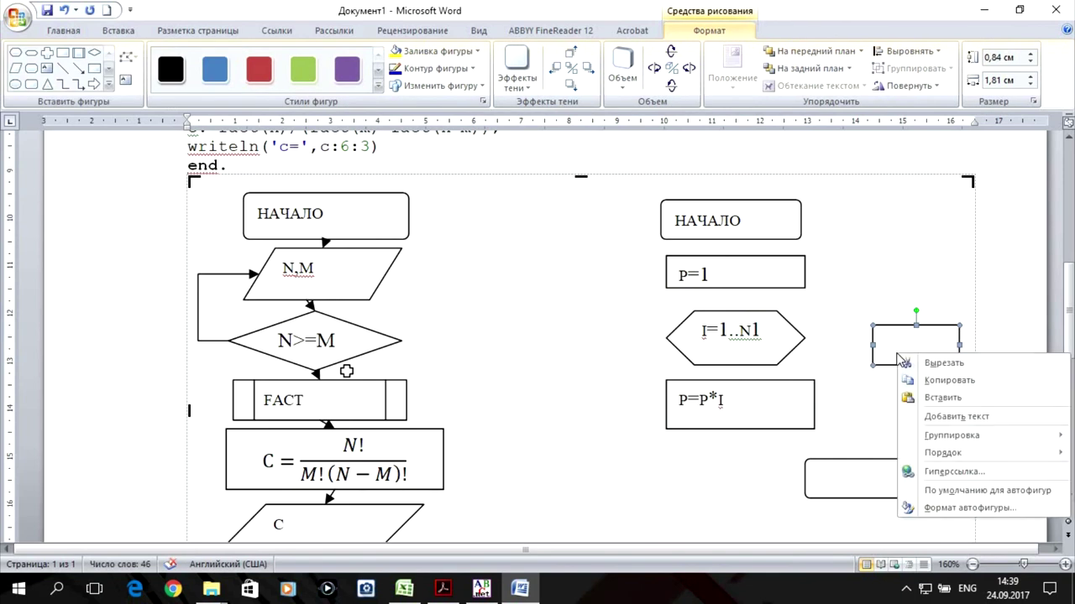
click(963, 416)
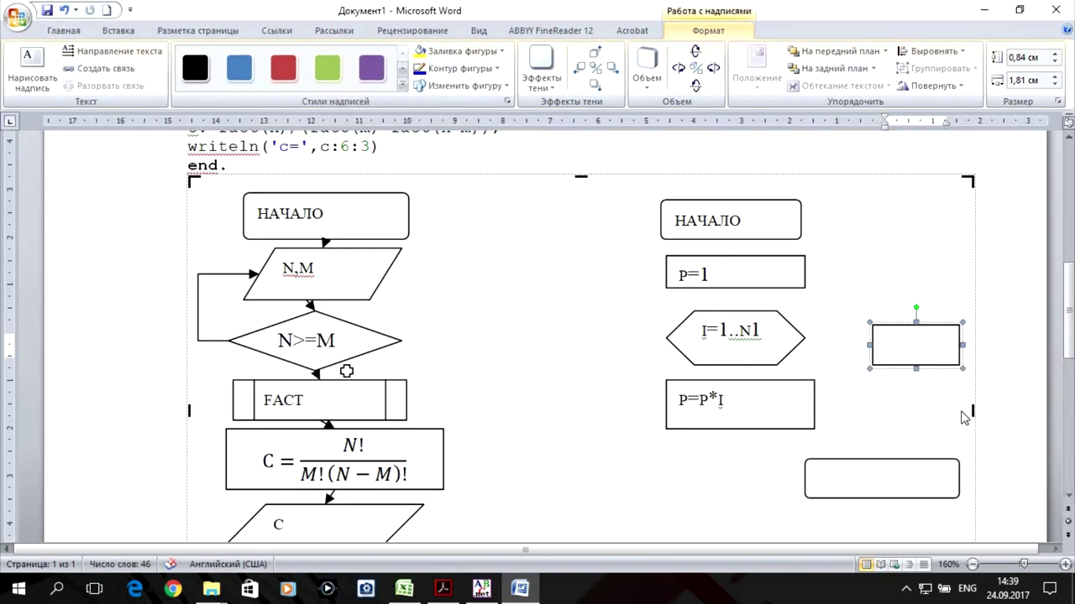
text(FACT=)
drag(872, 354, 855, 344)
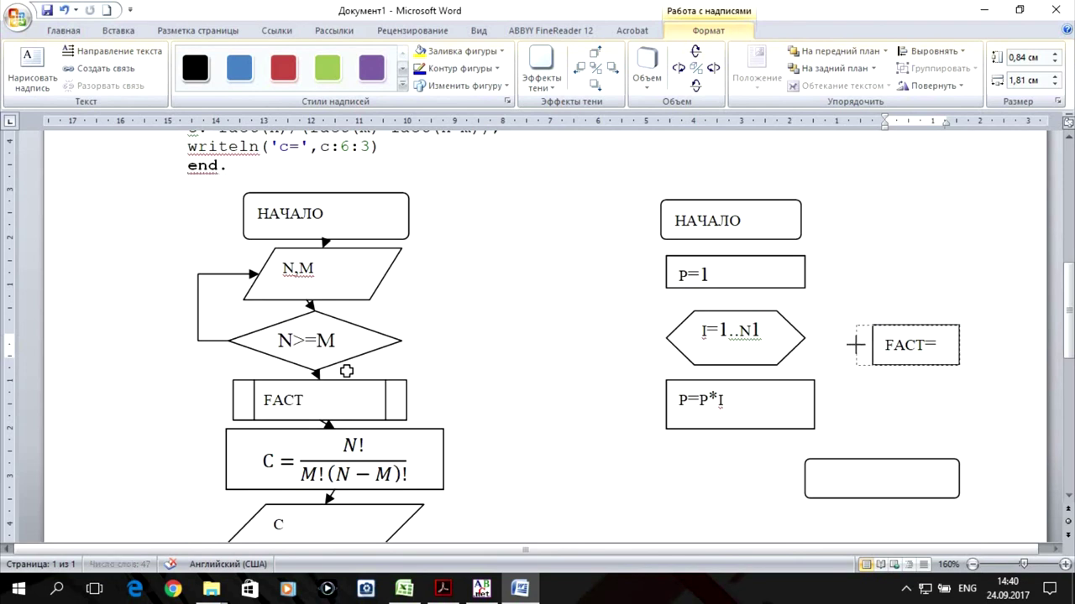
Label the bottom rounded box КОНЕЦ in Russian.
click(876, 484)
right_click(876, 482)
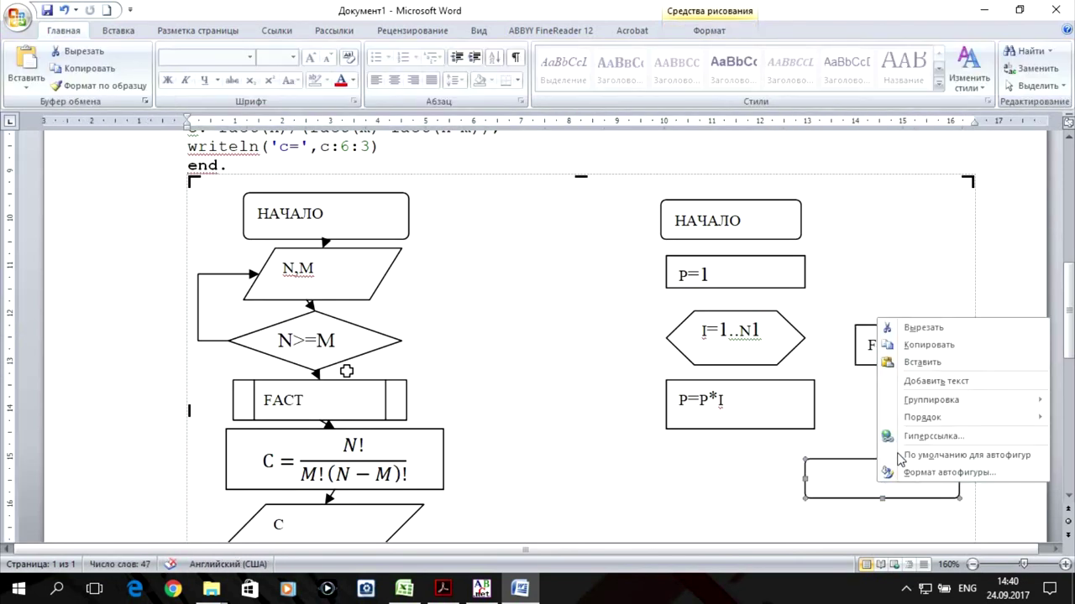
click(938, 383)
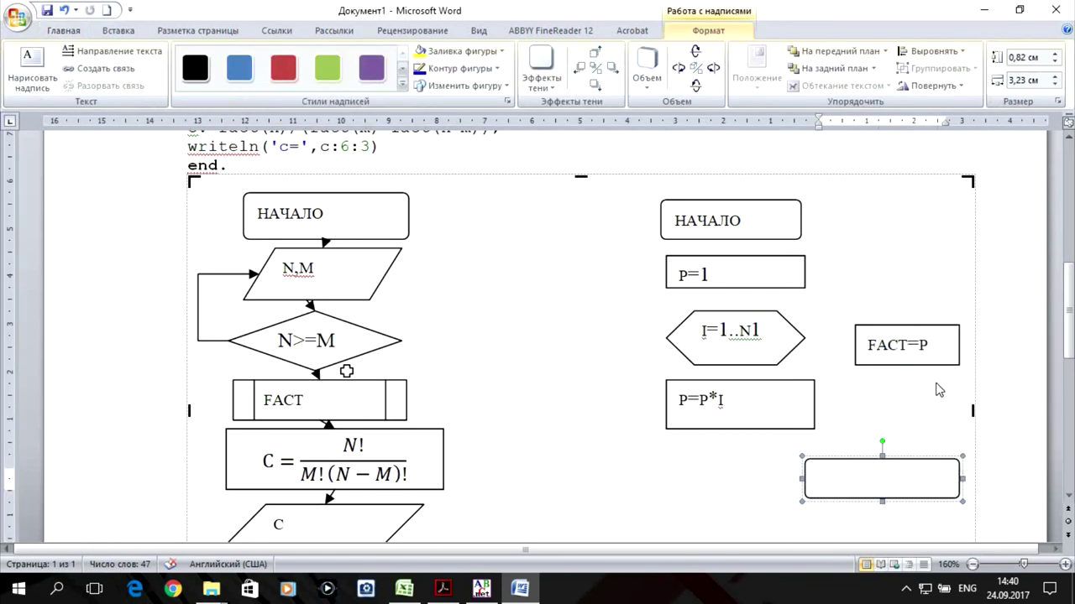
text(RJ)
key(BackSpace)
key(BackSpace)
key(alt+shift)
text(К)
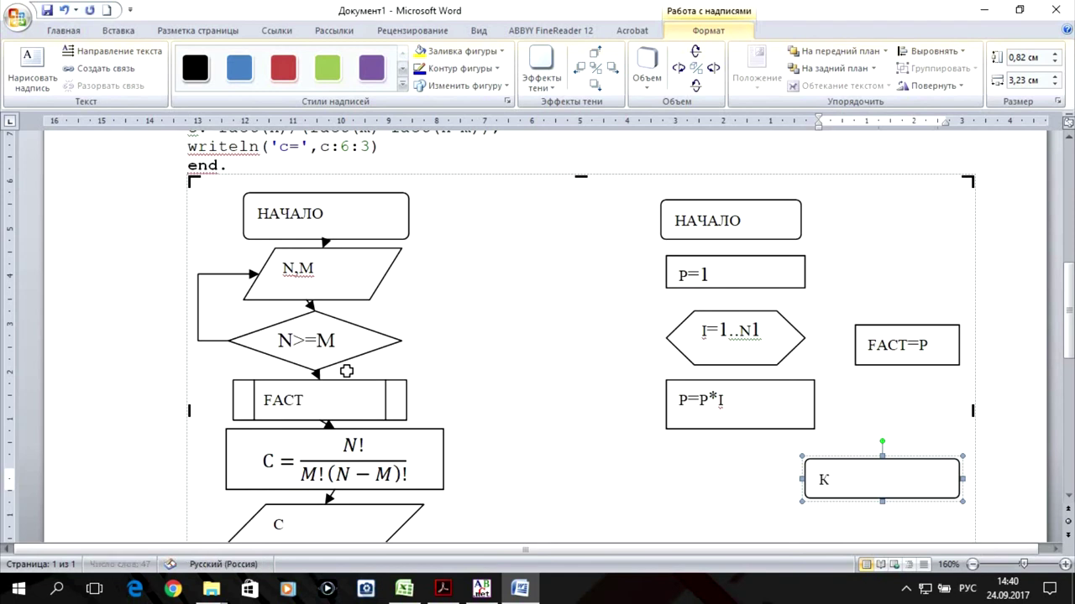
text(ОНЕЦ)
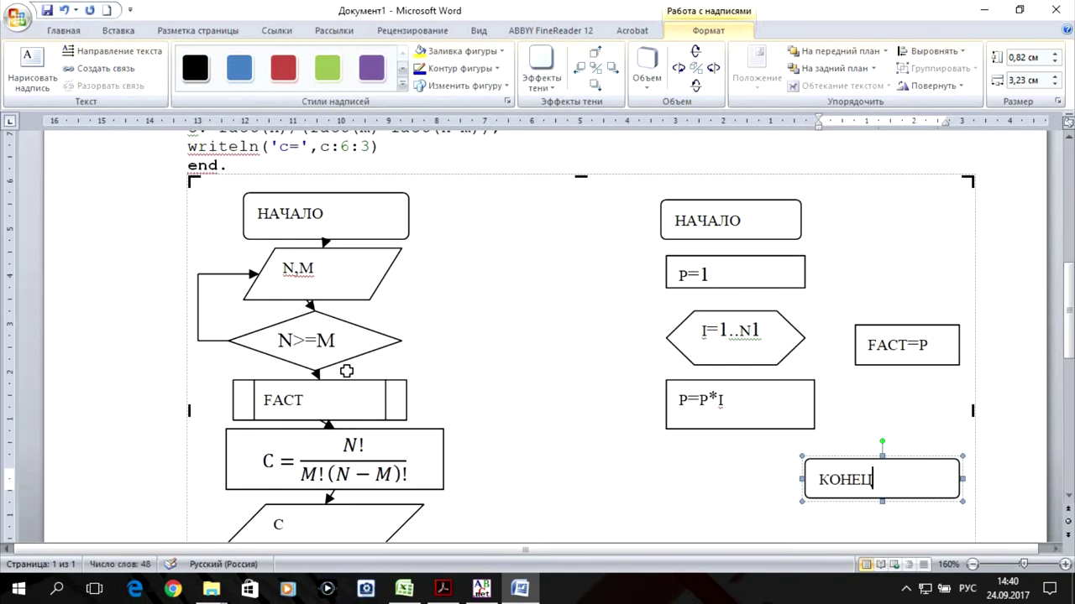
click(865, 286)
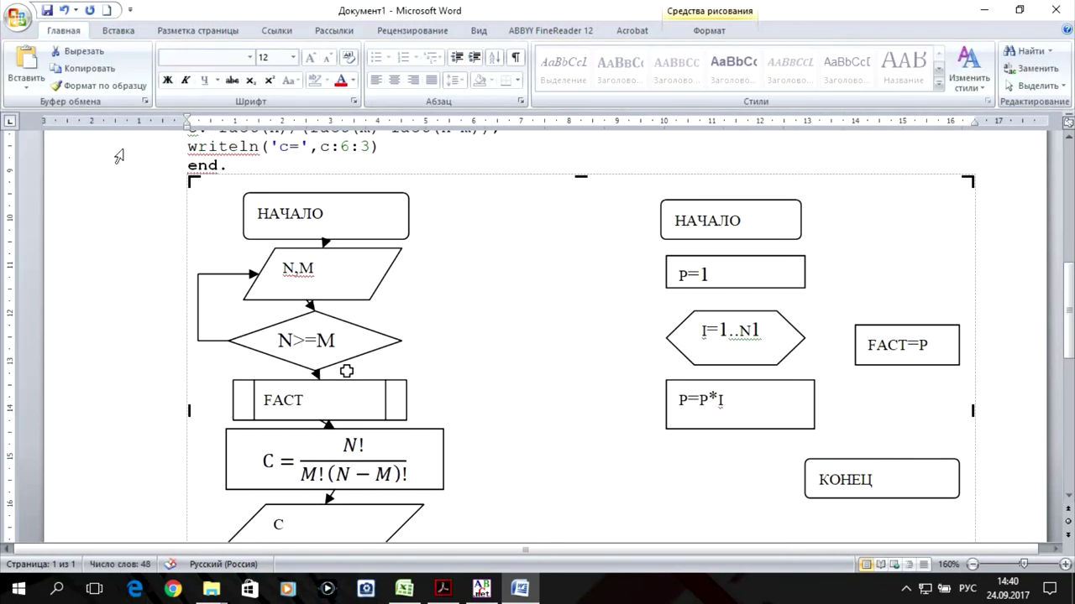
Draw arrows from НАЧАЛО to p=1, to the I=1..N1 hexagon, then to p=p*I.
click(112, 34)
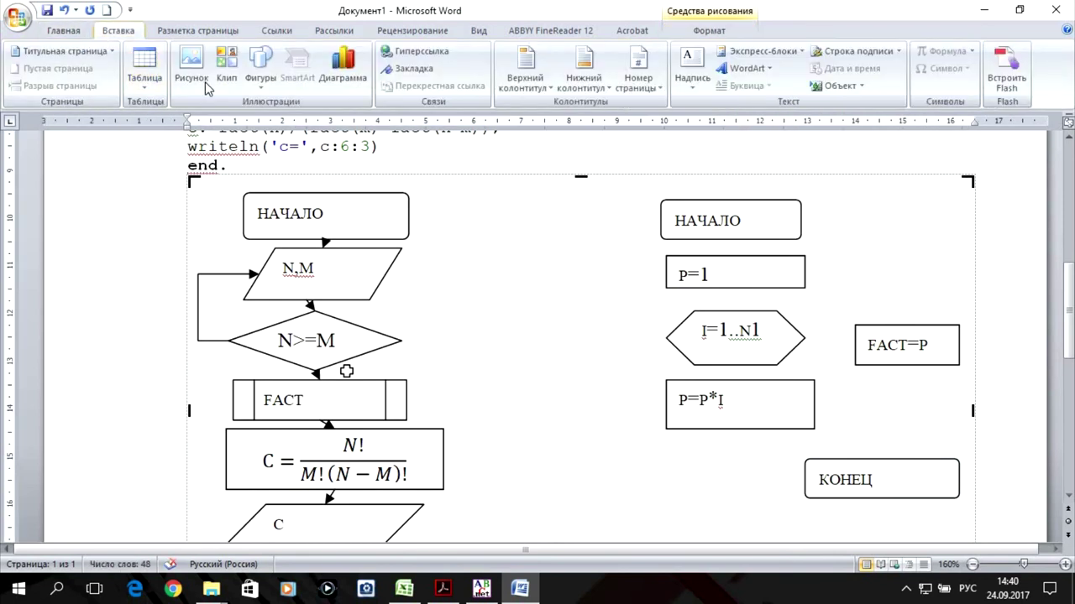
click(272, 87)
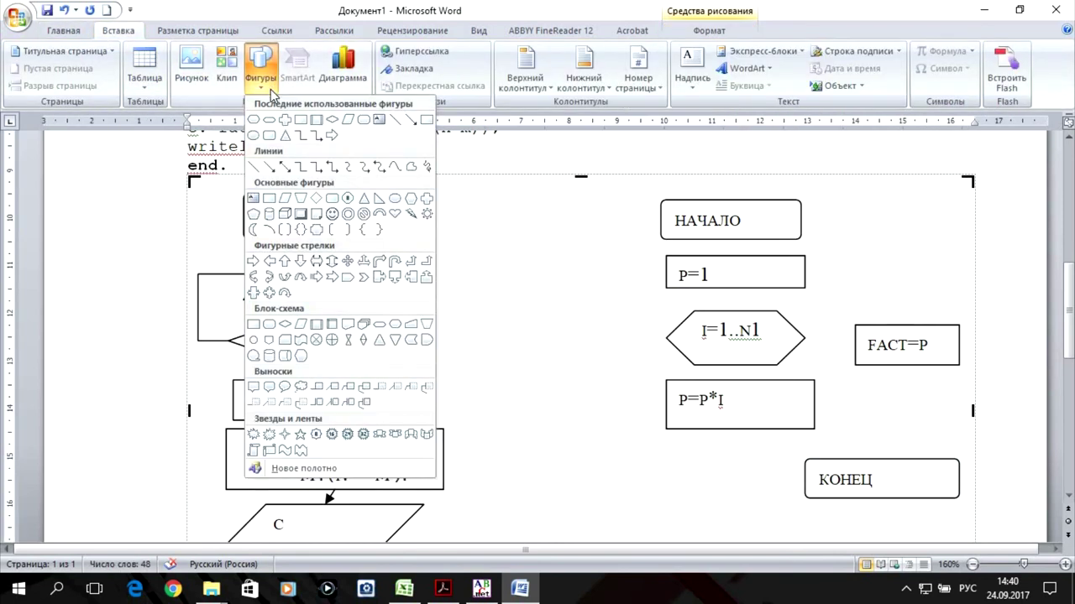
click(269, 166)
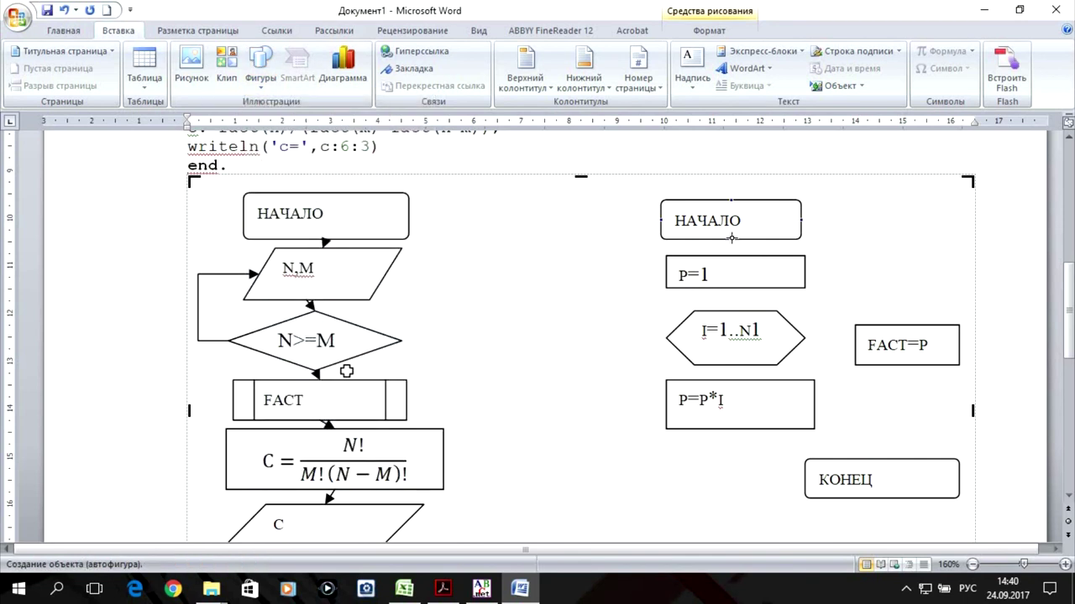
drag(731, 240, 735, 255)
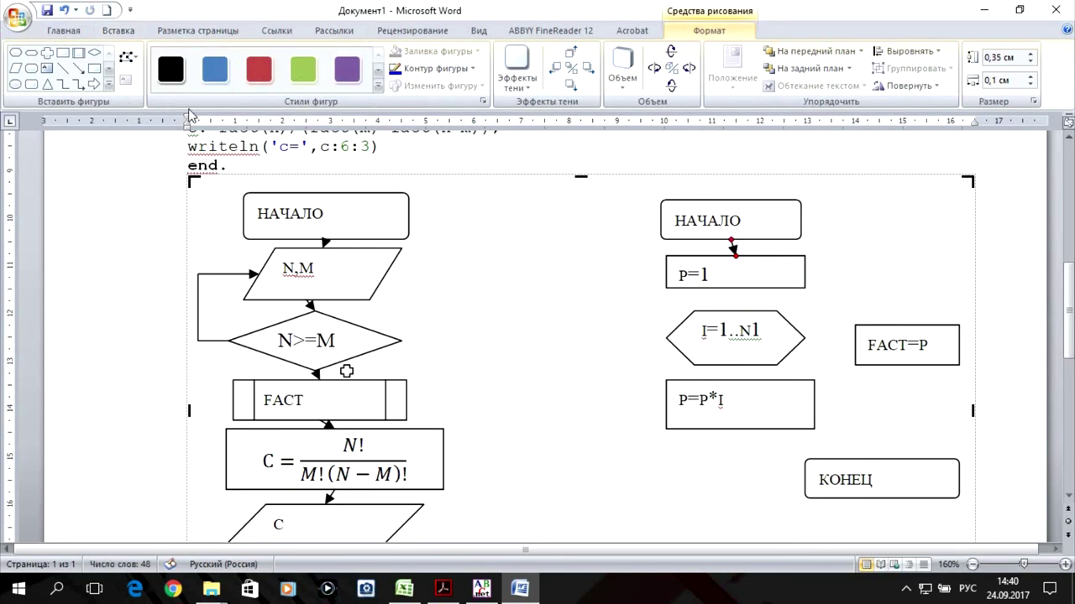
click(78, 70)
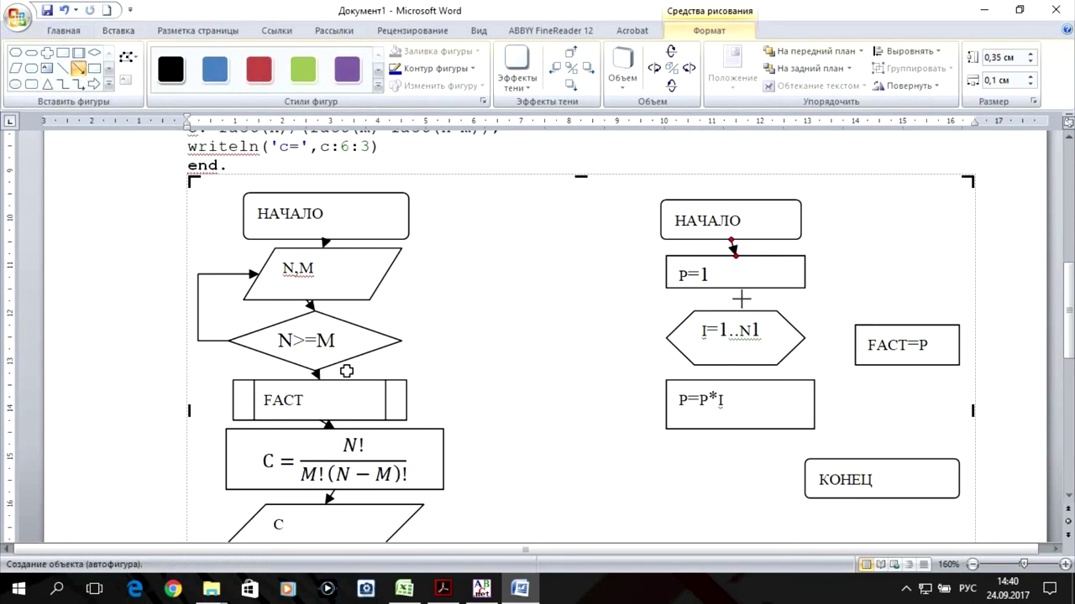
drag(736, 290, 736, 311)
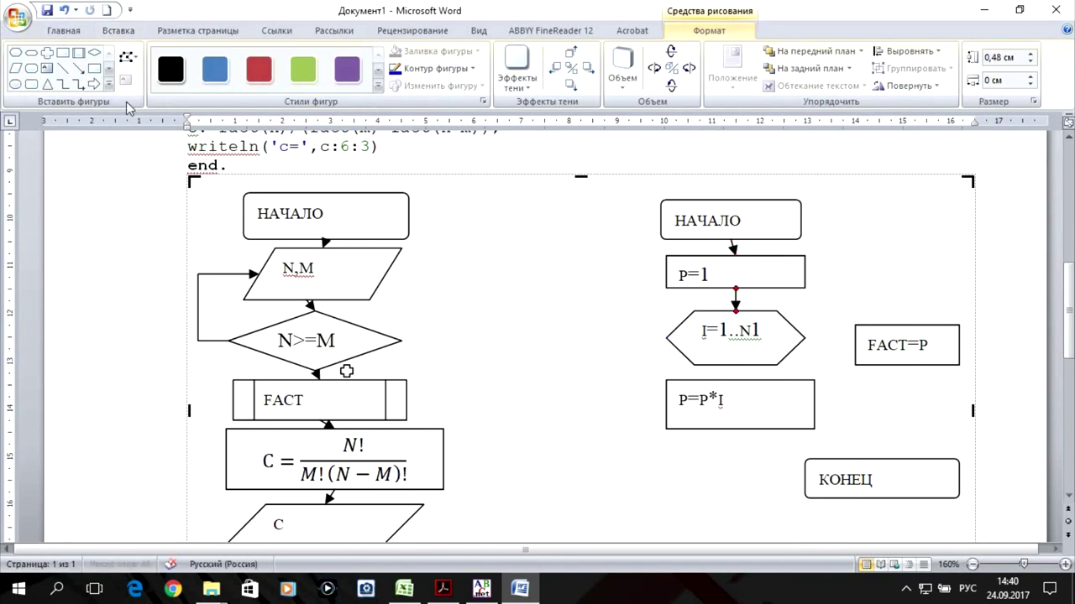
click(79, 70)
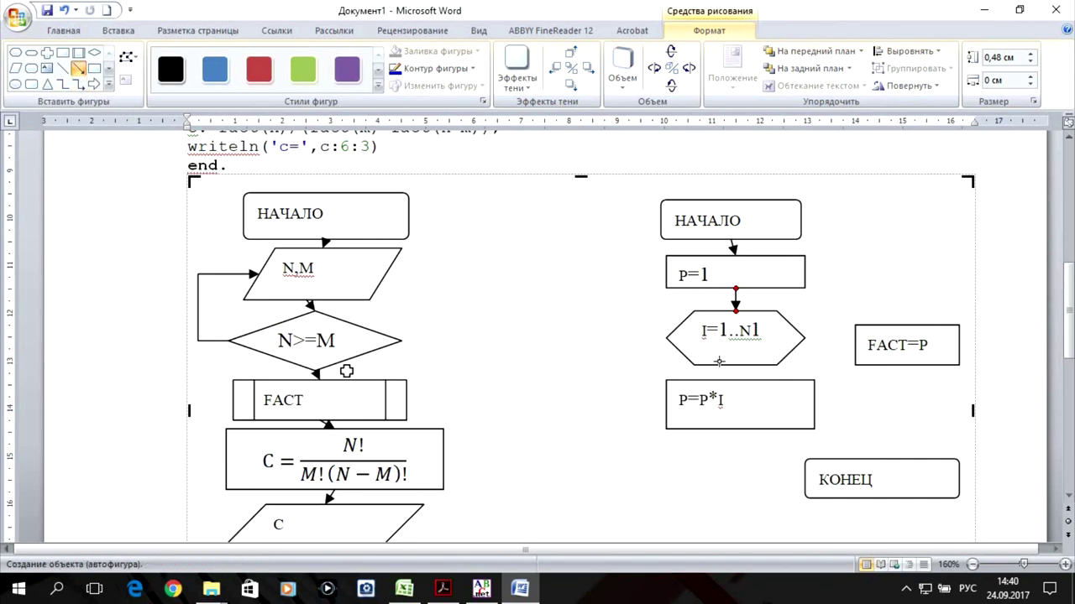
drag(736, 367, 738, 380)
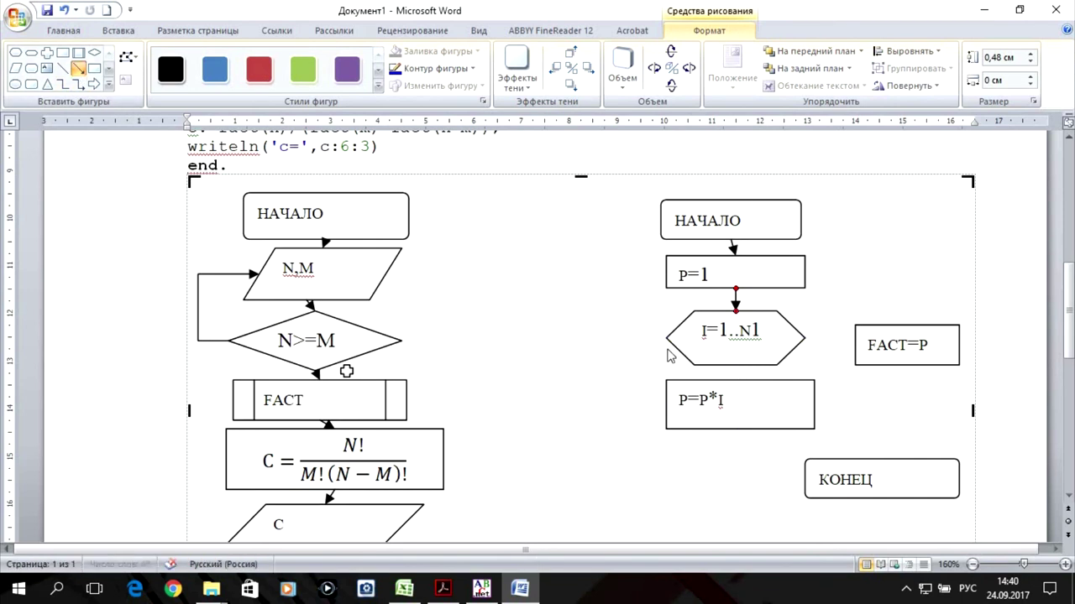
Add an elbow loop from p=p*I back to the hexagon, plus arrows to FACT=P and КОНЕЦ.
click(78, 84)
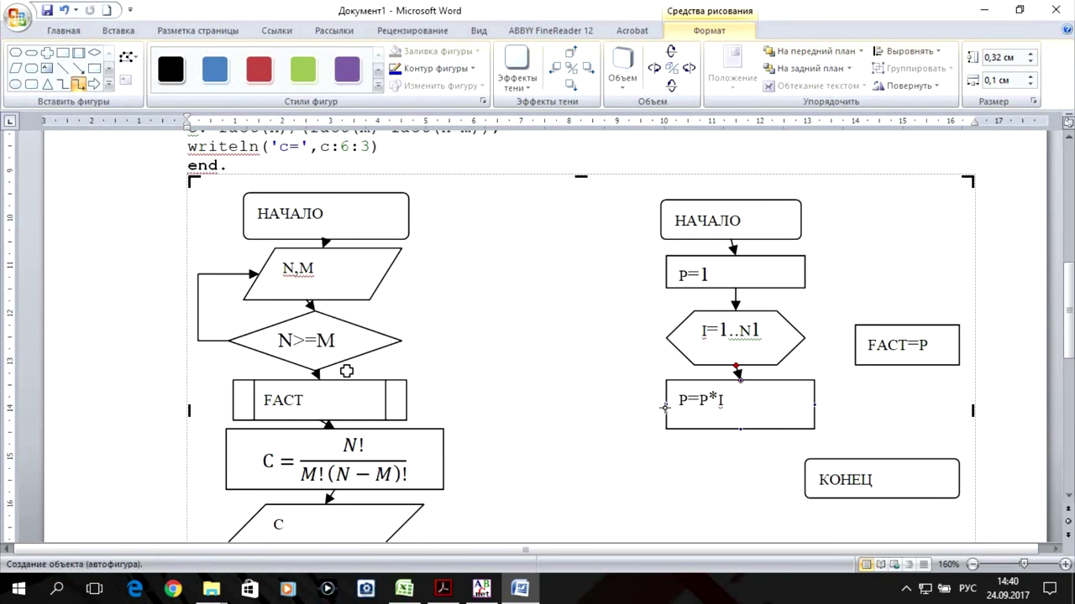
drag(666, 404, 667, 335)
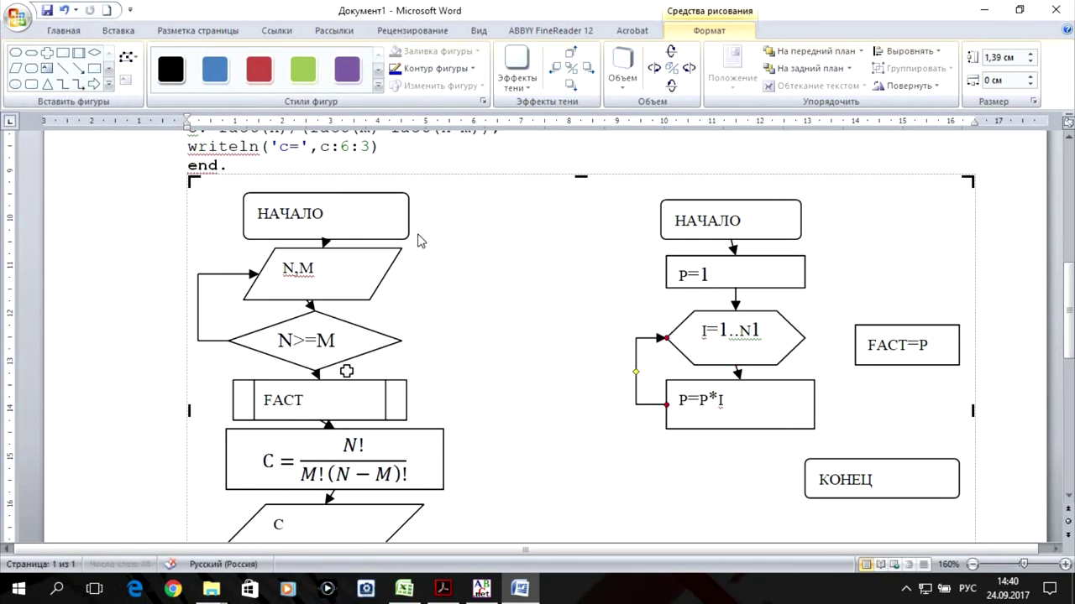
click(79, 68)
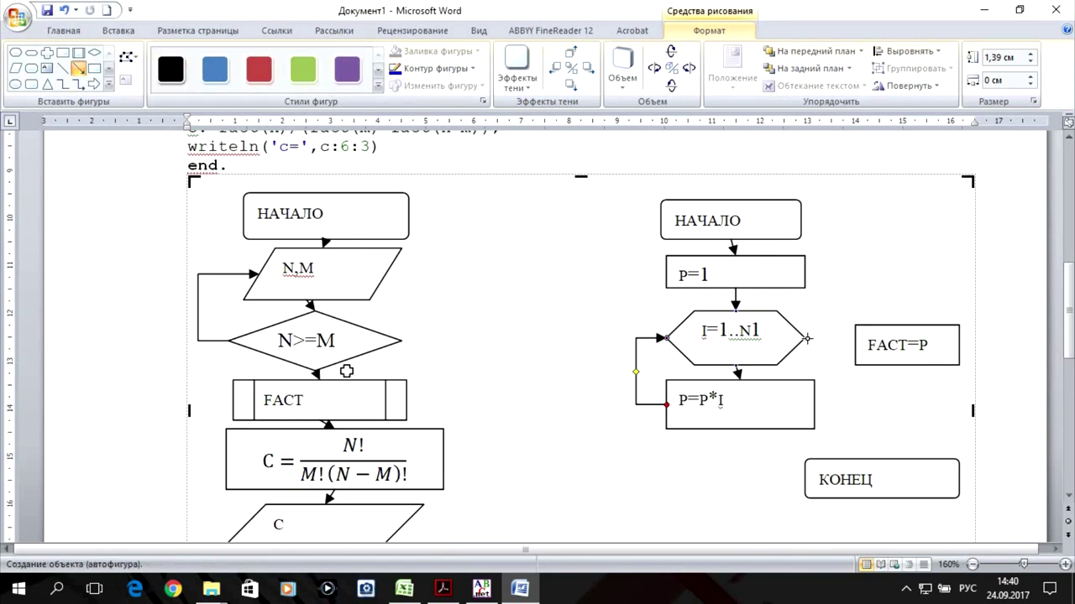
drag(852, 344, 855, 344)
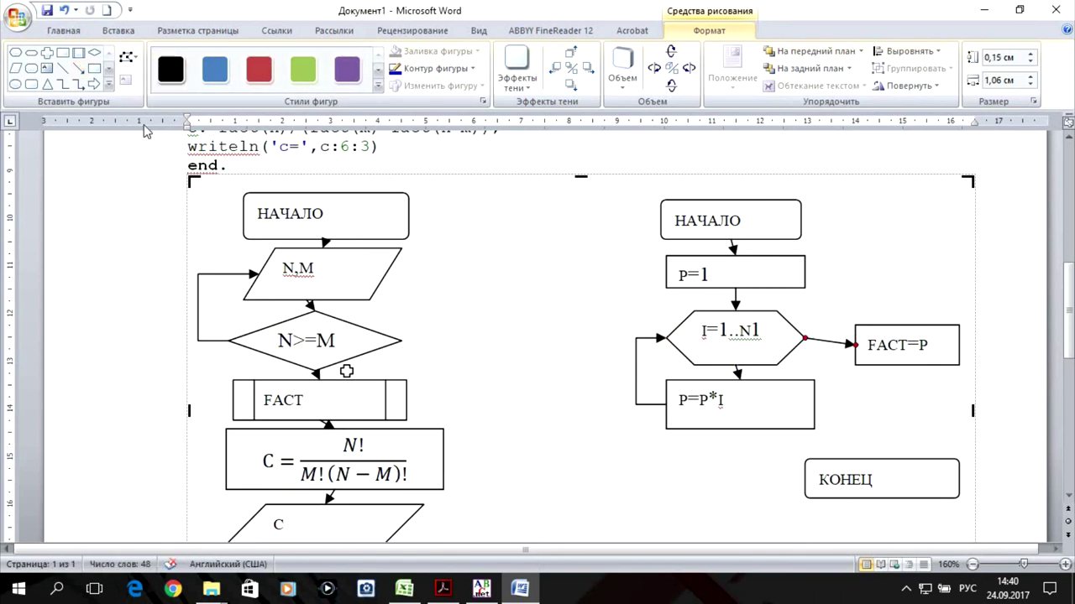
click(78, 68)
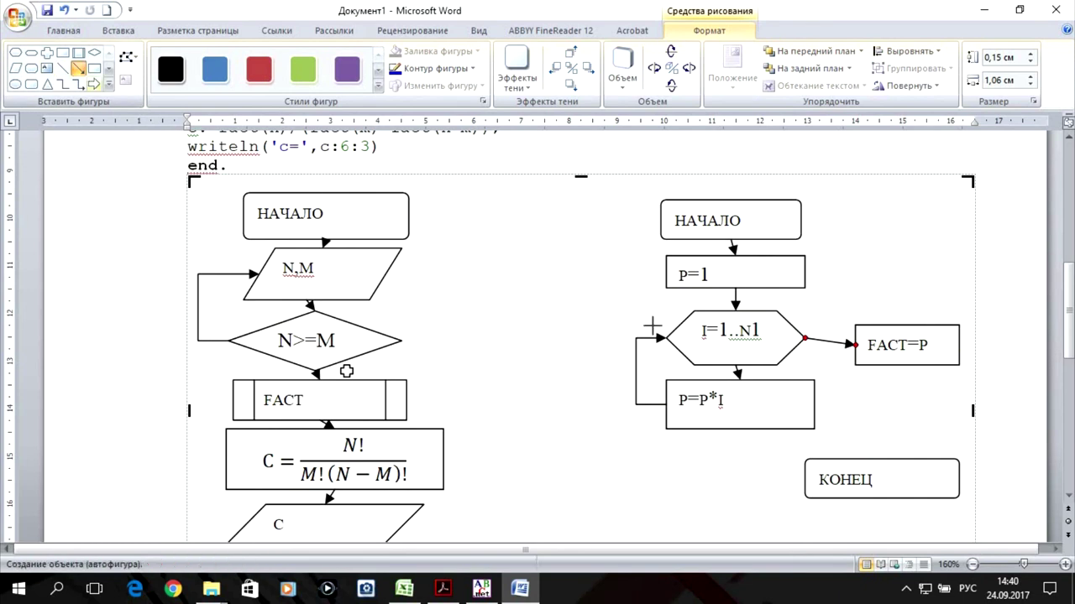
drag(907, 366, 846, 451)
scroll(784, 352, down, 1)
scroll(784, 352, up, 1)
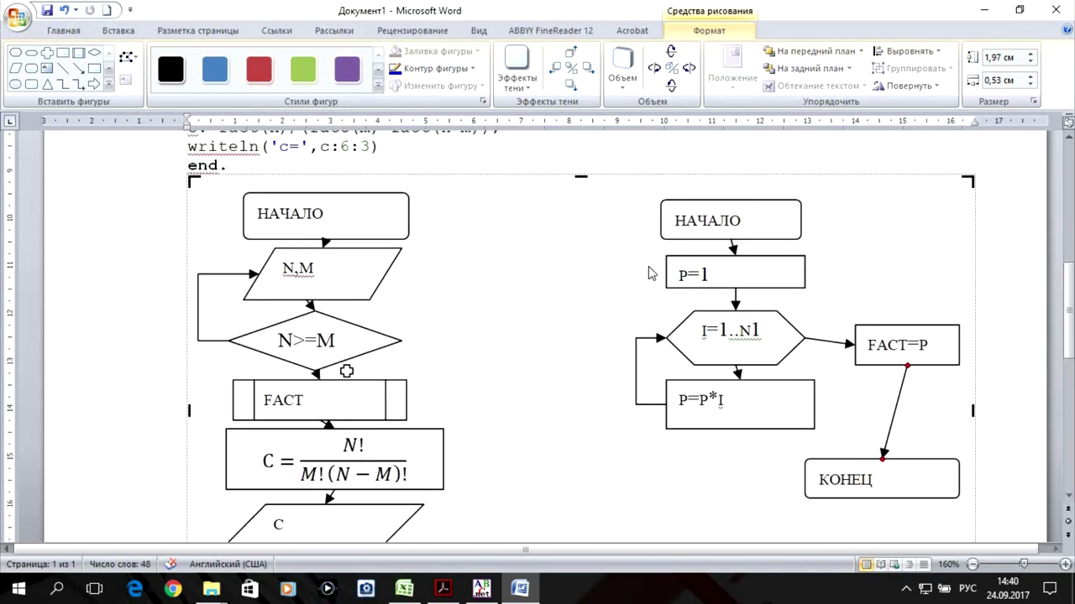
Select the whole FACT flowchart and move it left beside the main flowchart.
drag(563, 179, 972, 516)
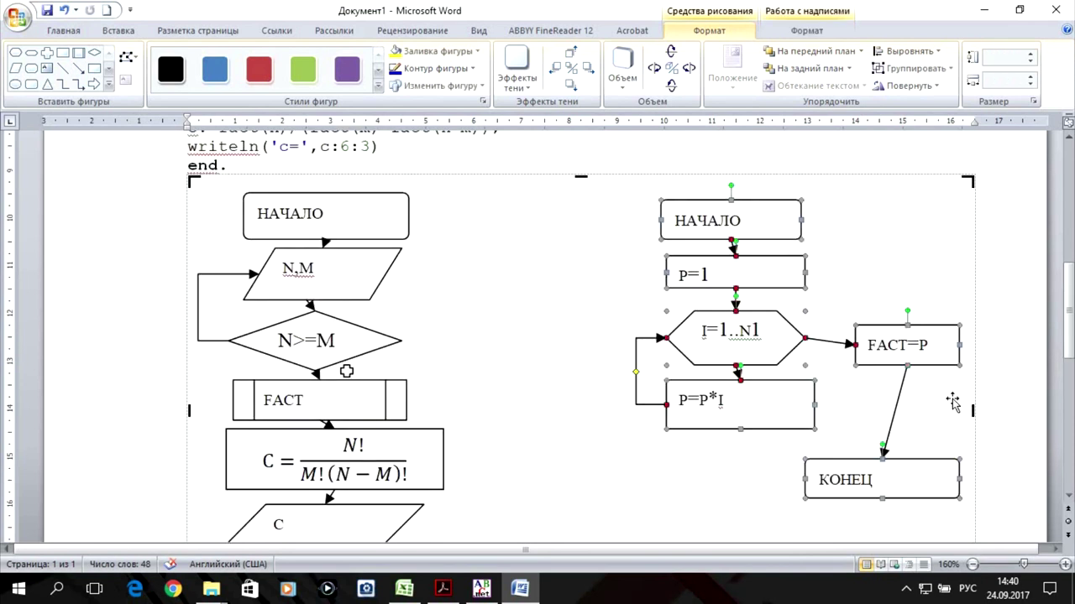
scroll(774, 329, down, 1)
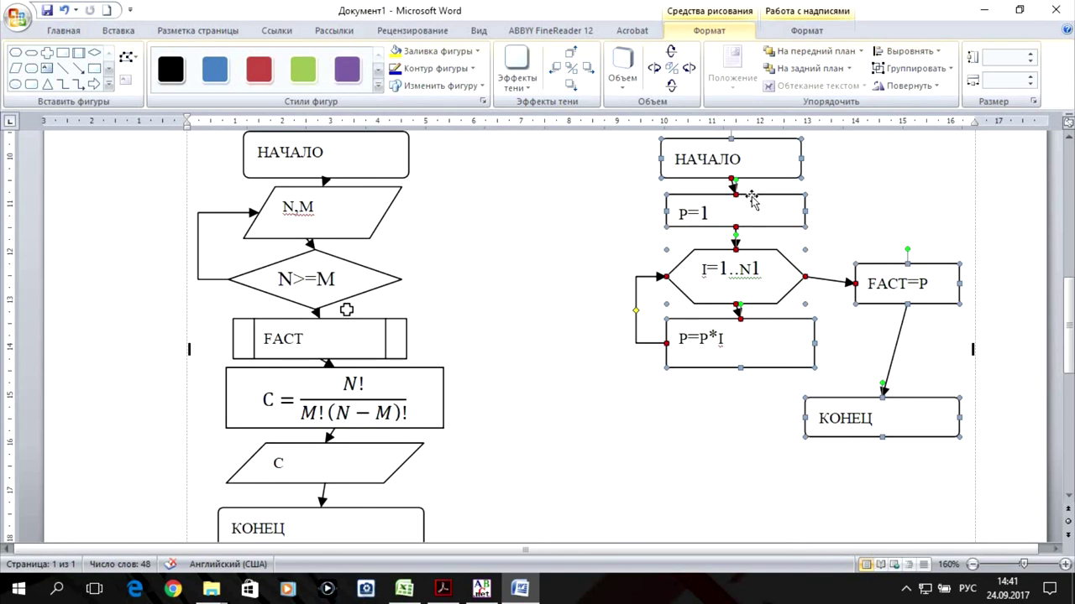
mouse_move(750, 200)
mouse_down()
mouse_move(612, 231)
mouse_move(615, 245)
mouse_up()
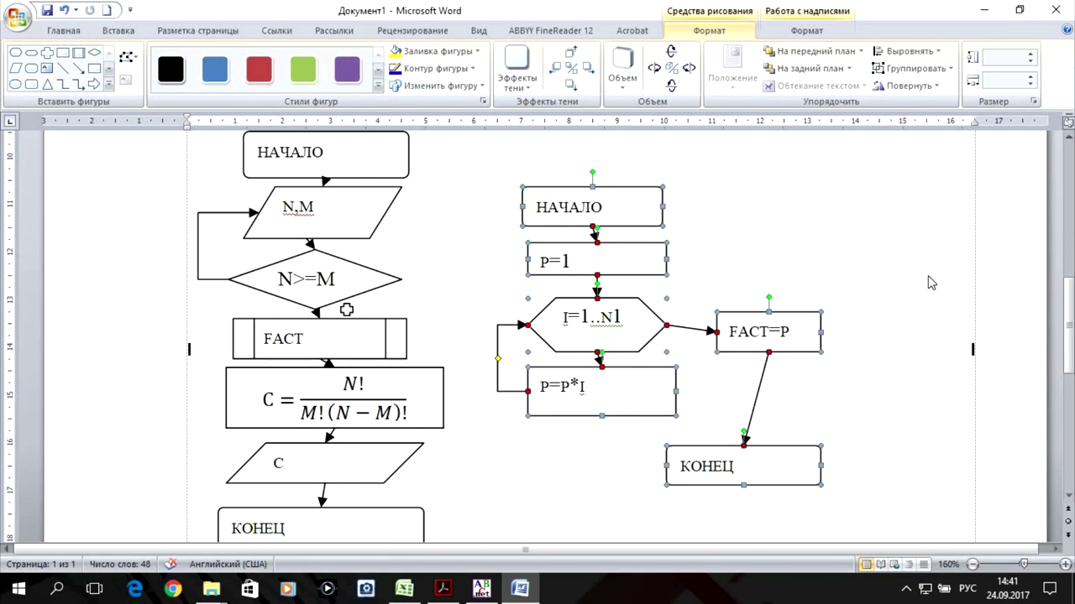
scroll(929, 280, down, 3)
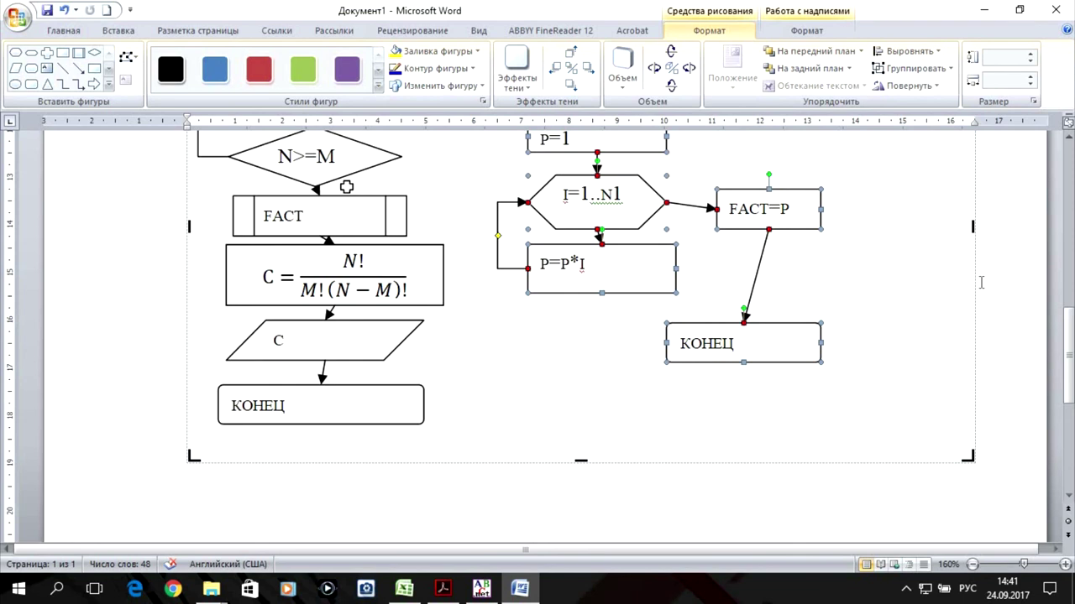
Fit the drawing canvas to its contents, giving 8.74 × 13.07 cm.
click(976, 228)
right_click(976, 228)
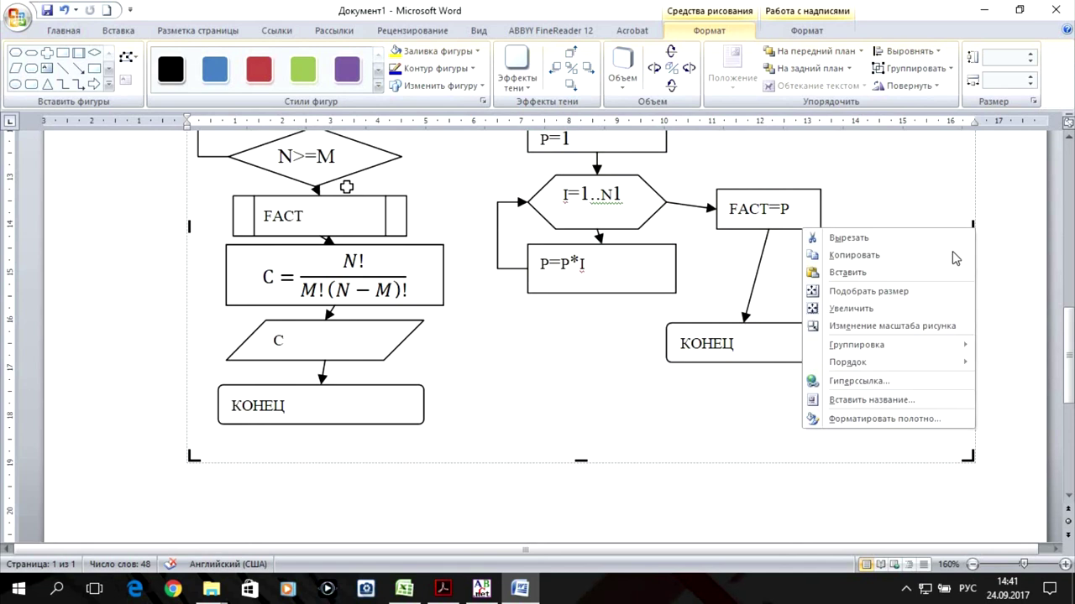
click(901, 292)
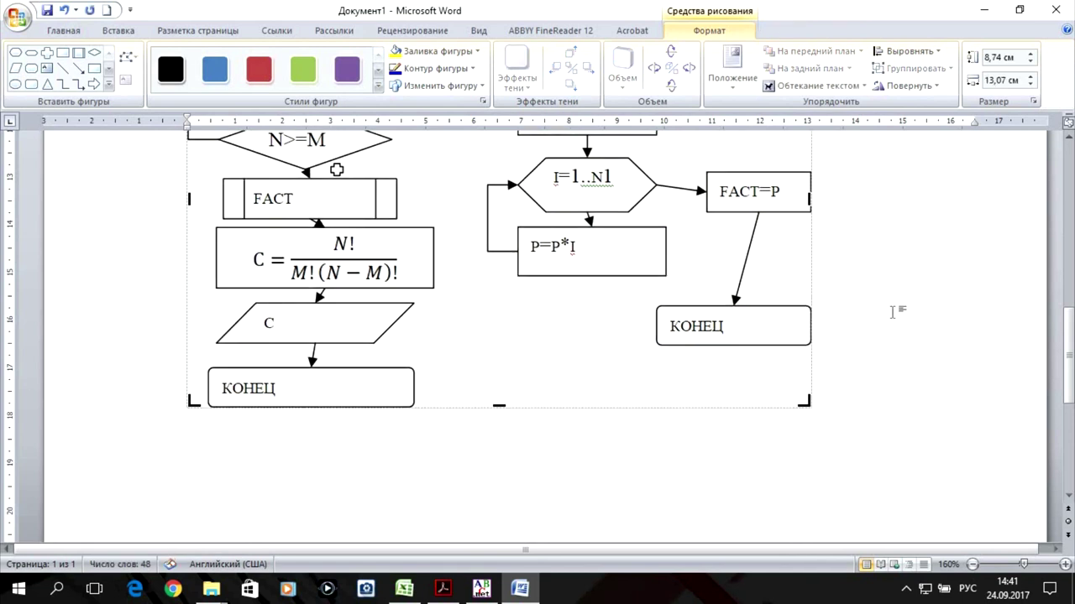
scroll(856, 308, up, 1)
scroll(906, 456, down, 1)
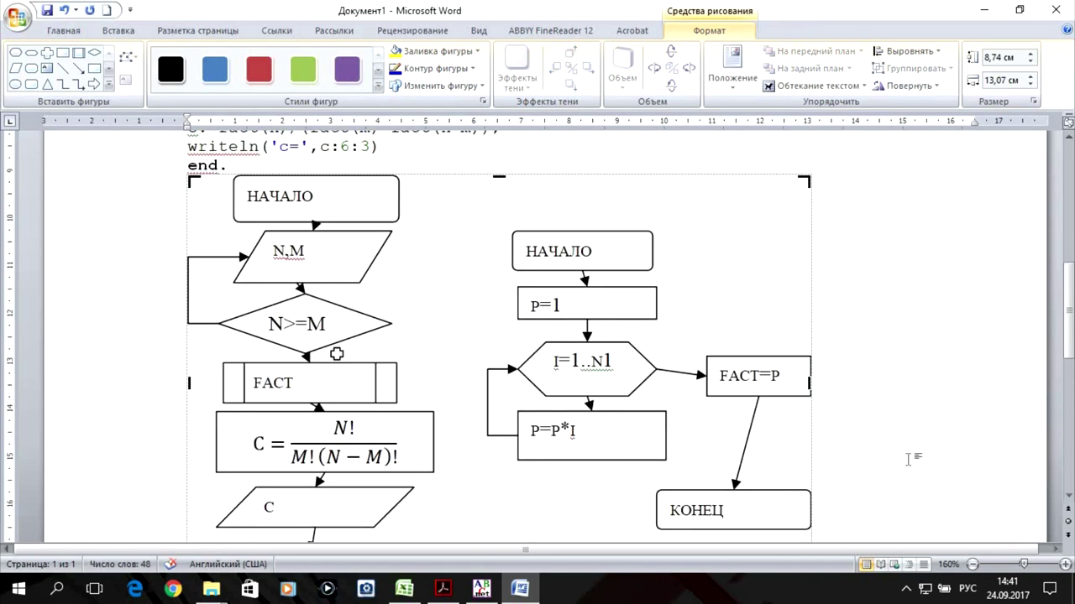
Zoom the document view out to 110% to check both flowcharts.
click(973, 564)
click(972, 564)
click(972, 564)
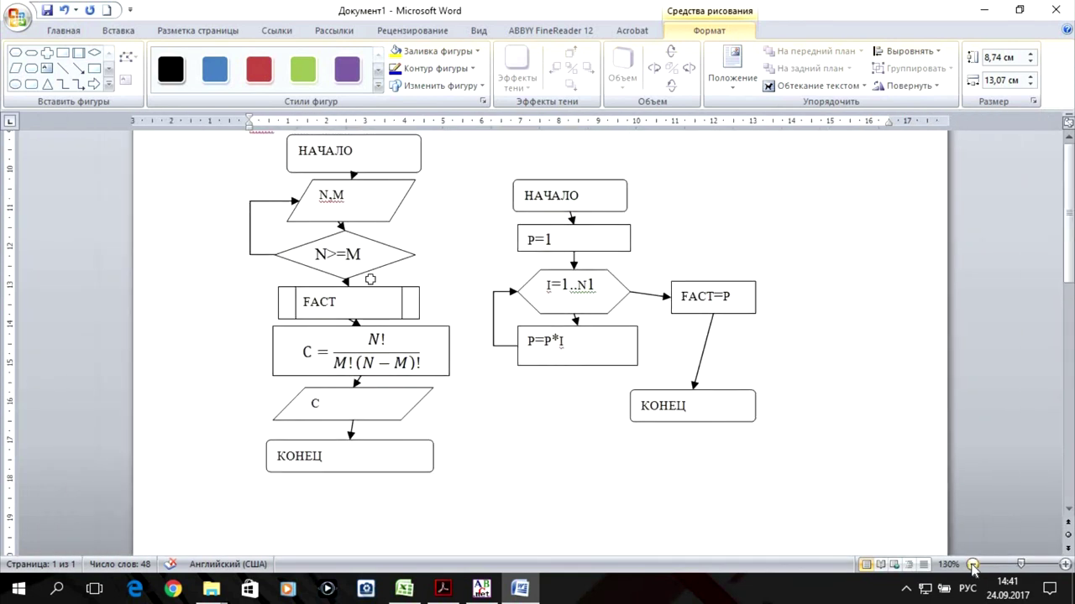
click(972, 564)
click(972, 564)
scroll(831, 398, up, 4)
scroll(834, 400, up, 1)
scroll(839, 400, up, 3)
scroll(839, 400, down, 1)
scroll(831, 396, down, 4)
scroll(831, 395, down, 3)
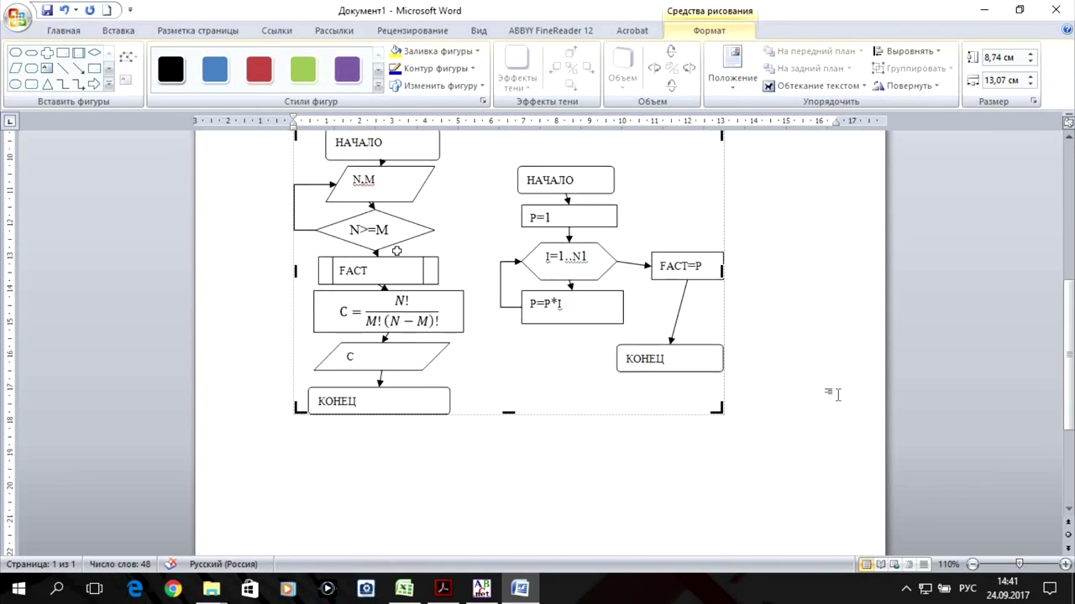
scroll(837, 394, up, 2)
scroll(837, 395, up, 3)
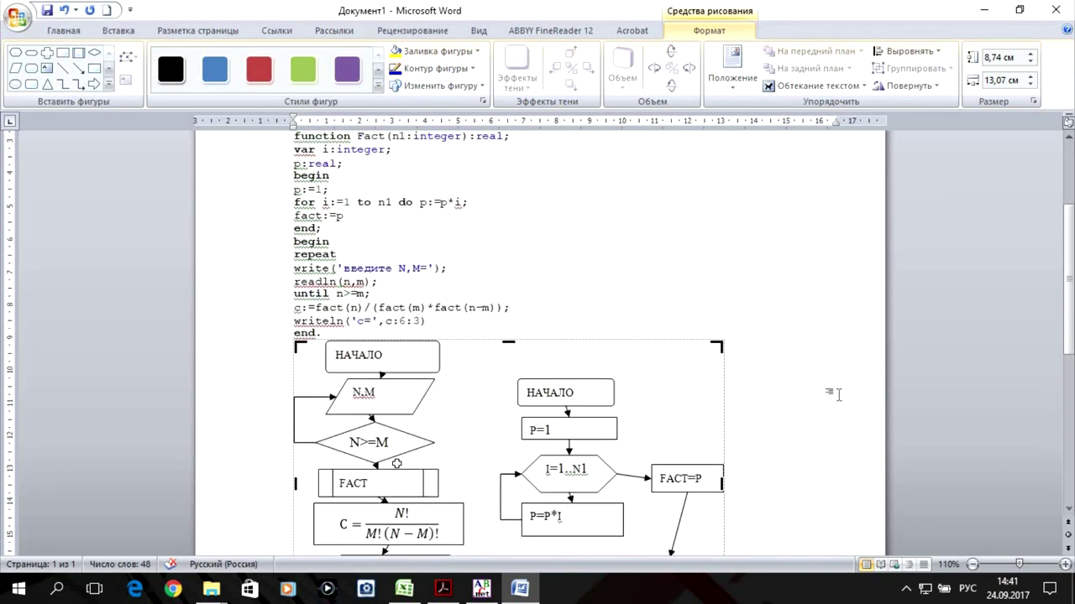